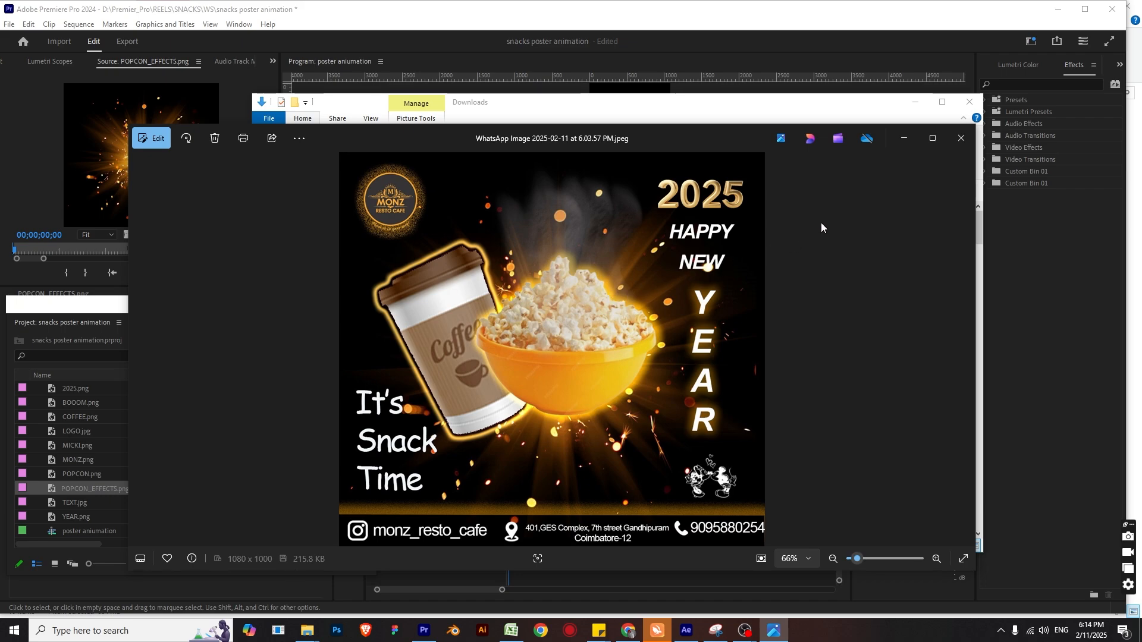
Close the Downloads window, put away the reference poster image, and load POPCON_EFFECTS.png for preview.
click(969, 102)
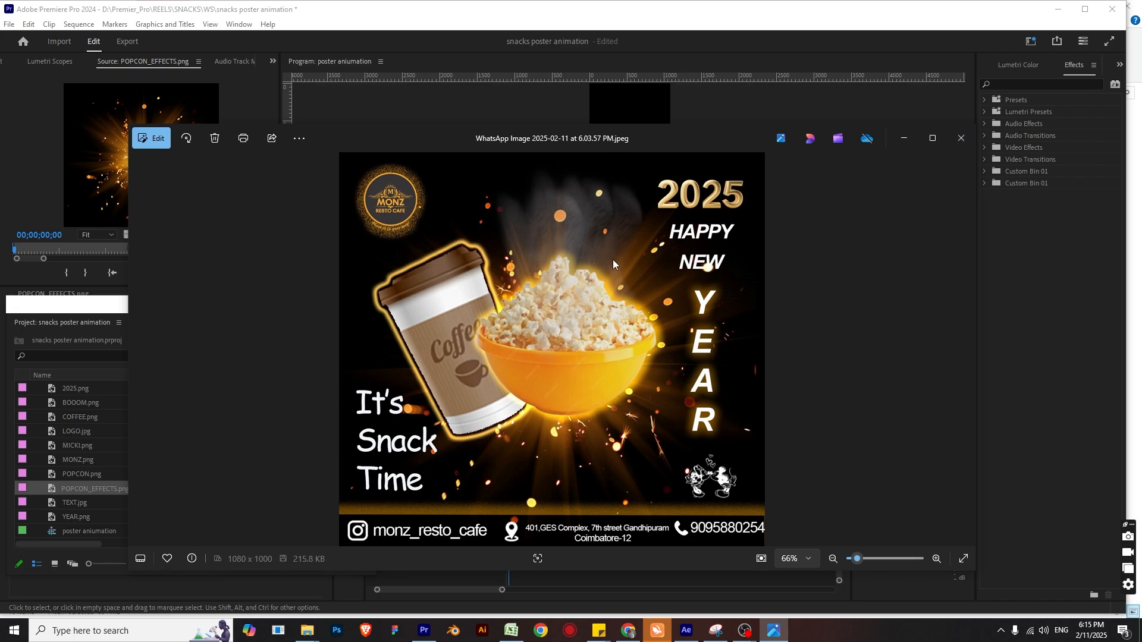
click(904, 138)
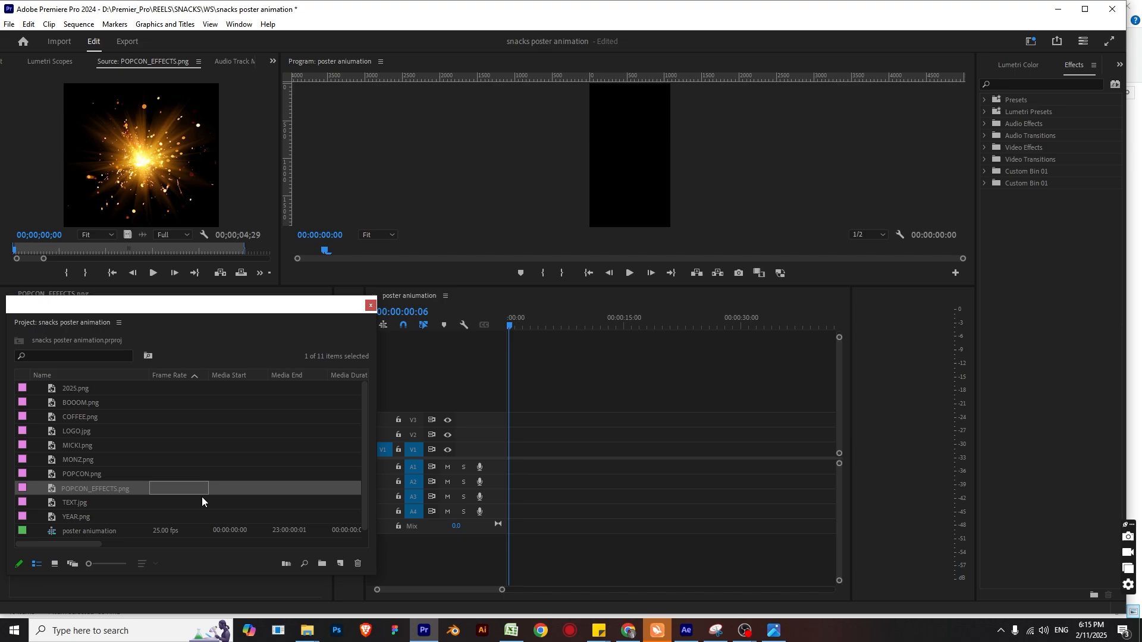
click(93, 487)
double_click(167, 485)
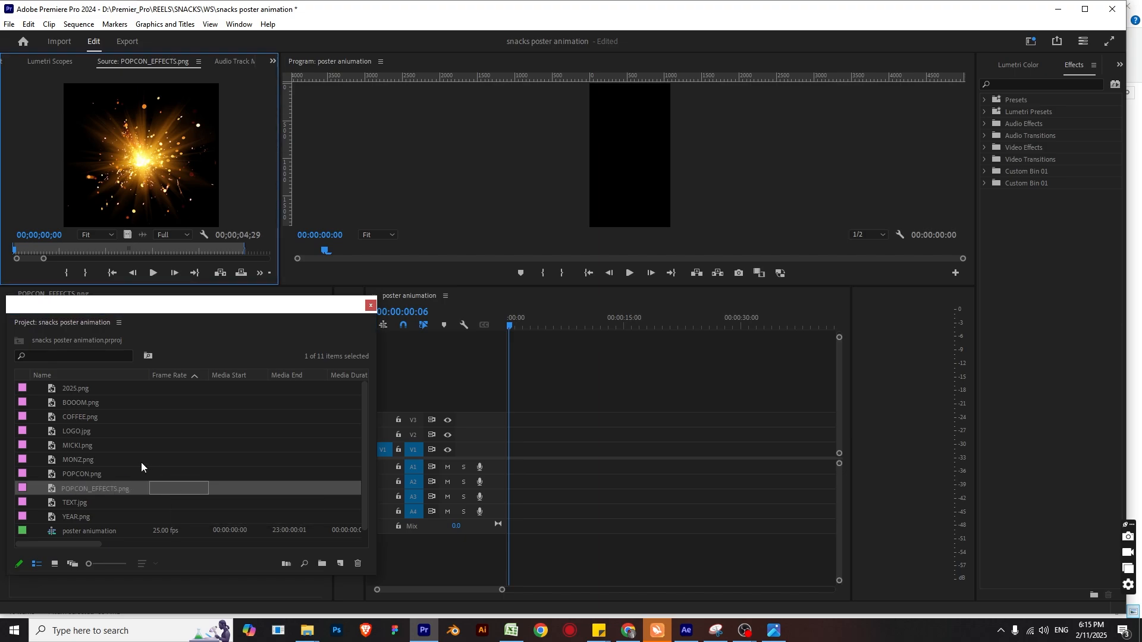
Place POPCON.png on video track V1 at the start of the poster aniumation sequence.
double_click(162, 474)
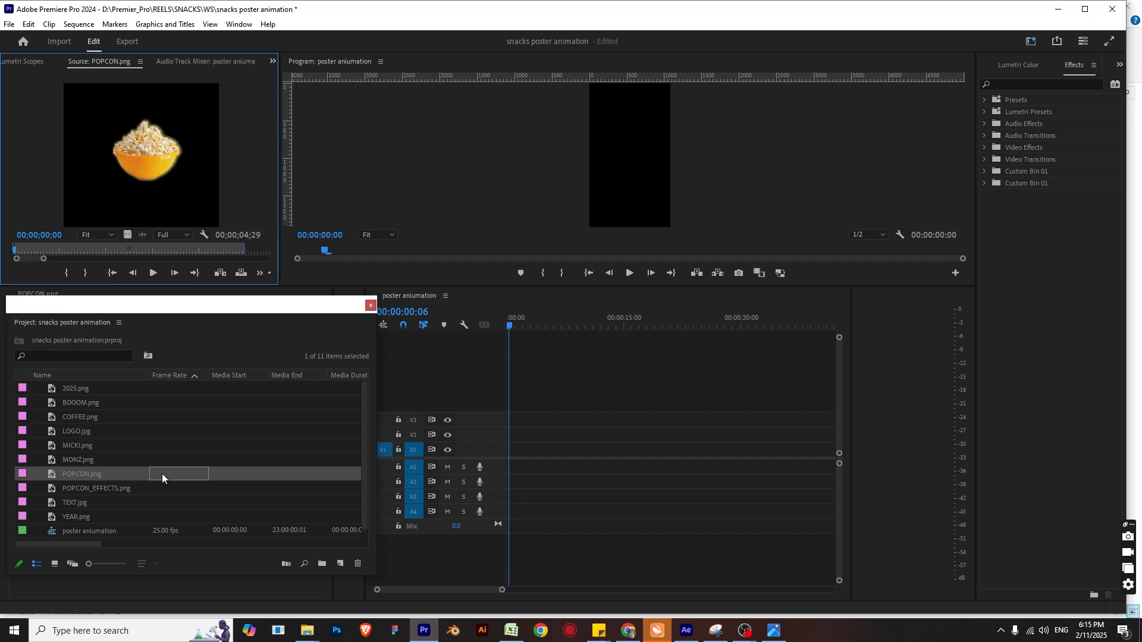
click(173, 474)
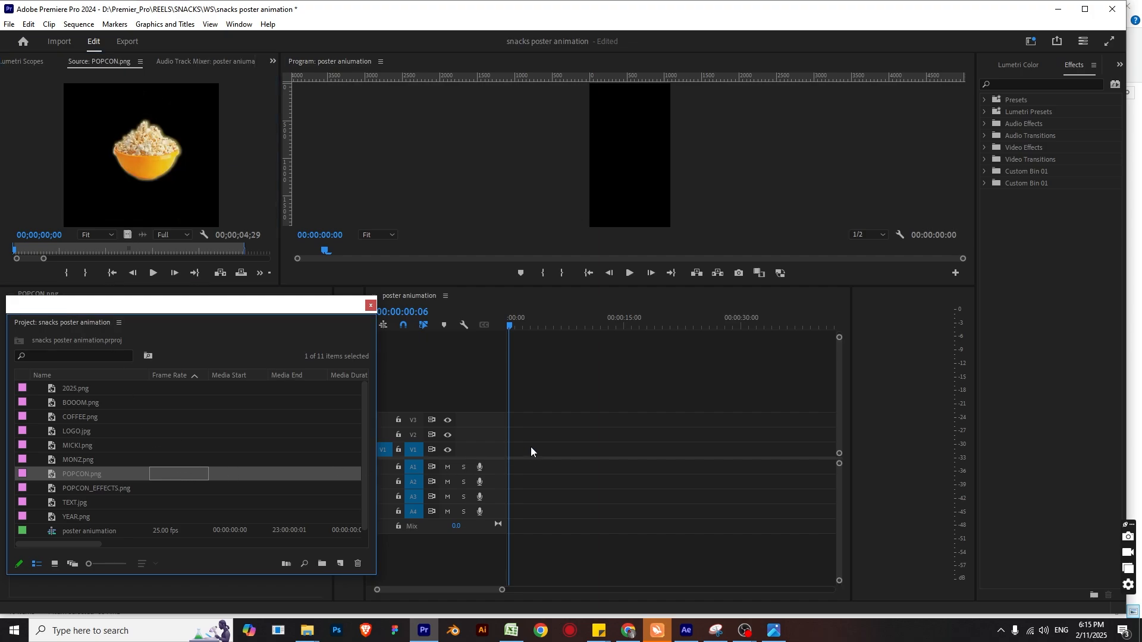
key(Tab)
key(Tab)
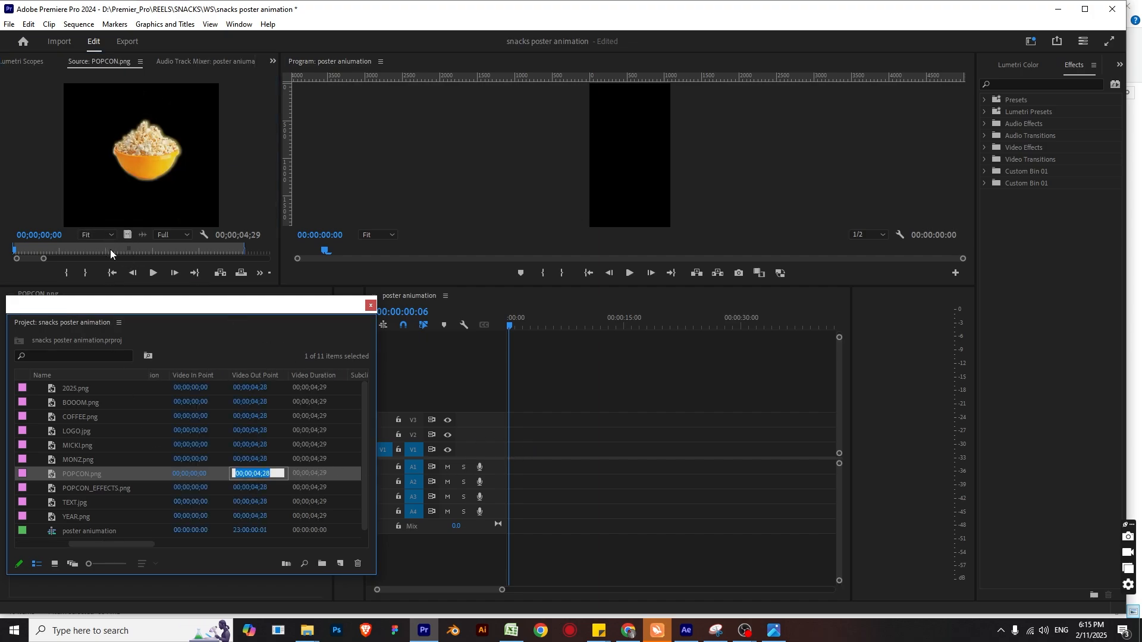
drag(498, 591, 428, 595)
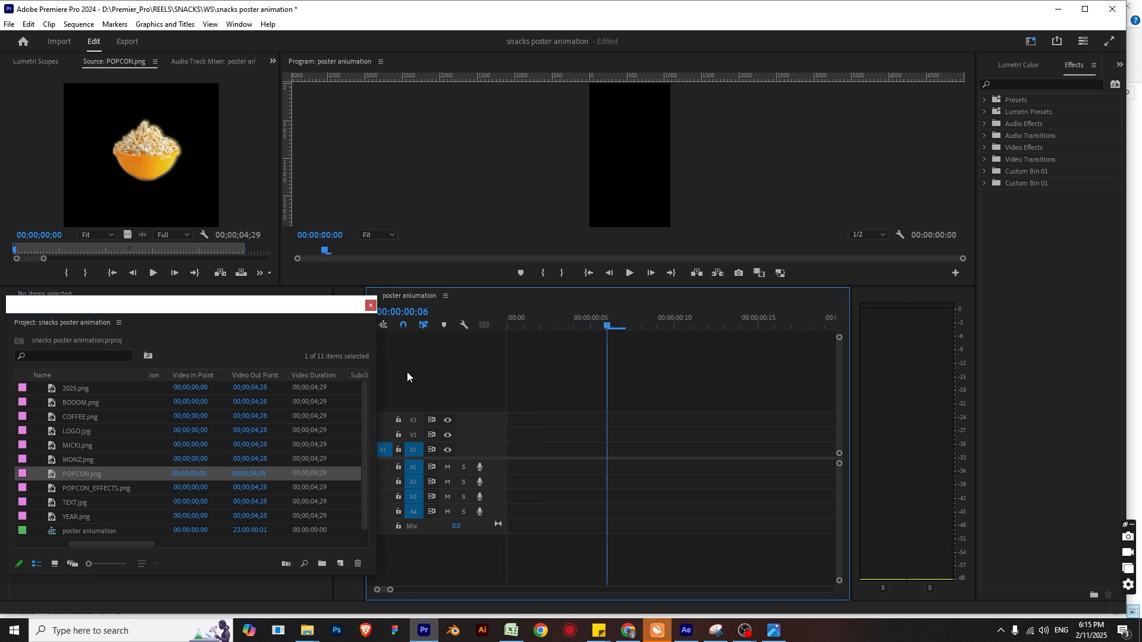
drag(127, 235, 510, 451)
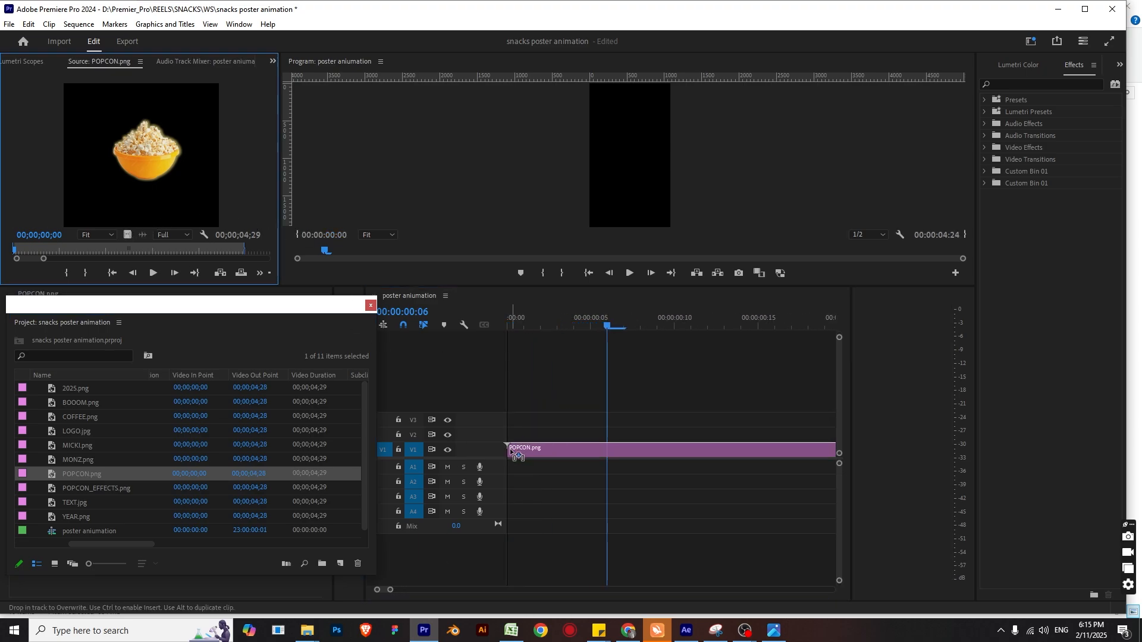
Place COFFEE.png on V2 above the popcorn clip, starting at 00:00:00:15.
key(Home)
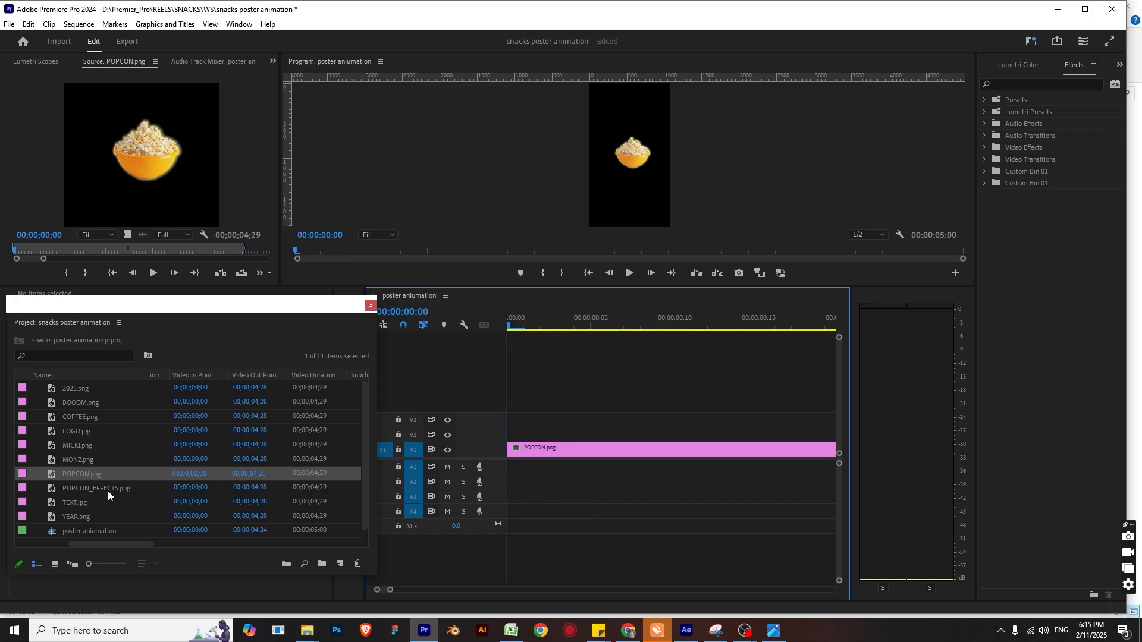
click(100, 416)
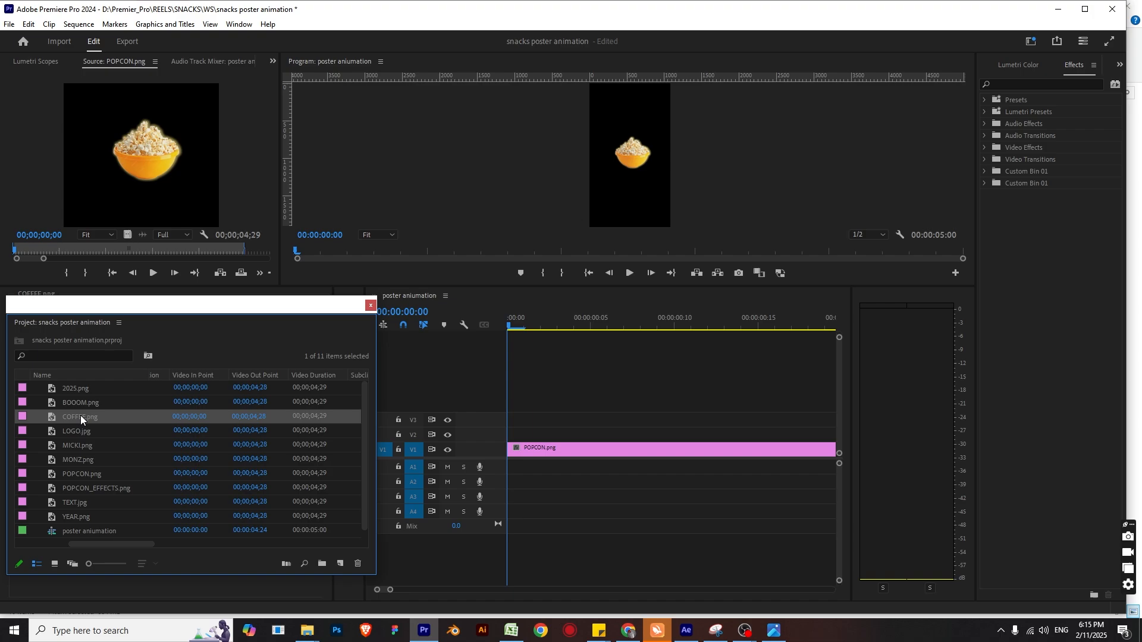
drag(81, 415, 547, 438)
key(shift+Right)
key(shift+Right)
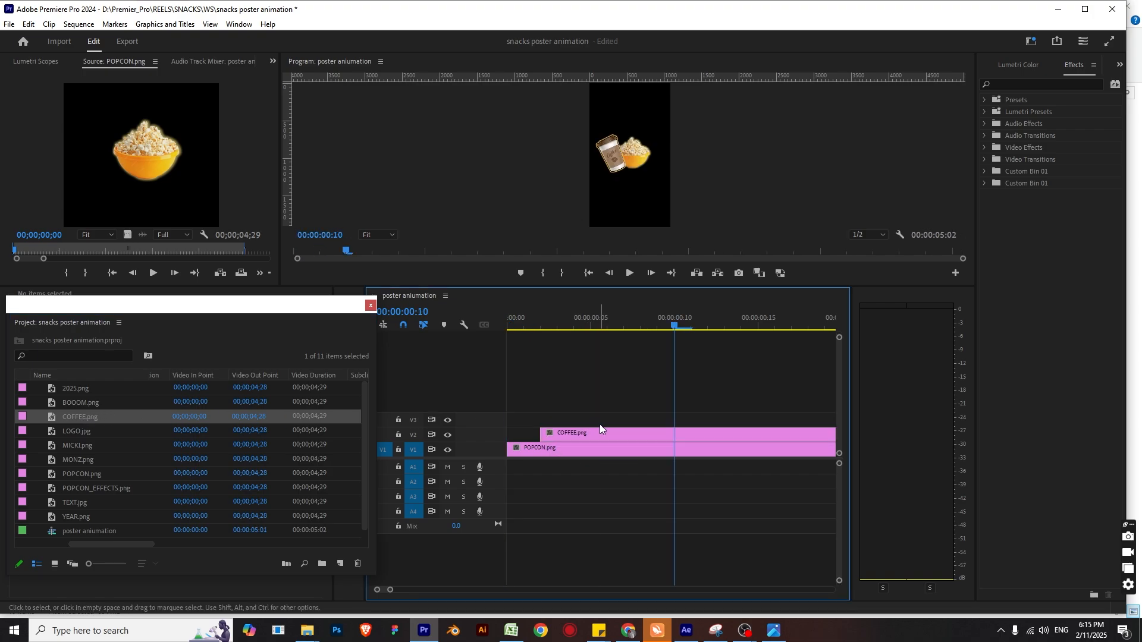
key(shift+Right)
drag(597, 433, 816, 440)
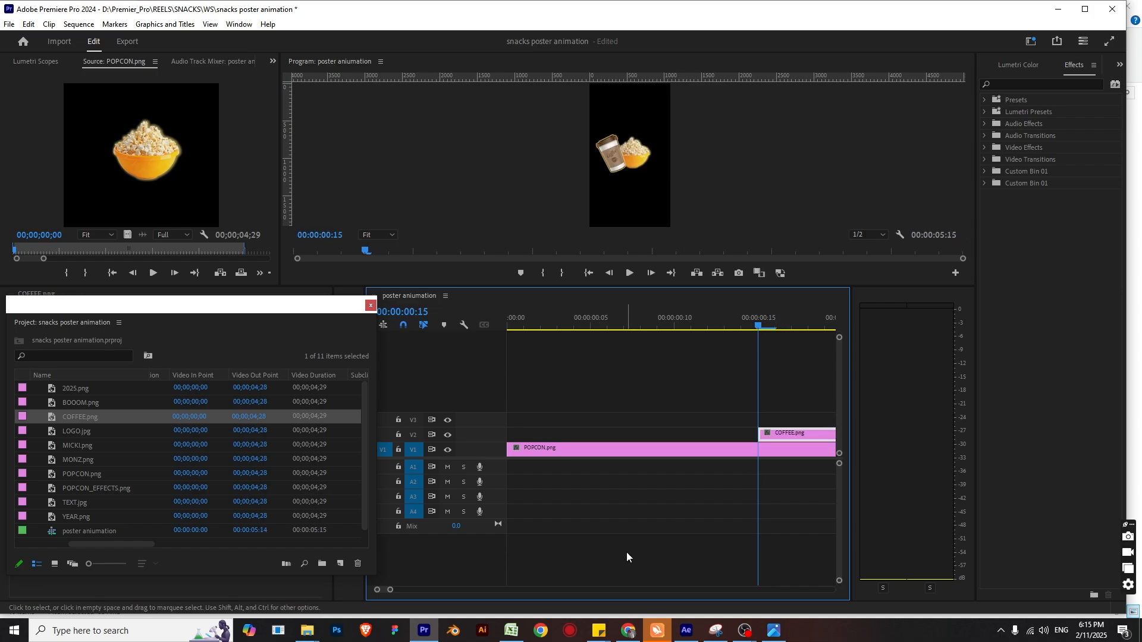
Preview the imported poster images one by one, from BOOOM.png through POPCON.png, to choose the next layer.
drag(391, 590, 441, 582)
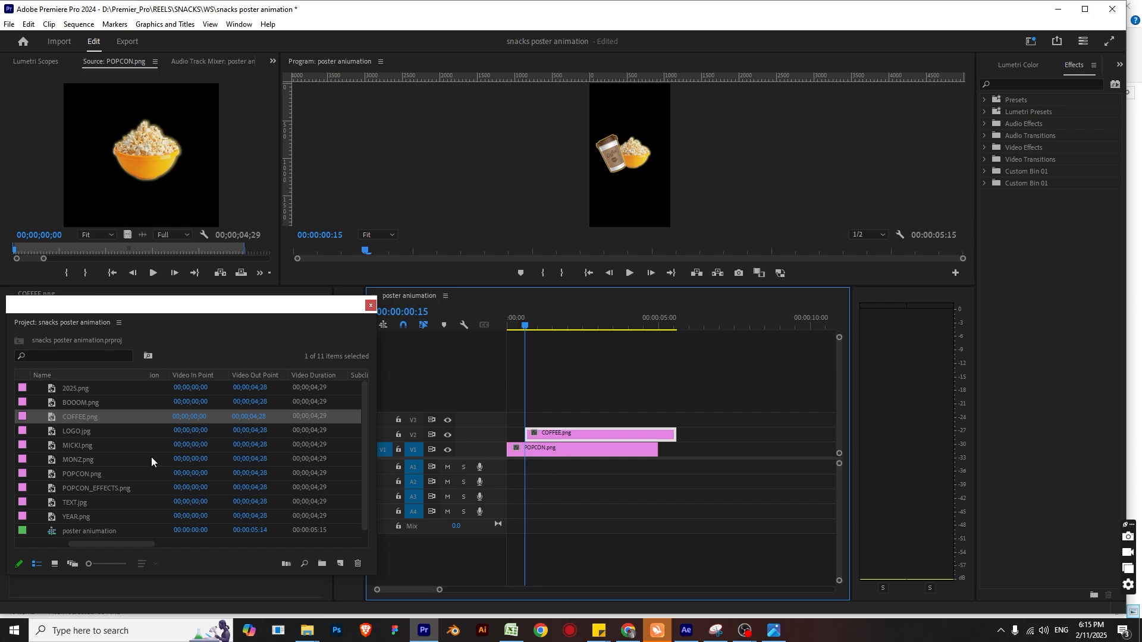
click(90, 428)
click(91, 428)
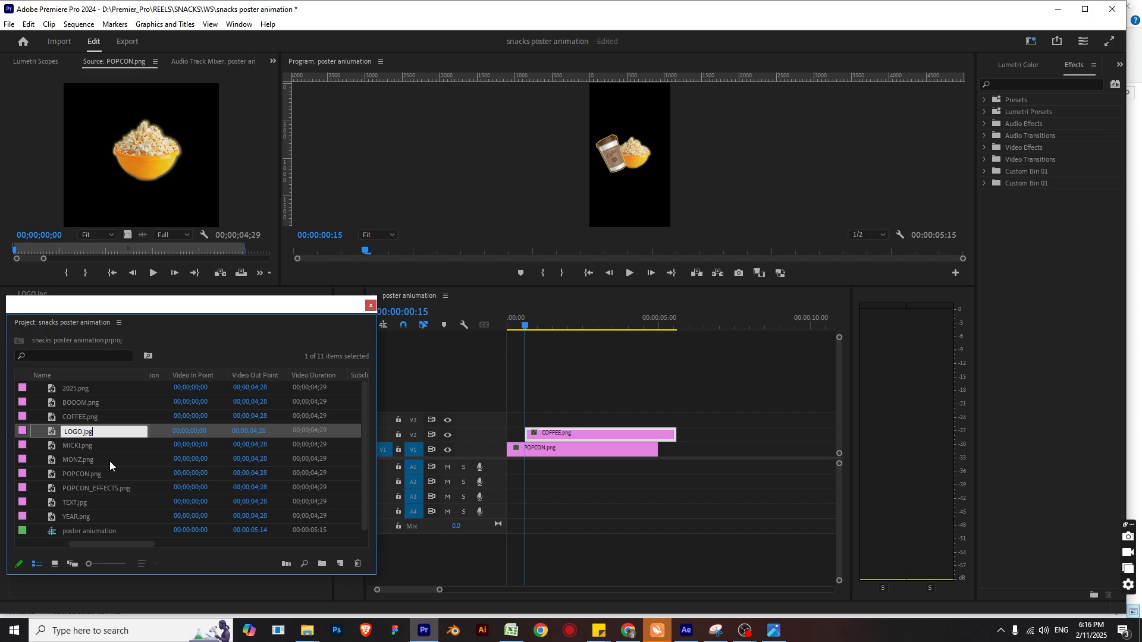
click(118, 394)
double_click(117, 401)
double_click(119, 418)
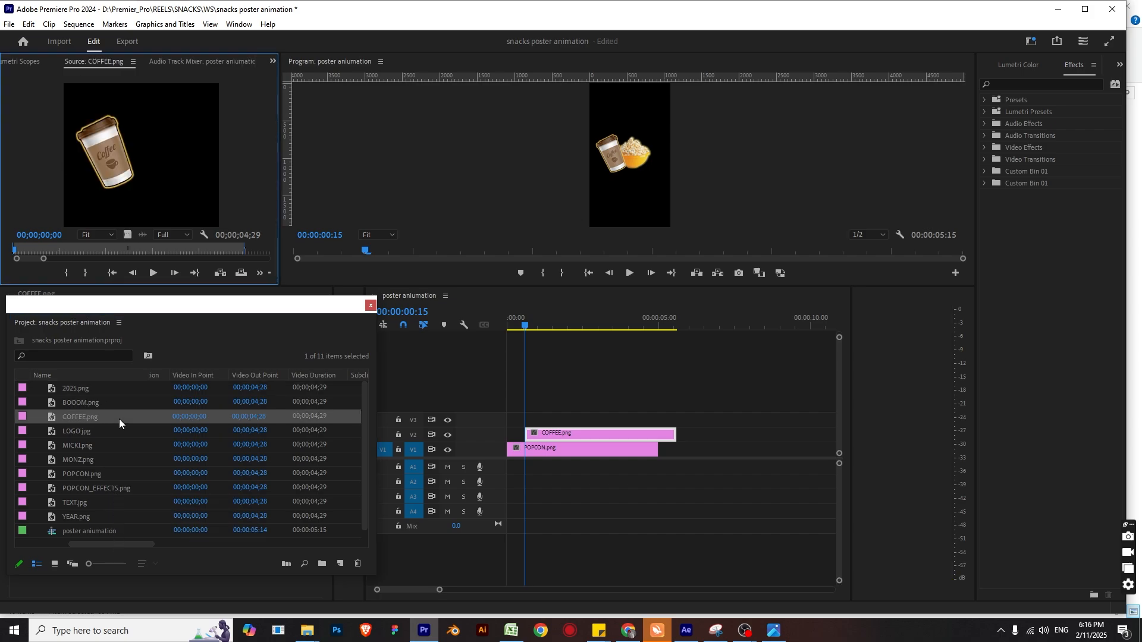
double_click(121, 428)
double_click(126, 443)
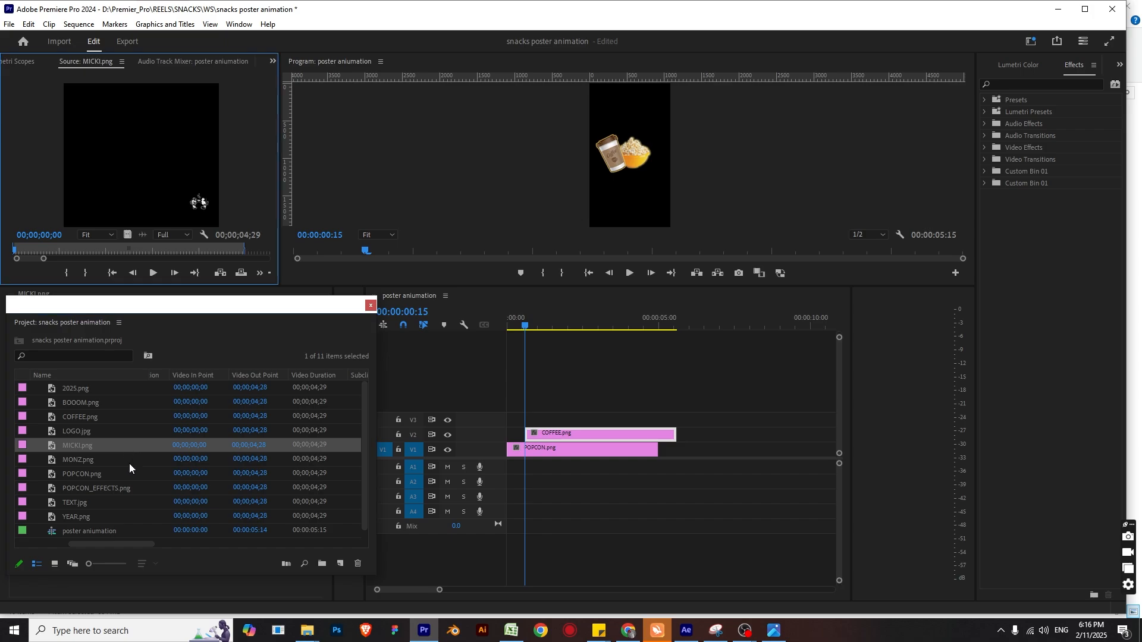
double_click(129, 458)
double_click(130, 474)
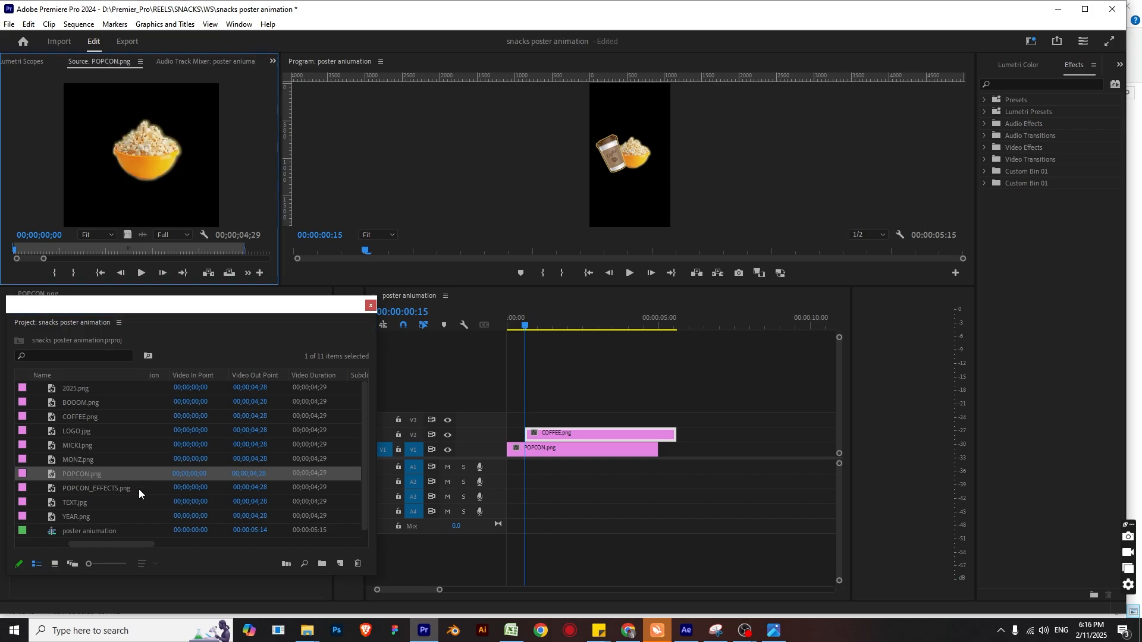
Place POPCON_EFFECTS.png on V3 starting at 00:00:01:05 and play the sequence from the beginning.
double_click(138, 489)
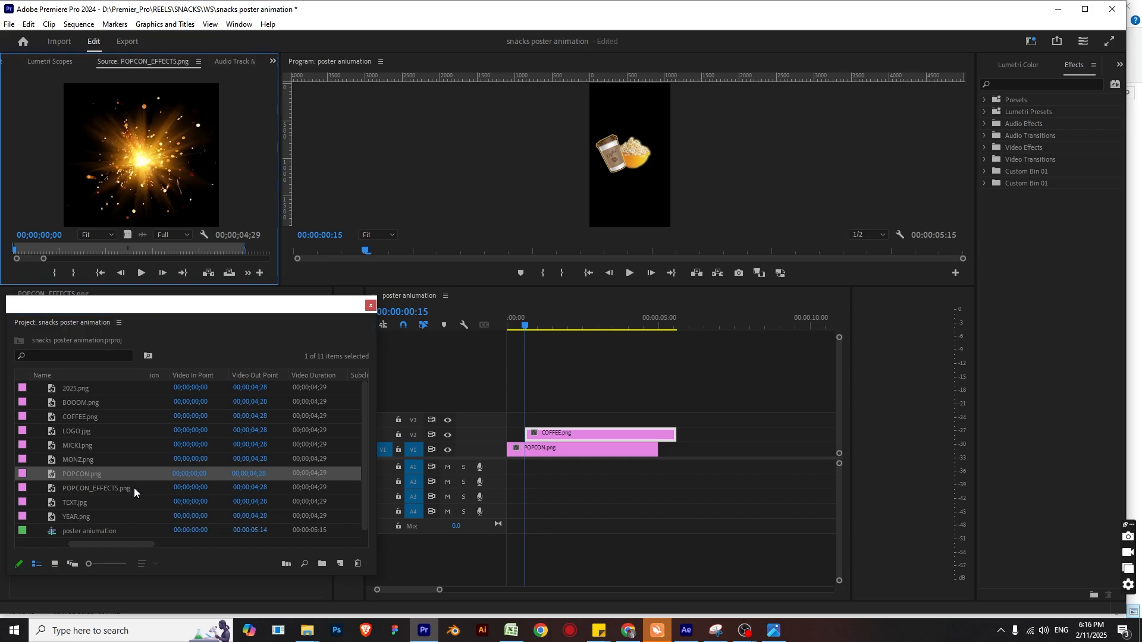
drag(134, 488, 575, 418)
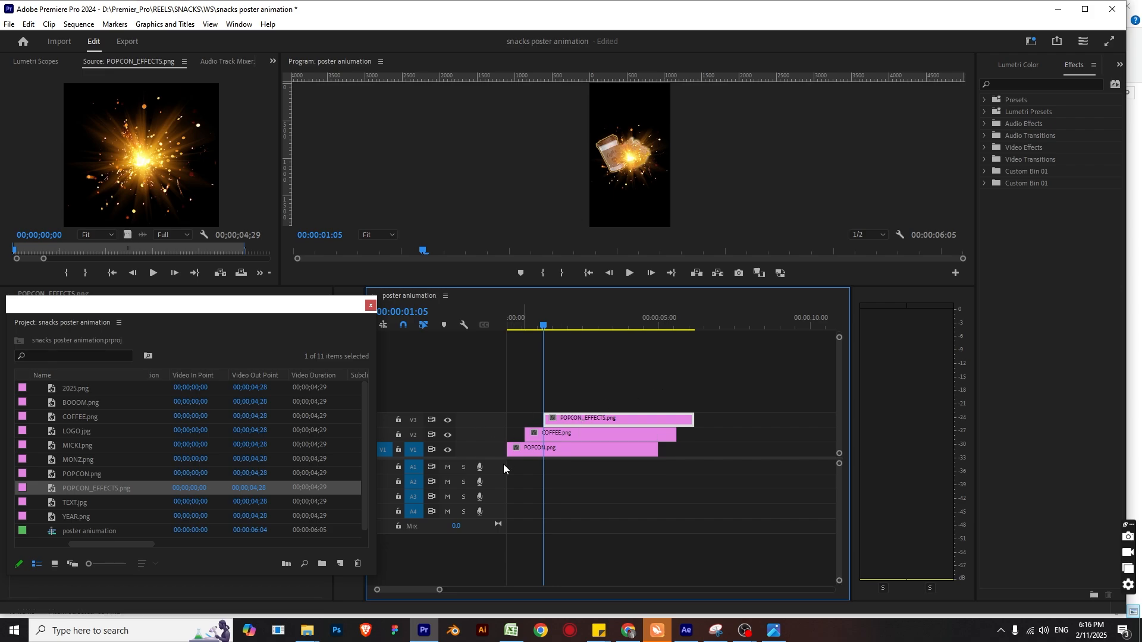
key(Home)
key(space)
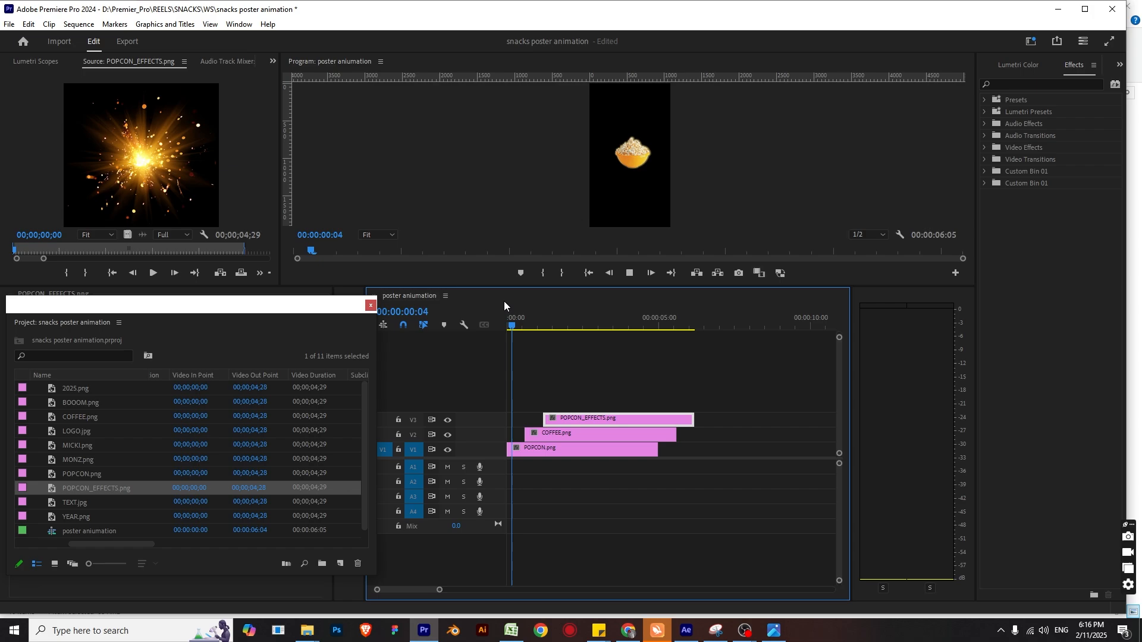
key(space)
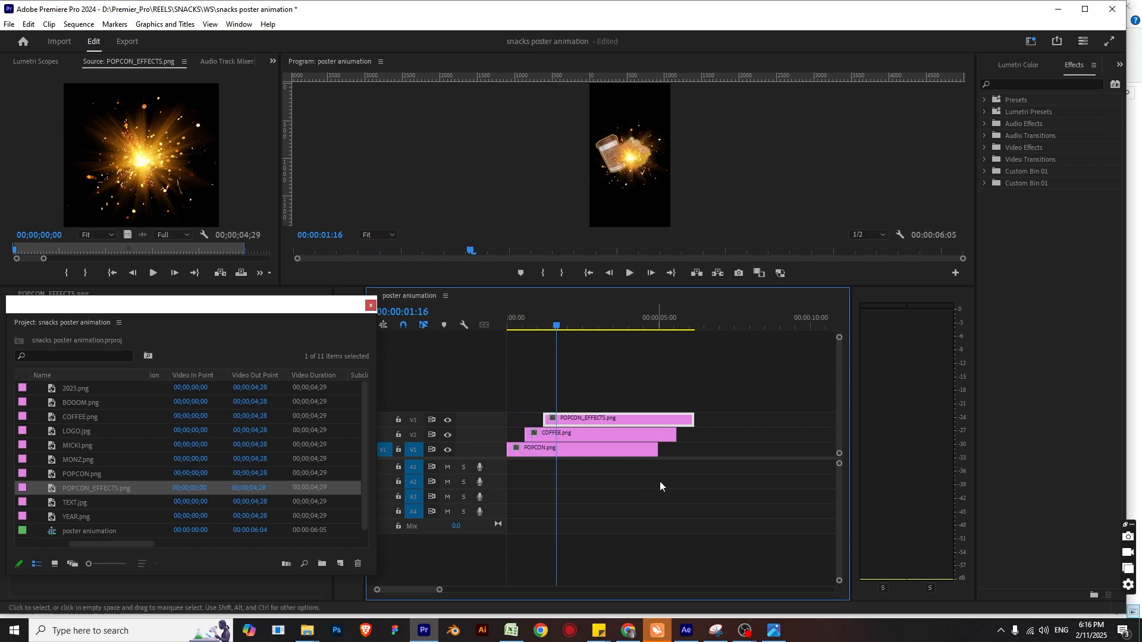
Move all three clips up two video tracks, to V3 through V5, and return the playhead to 00:00:01:05.
drag(669, 481, 579, 412)
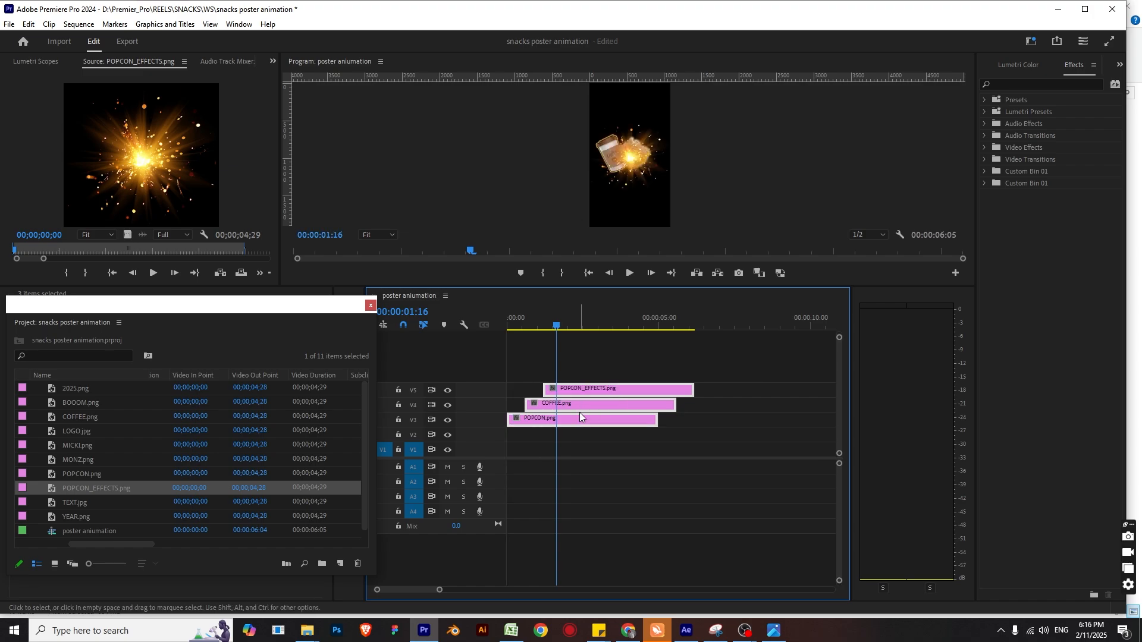
key(shift+Left)
key(shift+Left)
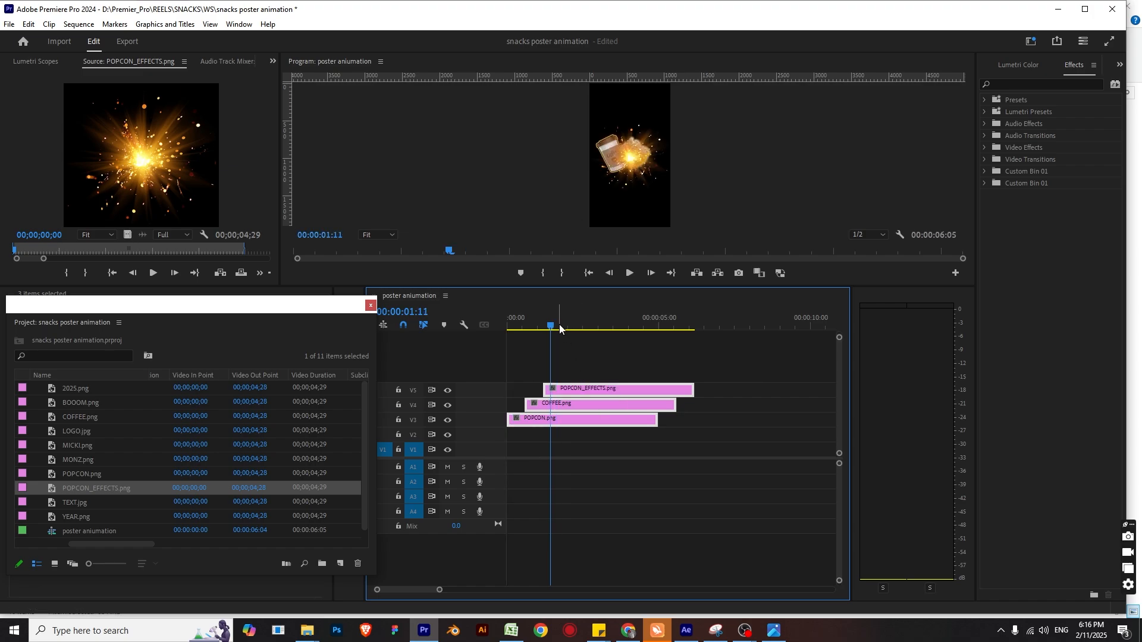
key(Left)
key(Left)
key(Right)
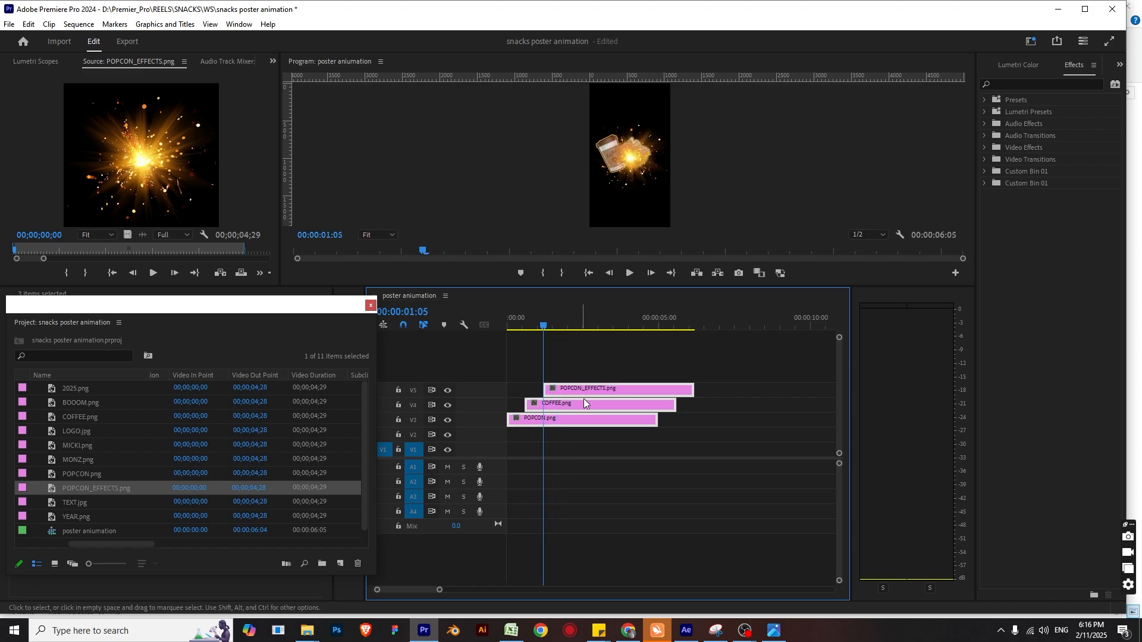
Move only the POPCON_EFFECTS.png clip down to V2, beneath the popcorn and coffee, and play the sequence from the start.
drag(593, 393, 592, 437)
key(ctrl+z)
click(588, 388)
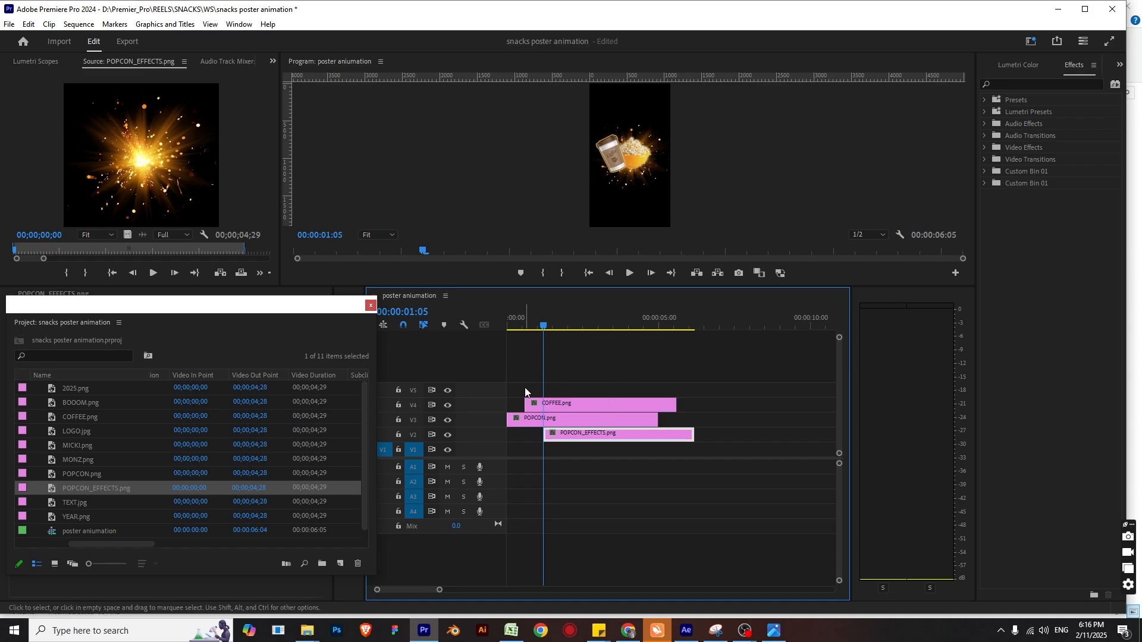
drag(540, 326, 338, 287)
key(space)
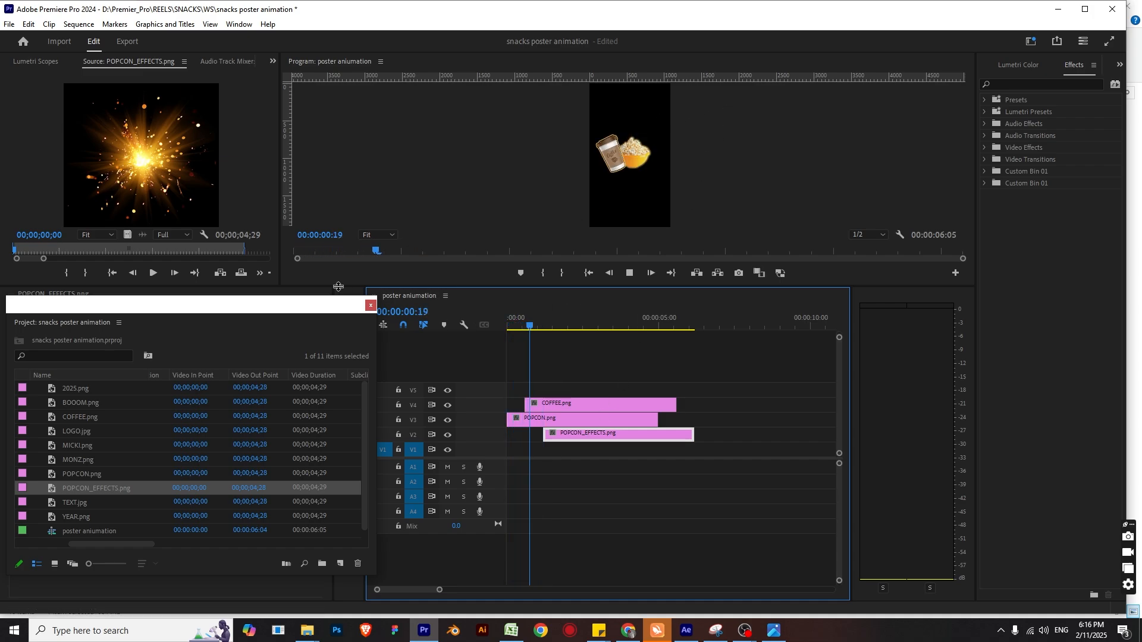
key(space)
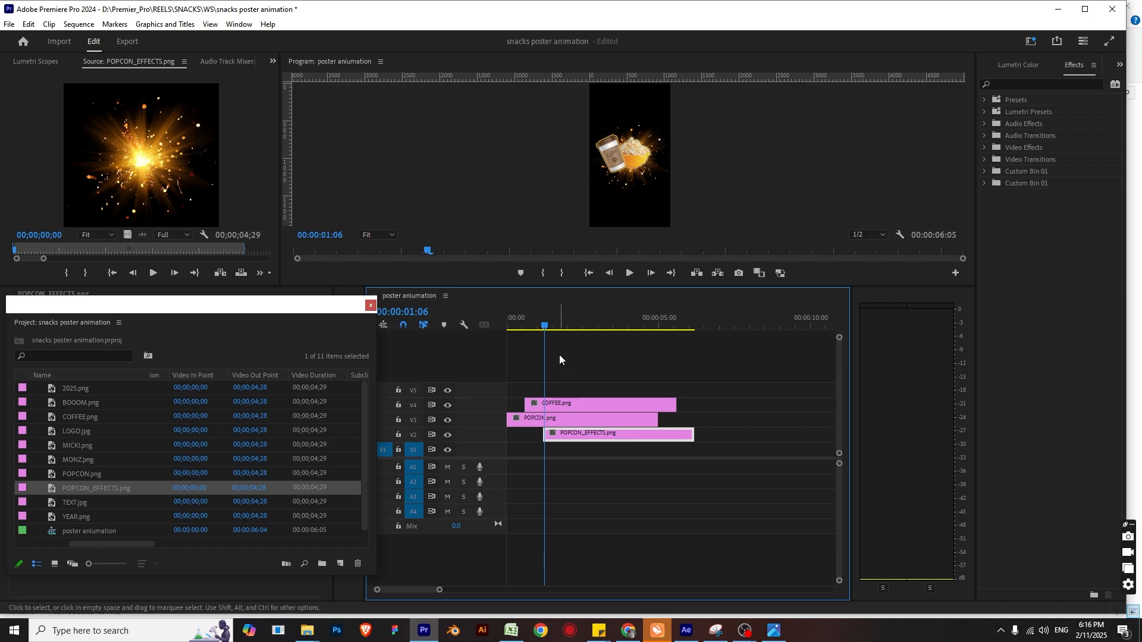
Step the playhead to 00:00:01:20, 15 frames after the start of the effects clip.
key(Left)
key(Left)
key(Right)
key(Right)
key(Right)
key(Right)
key(Right)
key(Right)
key(Right)
key(Right)
key(Right)
key(Right)
key(Right)
key(Right)
key(Right)
key(Right)
key(Right)
key(Right)
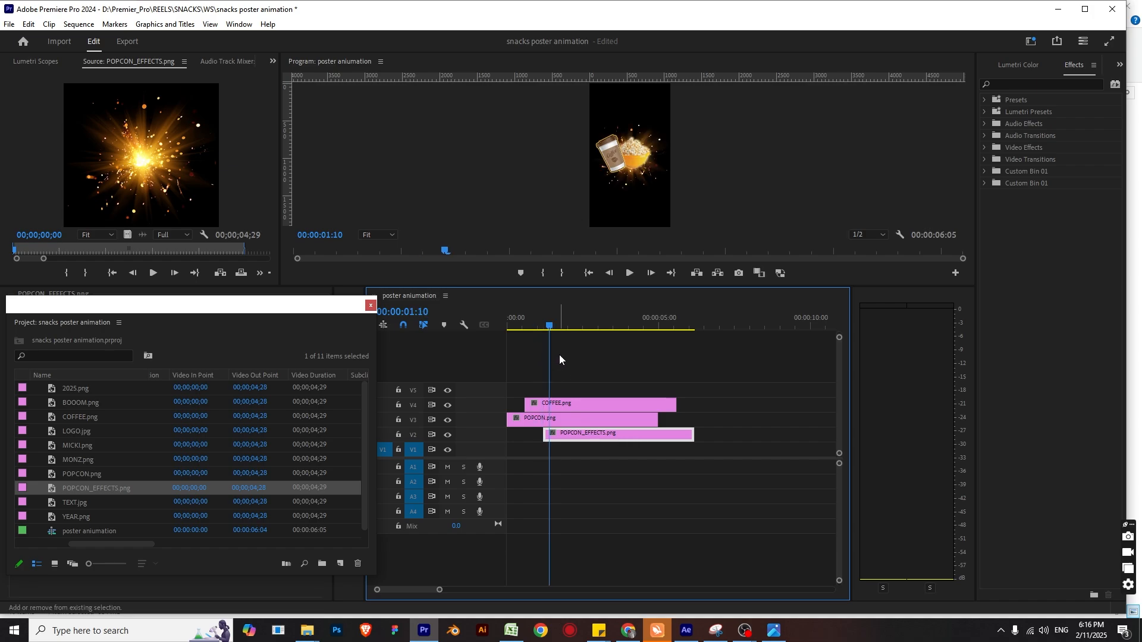
Preview the 2025 and YEAR images, and place 2025.png on V5 starting at 00:00:01:20.
double_click(106, 388)
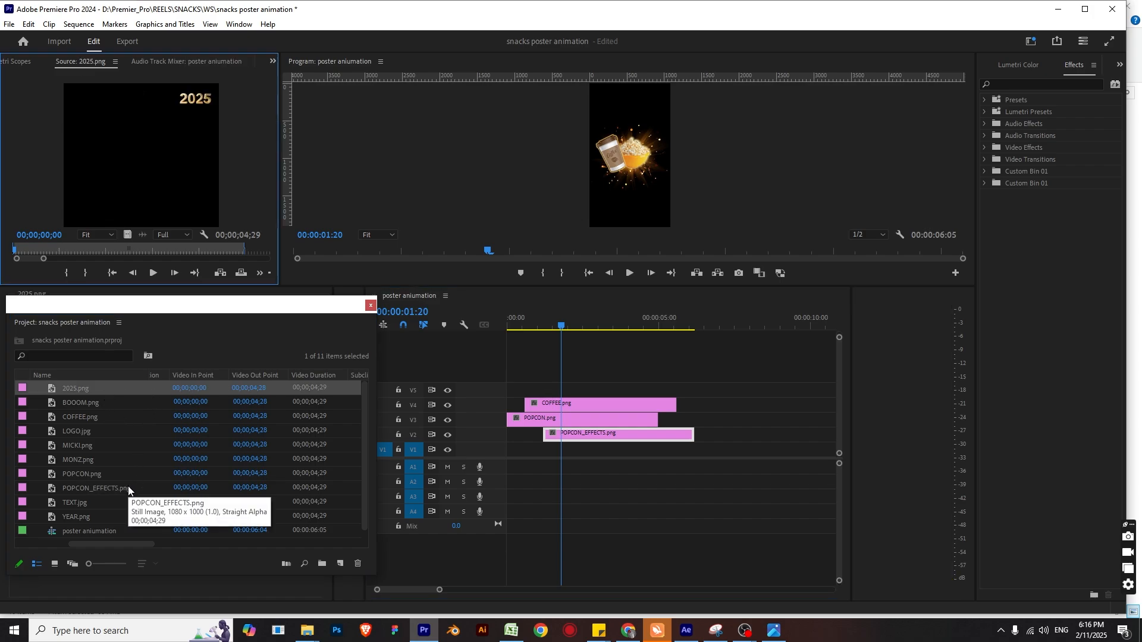
click(116, 416)
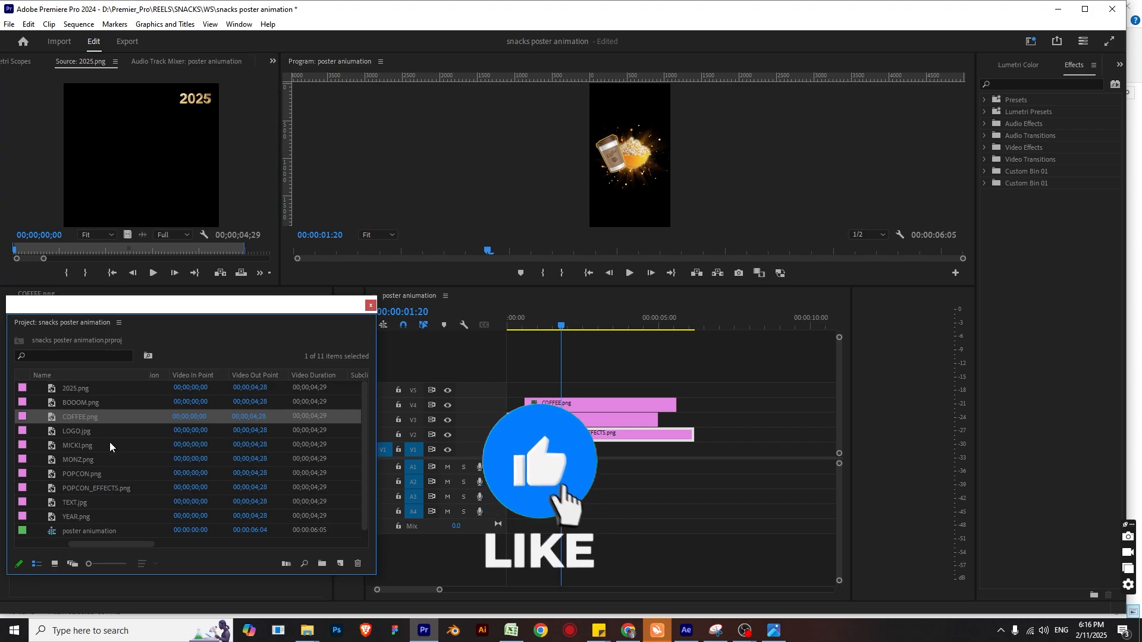
double_click(109, 446)
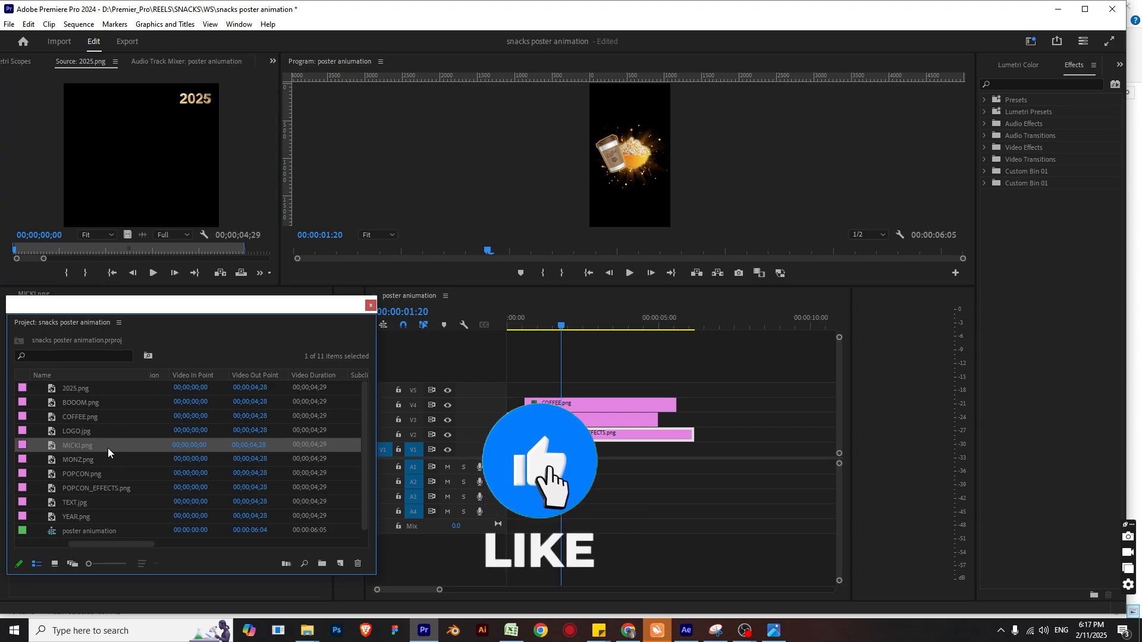
double_click(124, 518)
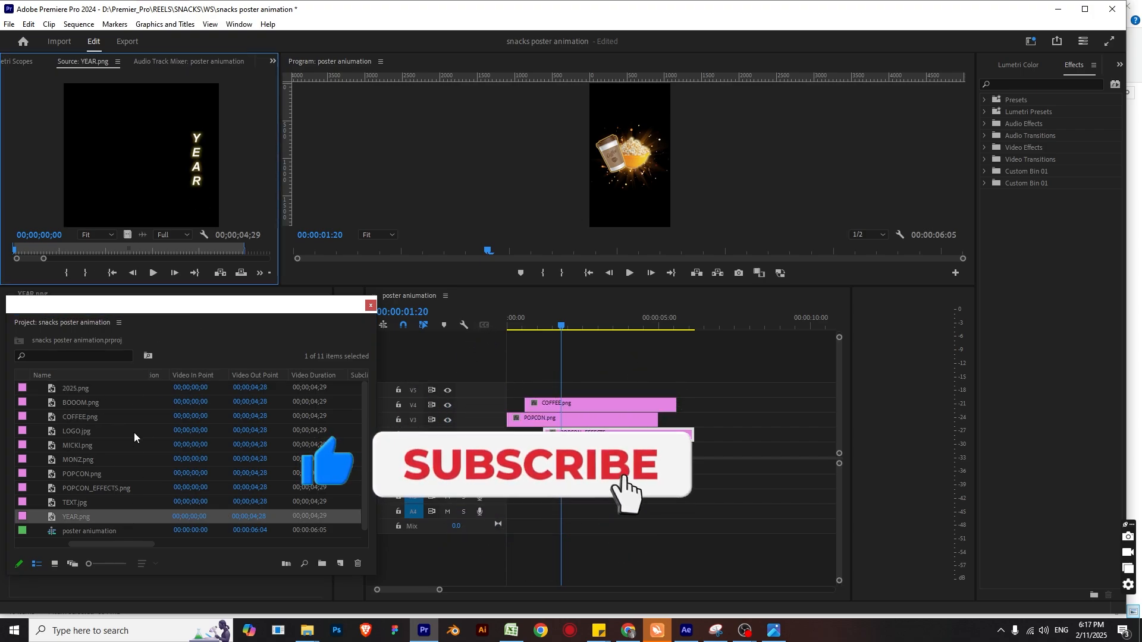
double_click(116, 388)
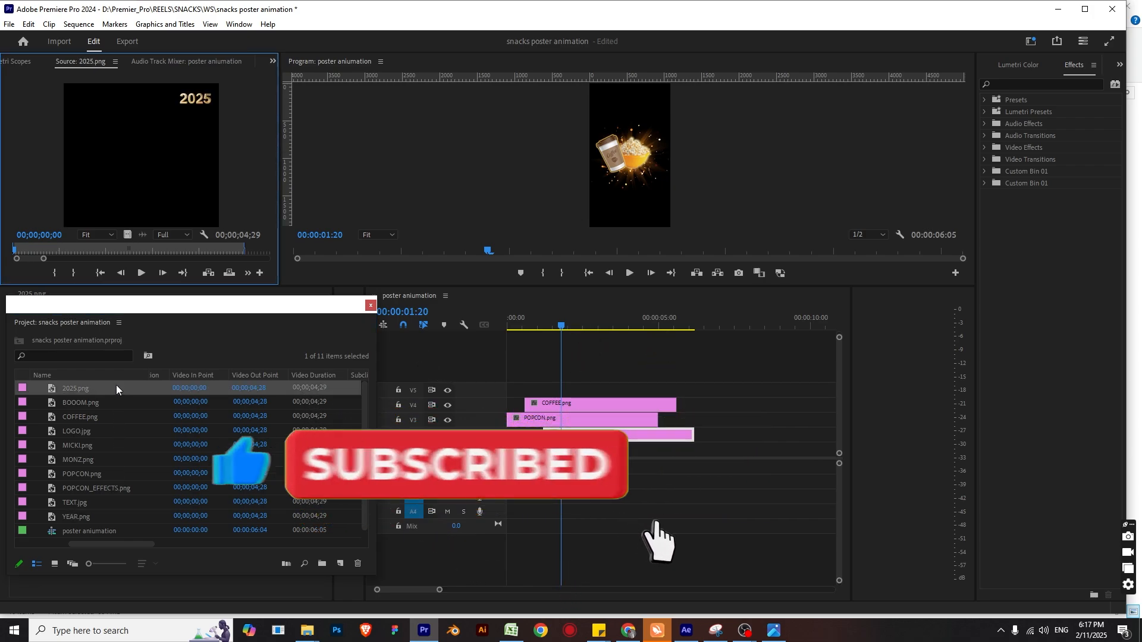
drag(76, 390, 566, 395)
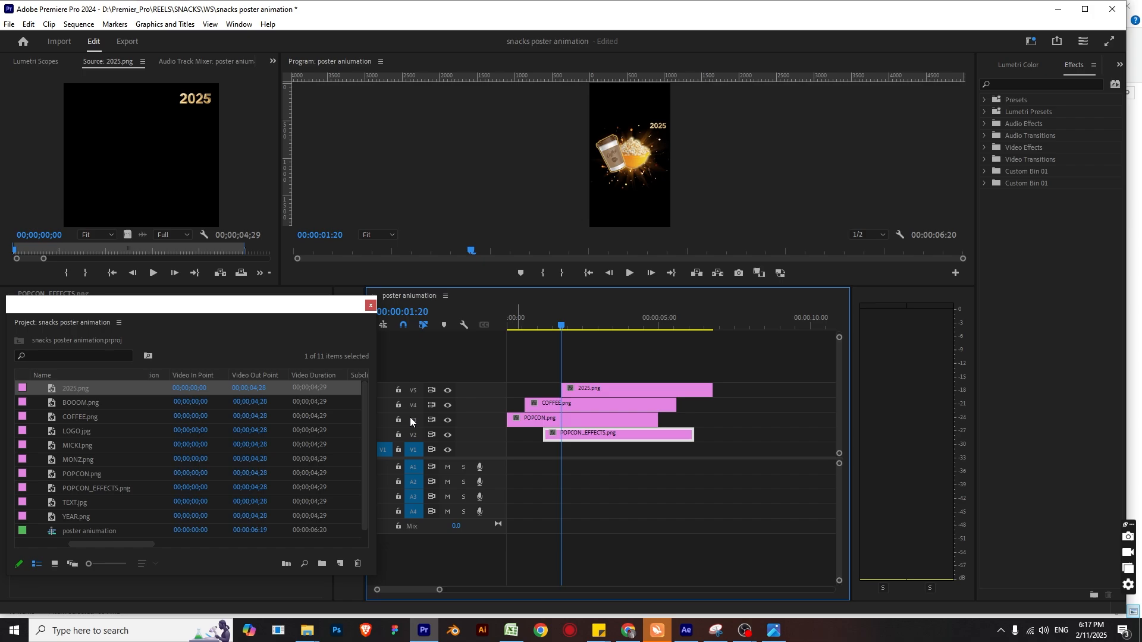
Place YEAR.png on V6 starting at 00:00:02:10, 15 frames after the start of the 2025.png clip.
key(shift+Right)
key(shift+Right)
key(shift+Right)
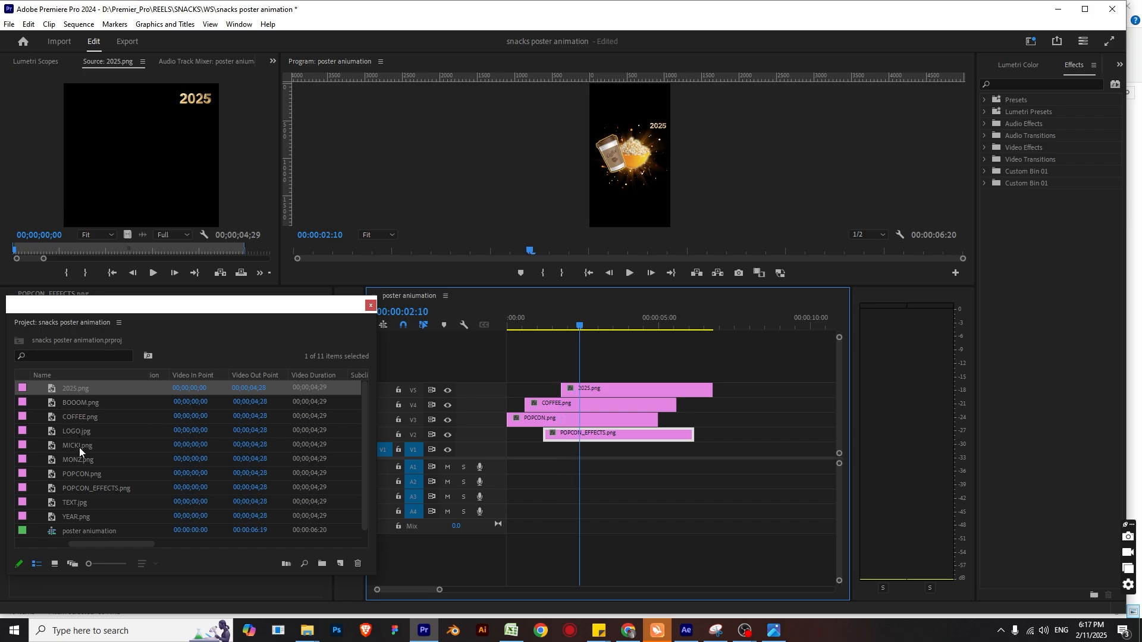
drag(83, 516, 587, 384)
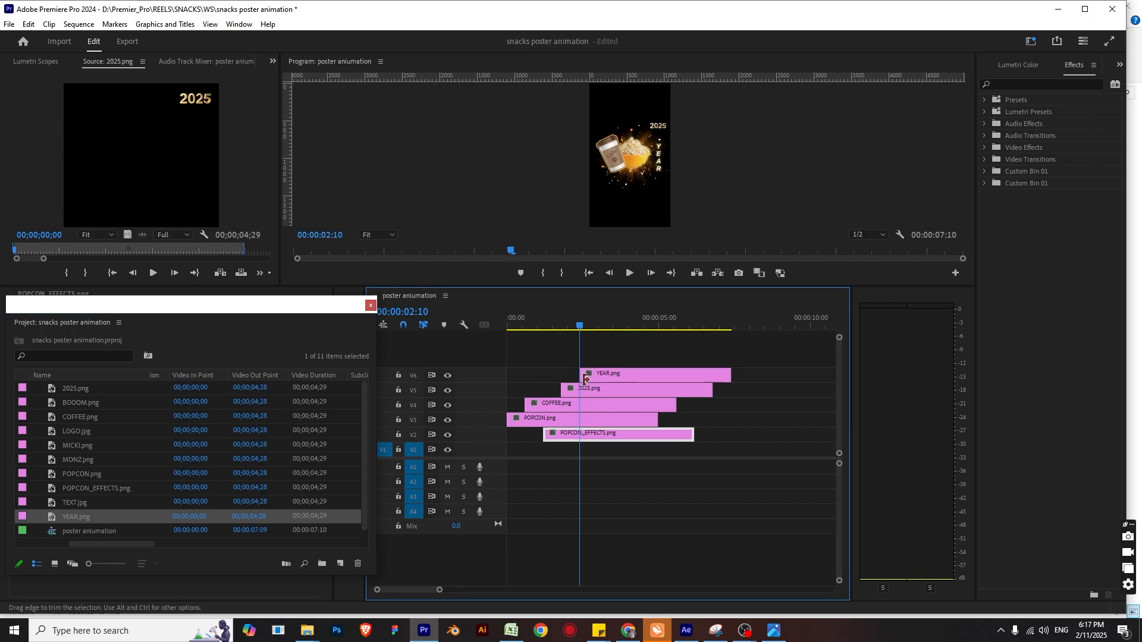
Advance the playhead to 00:00:03:00.
key(shift+Right)
key(shift+Right)
key(shift+Right)
key(shift+Right)
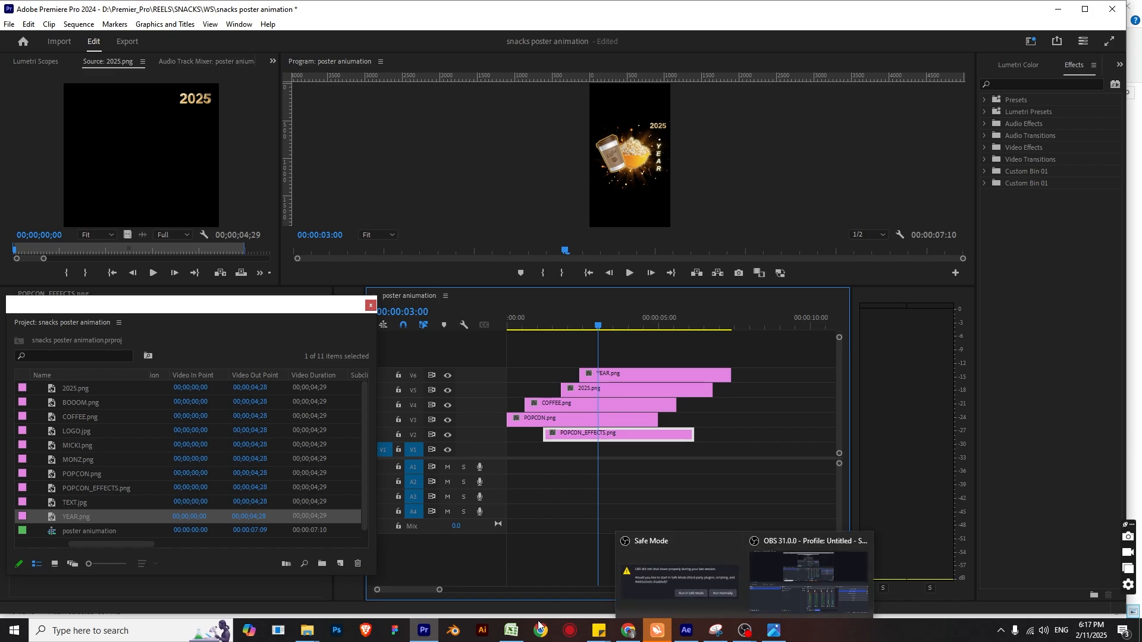
View the finished poster image from the Downloads folder as a layout reference, and return to Premiere Pro.
mouse_move(307, 630)
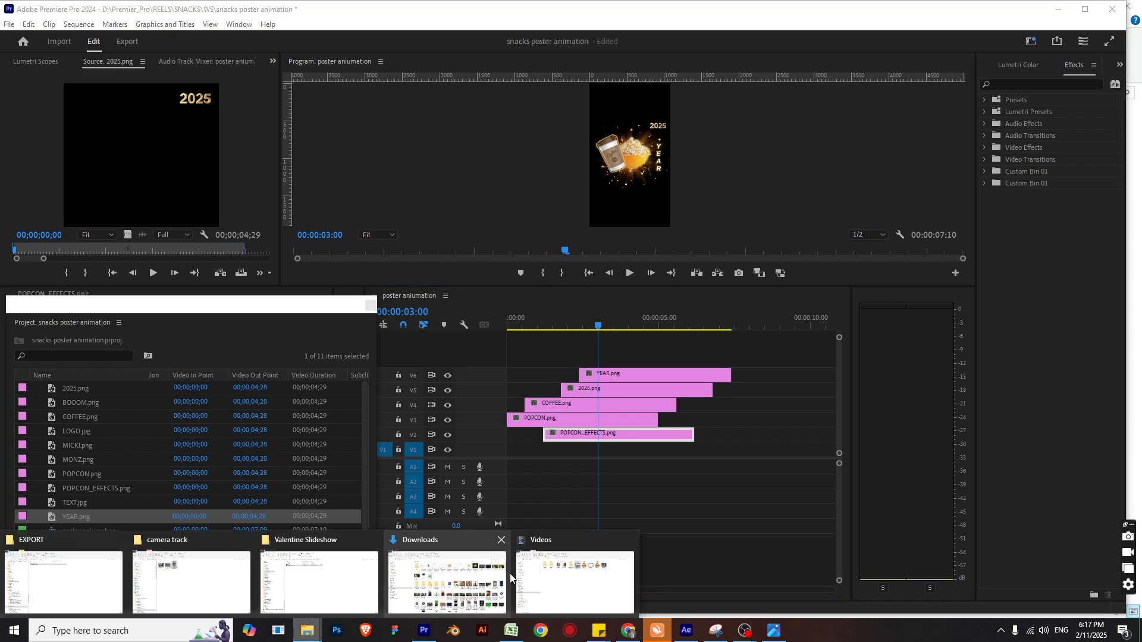
mouse_move(544, 580)
click(448, 581)
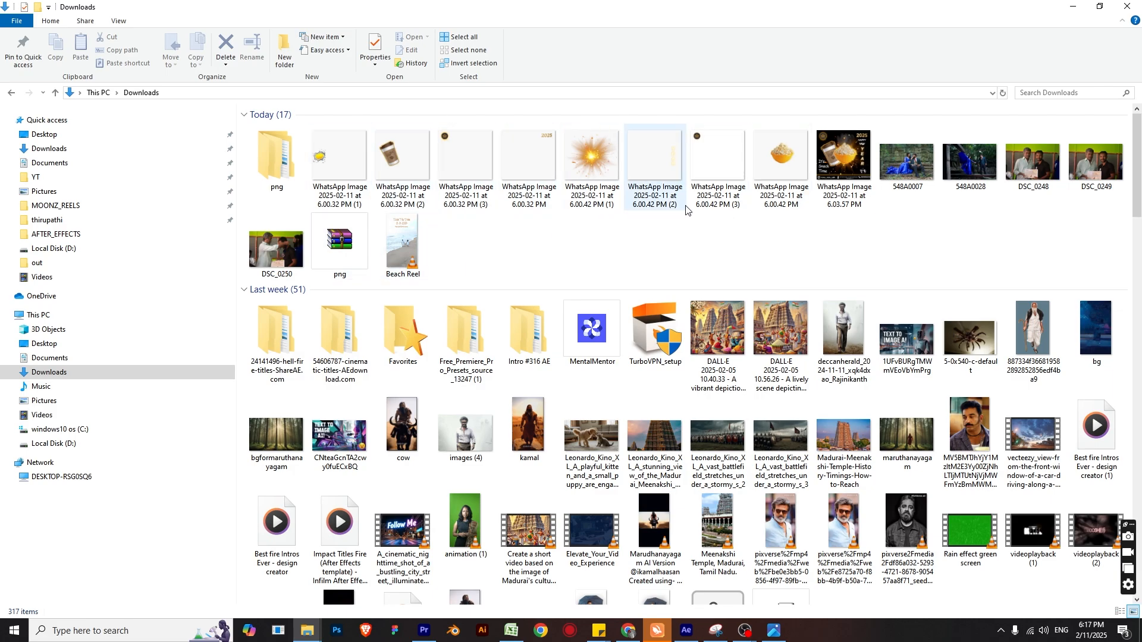
click(840, 171)
double_click(839, 171)
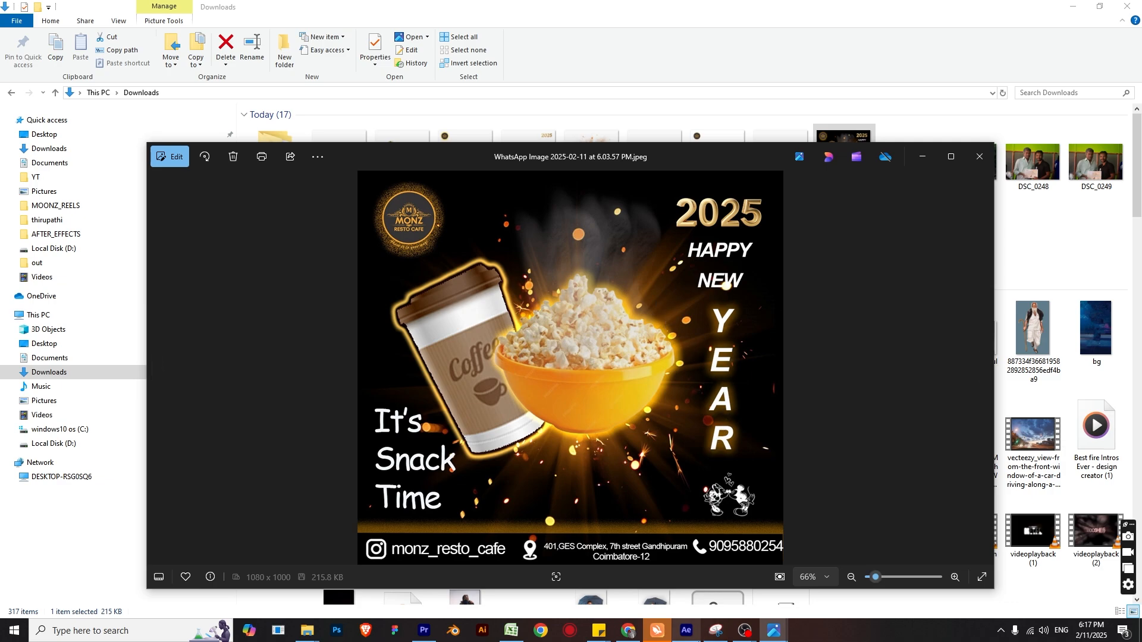
click(429, 637)
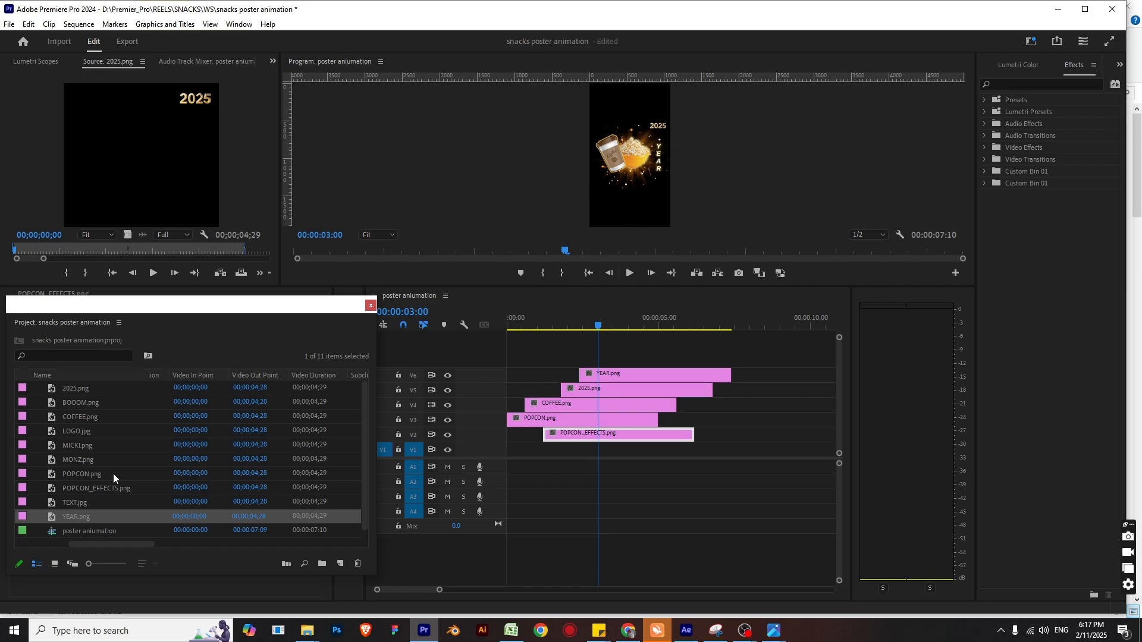
Preview BOOOM.png, compare it with the finished poster image from Downloads, and return to Premiere Pro.
click(110, 401)
click(105, 402)
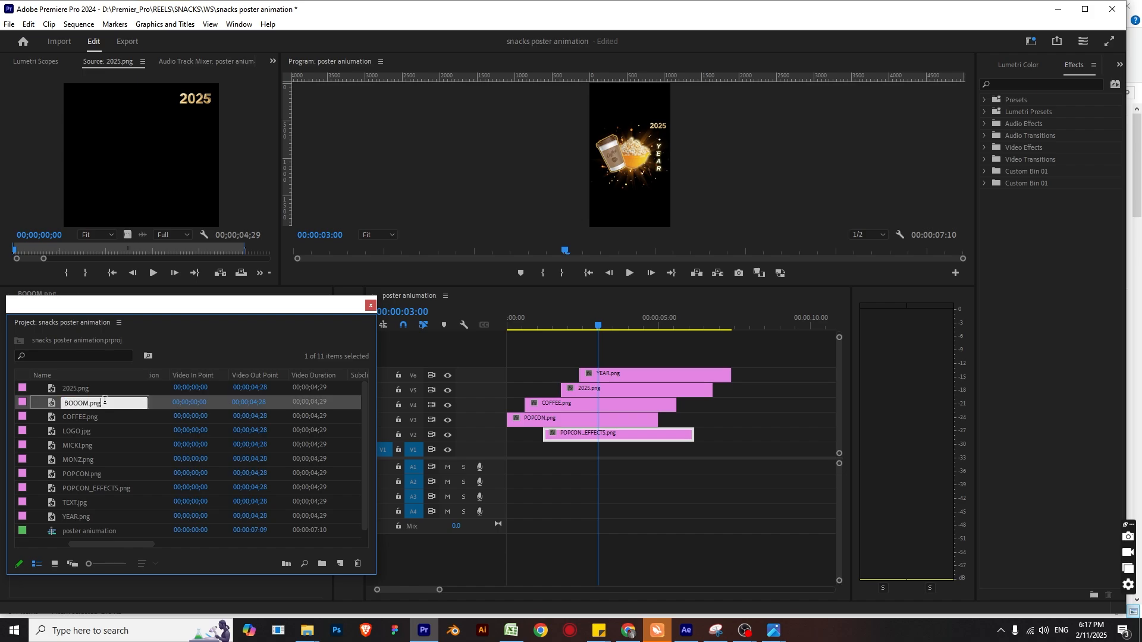
double_click(166, 401)
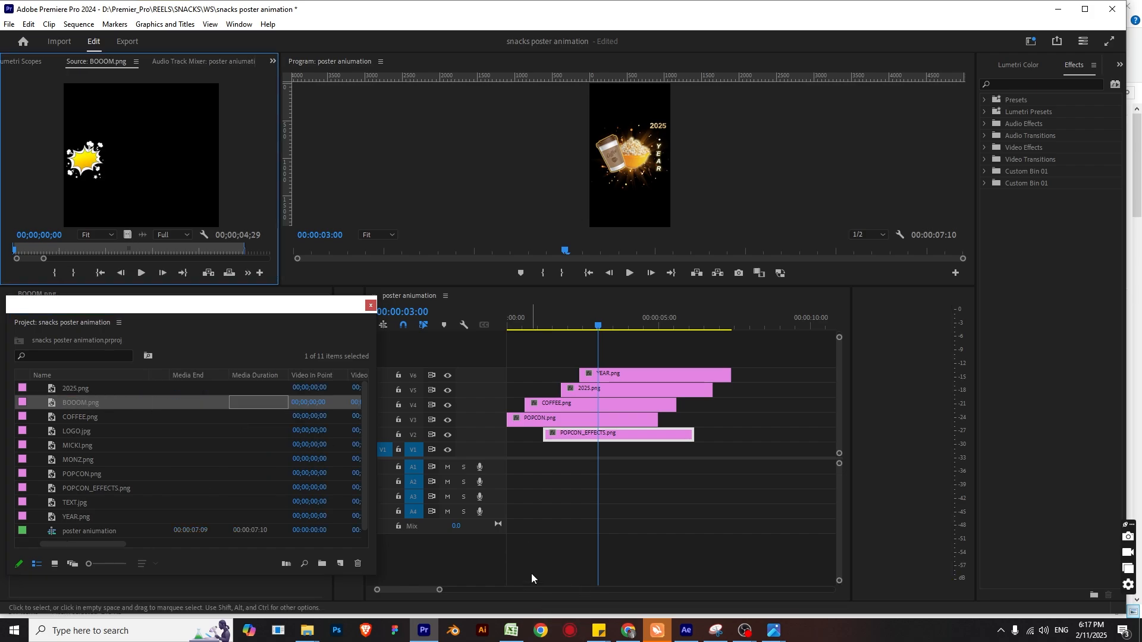
mouse_move(307, 631)
click(474, 569)
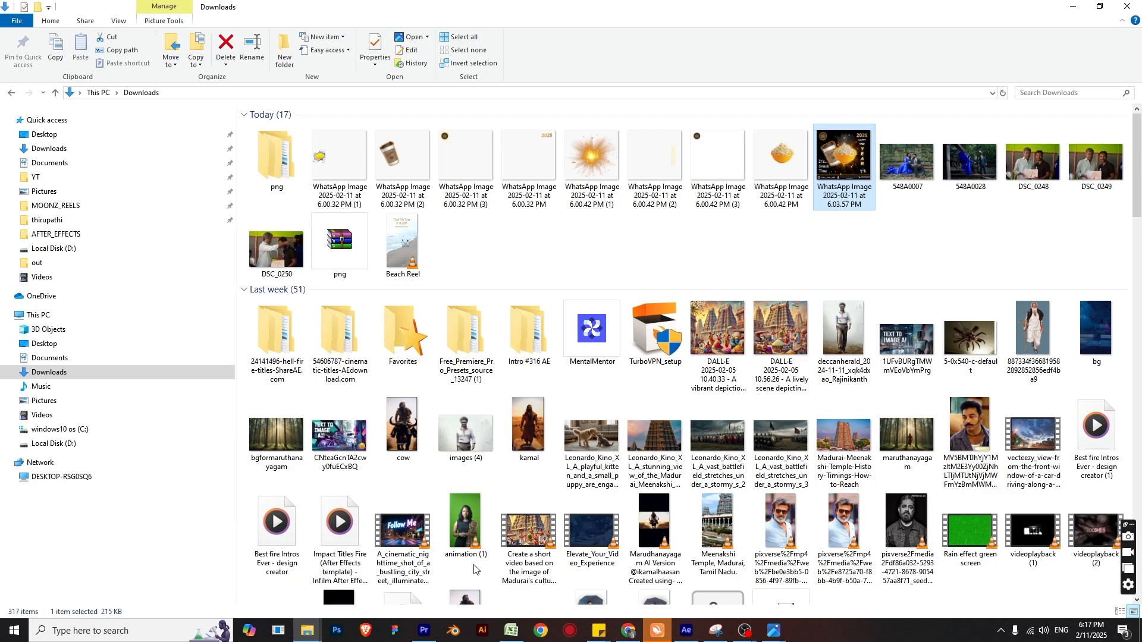
double_click(836, 171)
click(773, 630)
click(784, 592)
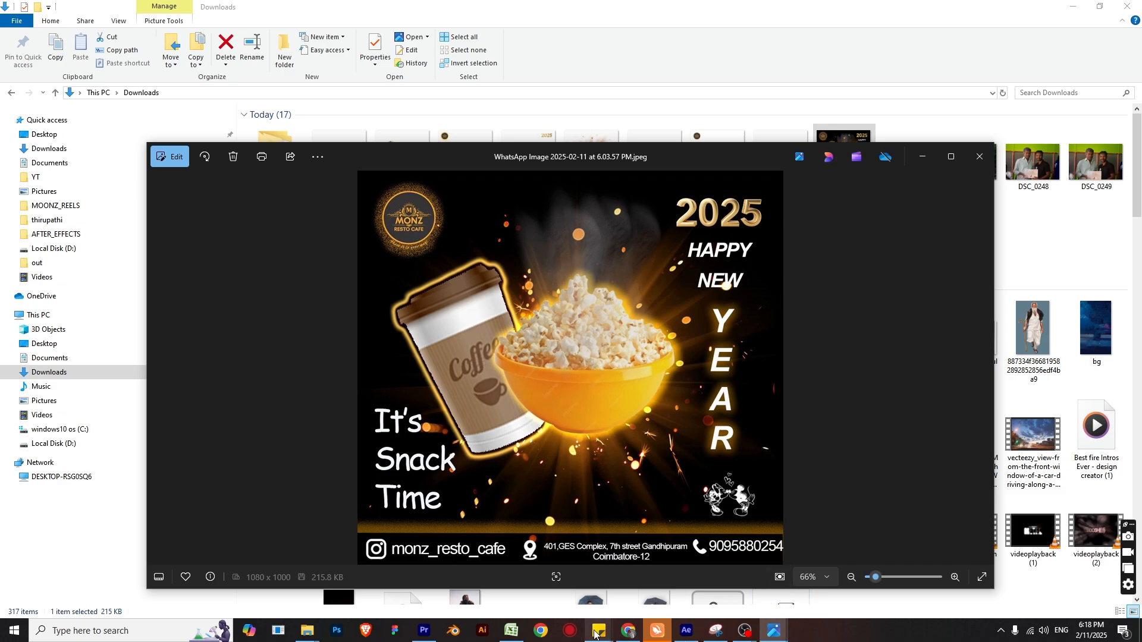
click(435, 633)
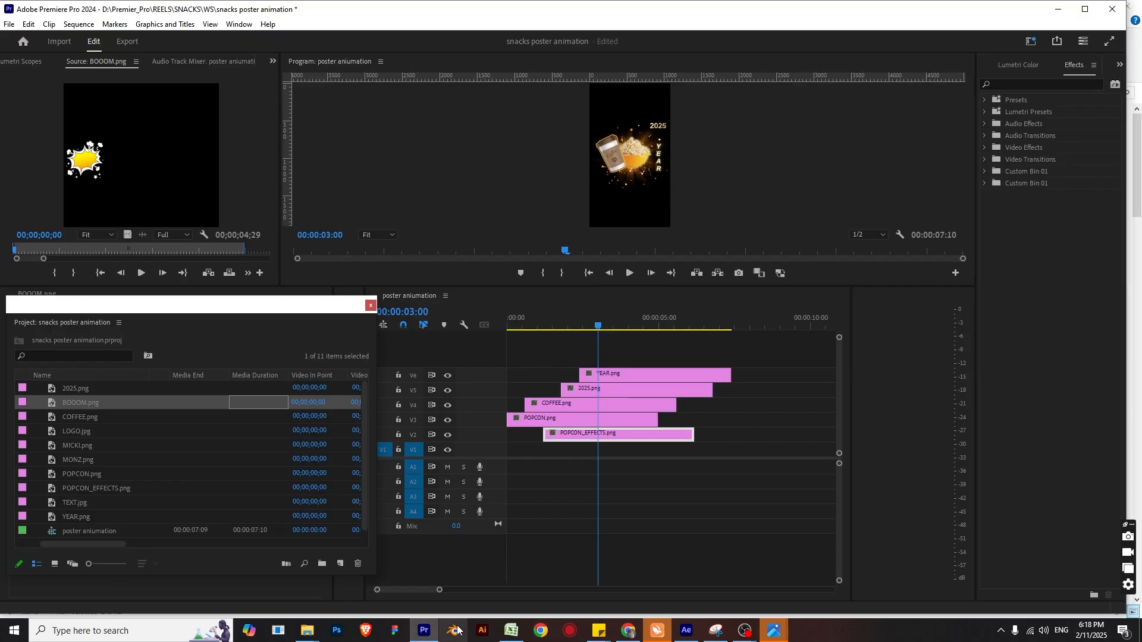
Preview LOGO.jpg and place it on V7 starting at 00:00:02:21.
mouse_move(598, 329)
mouse_down()
mouse_move(567, 329)
mouse_move(594, 329)
mouse_up()
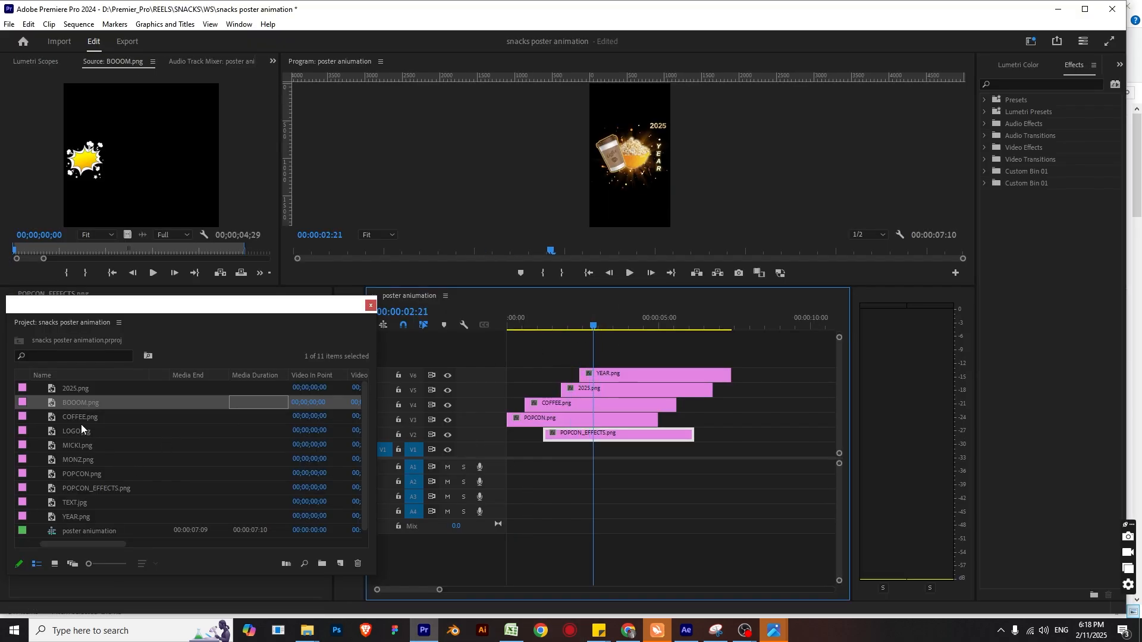
click(98, 387)
click(101, 402)
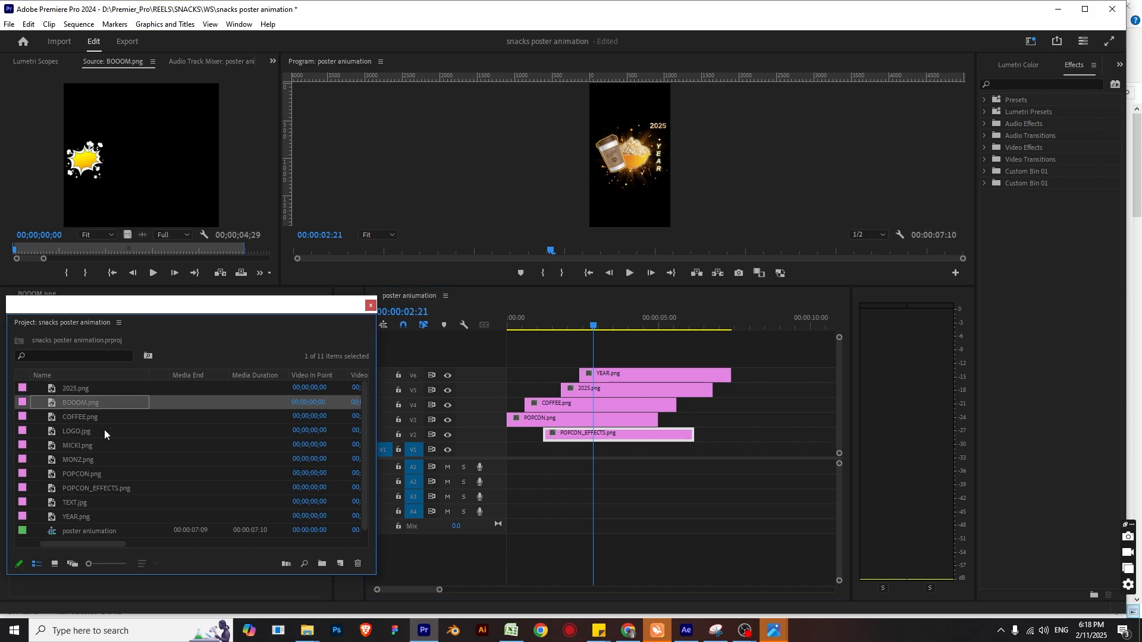
click(105, 429)
double_click(104, 430)
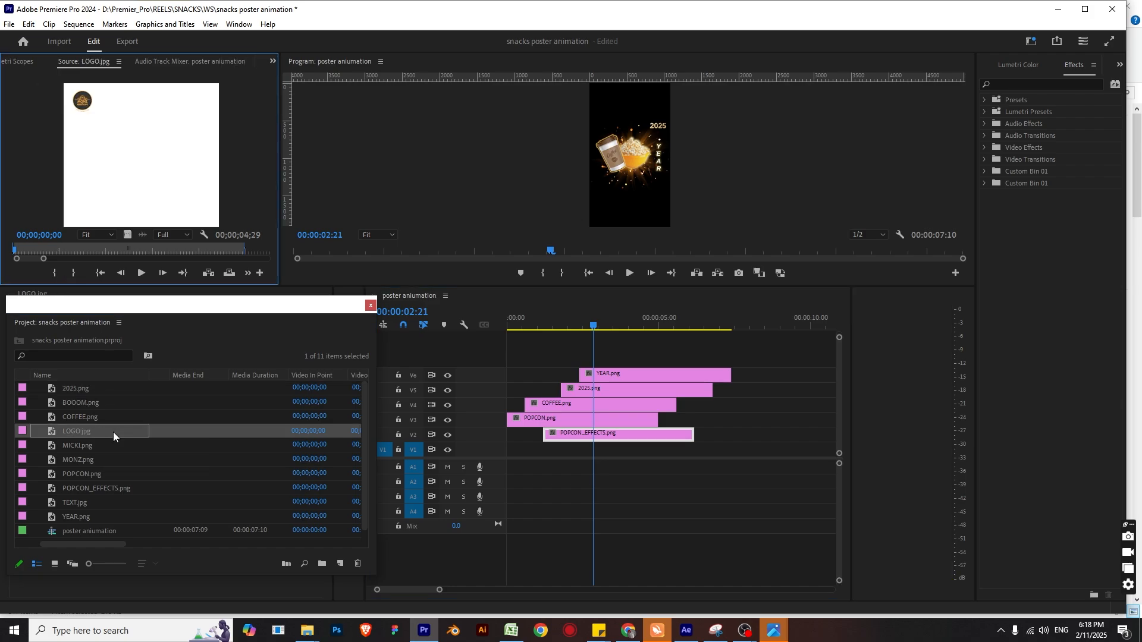
drag(108, 431, 599, 359)
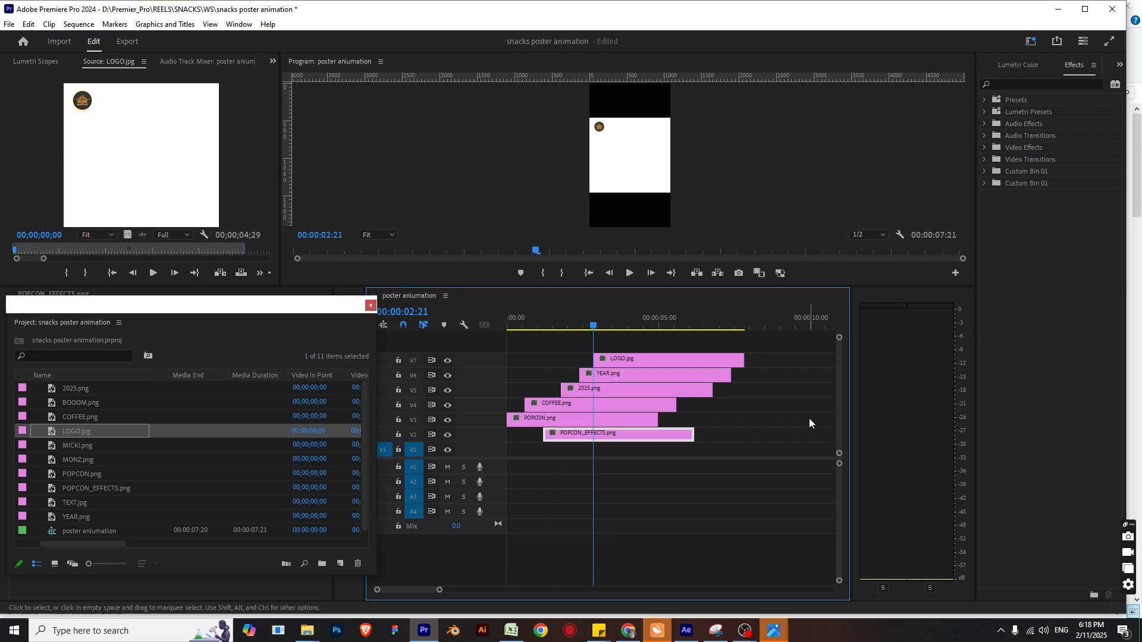
Show the Effect Controls of the LOGO.jpg clip on V7.
click(666, 361)
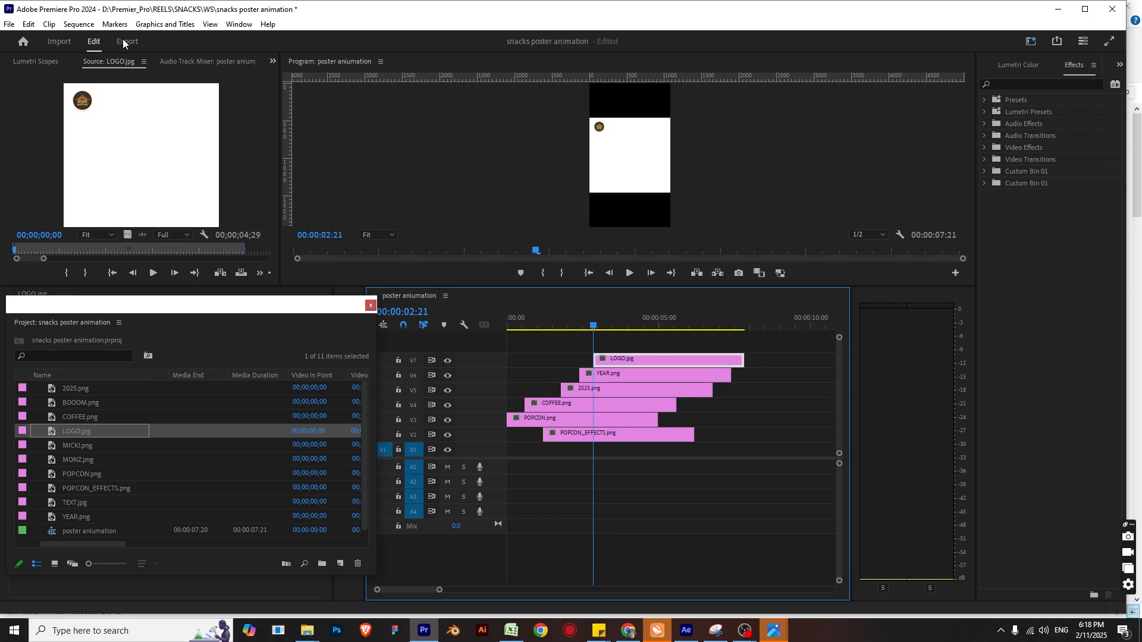
click(275, 62)
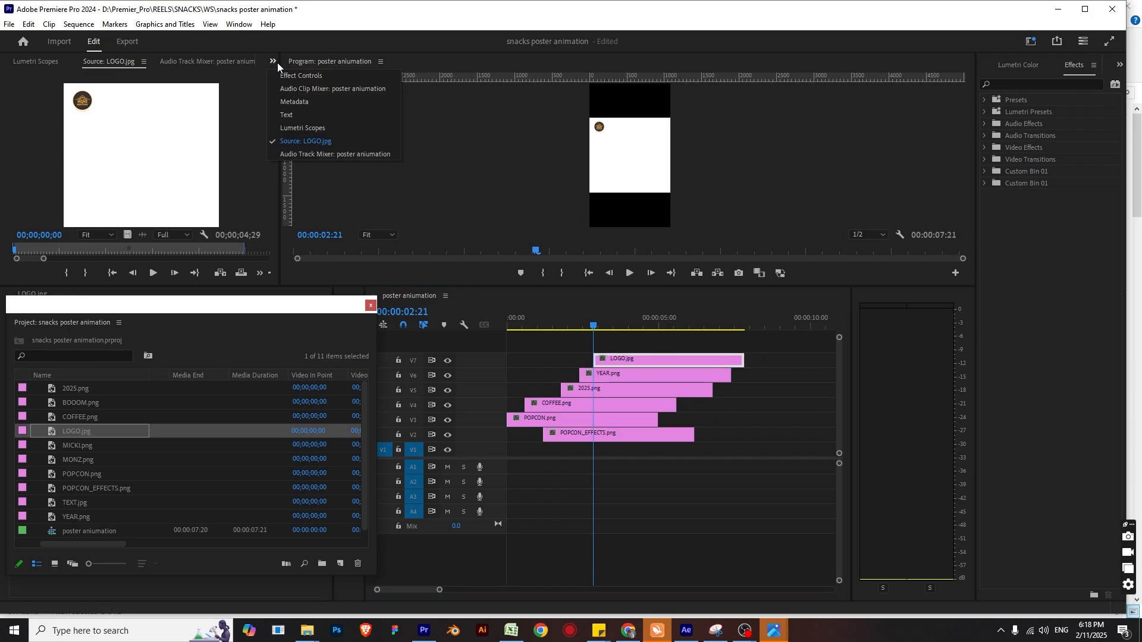
click(305, 78)
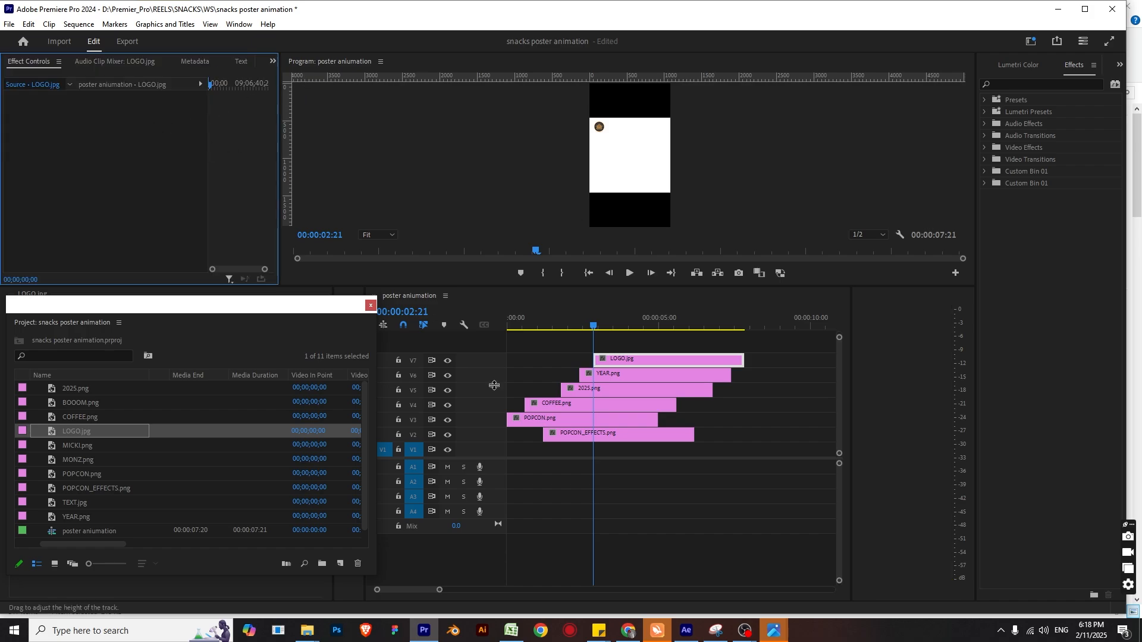
click(676, 358)
double_click(676, 355)
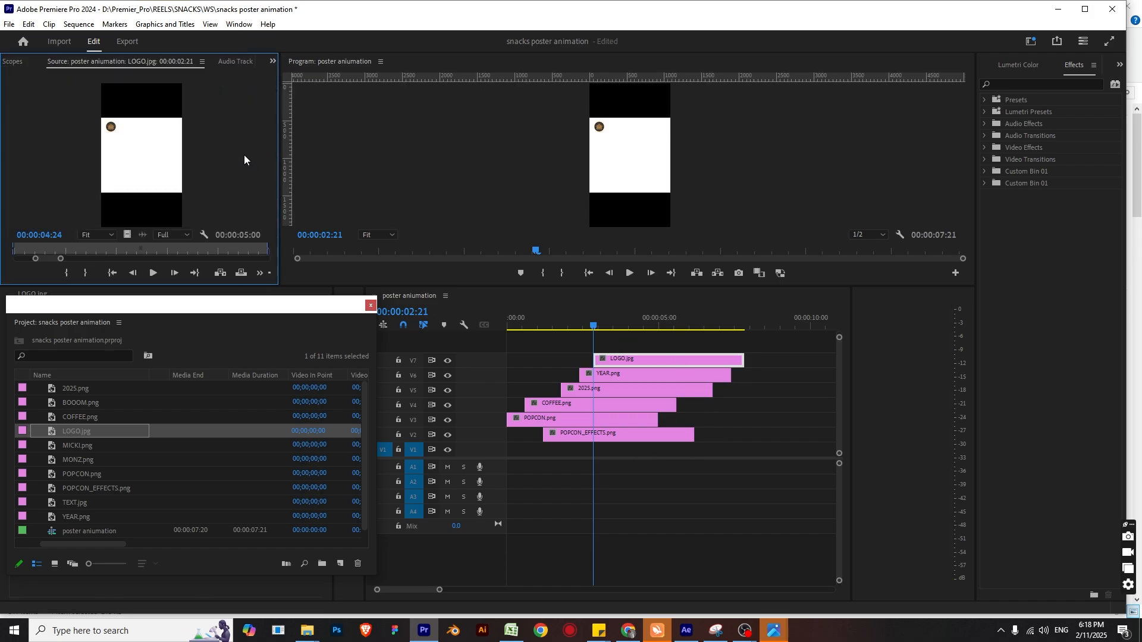
click(271, 62)
click(288, 79)
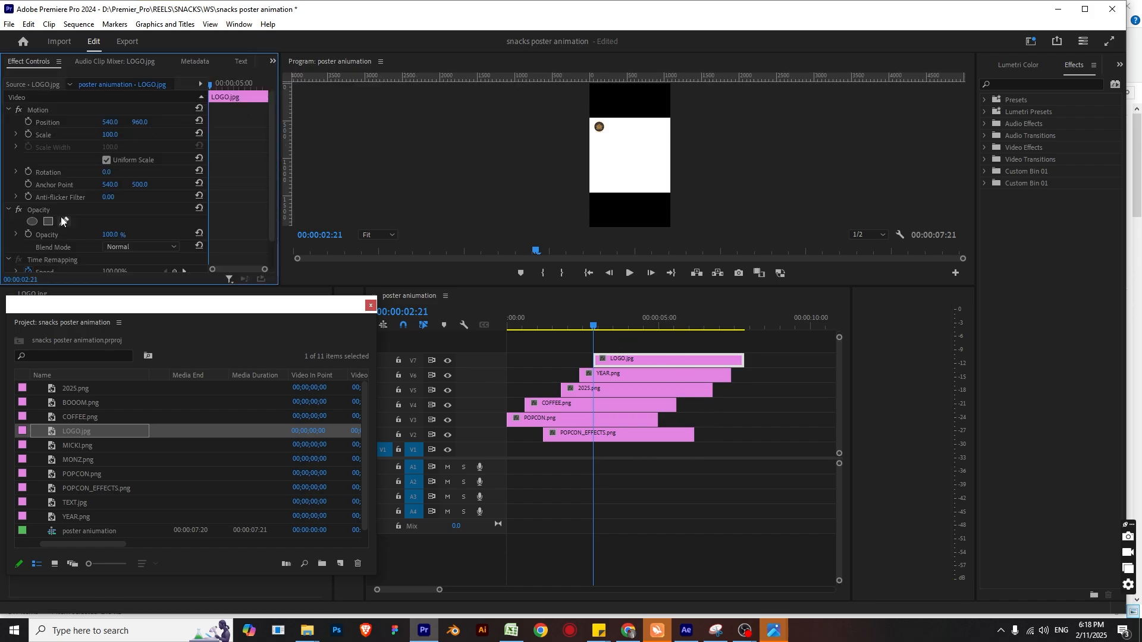
Add an elliptical opacity mask to the LOGO.jpg clip and move it over the round logo.
click(32, 221)
click(620, 151)
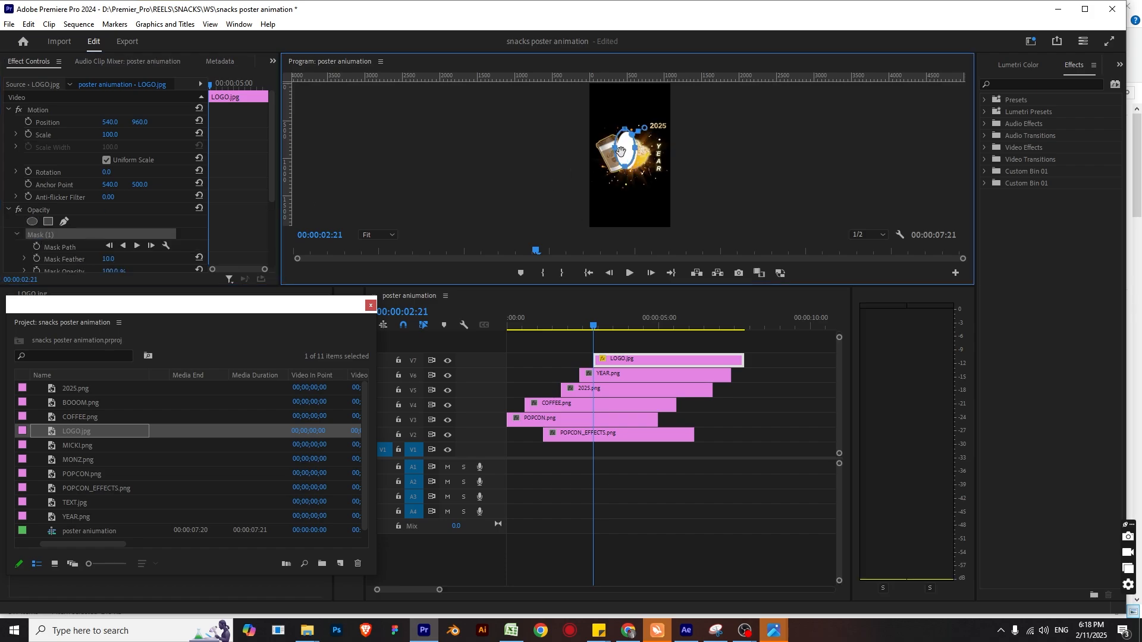
drag(620, 151, 599, 127)
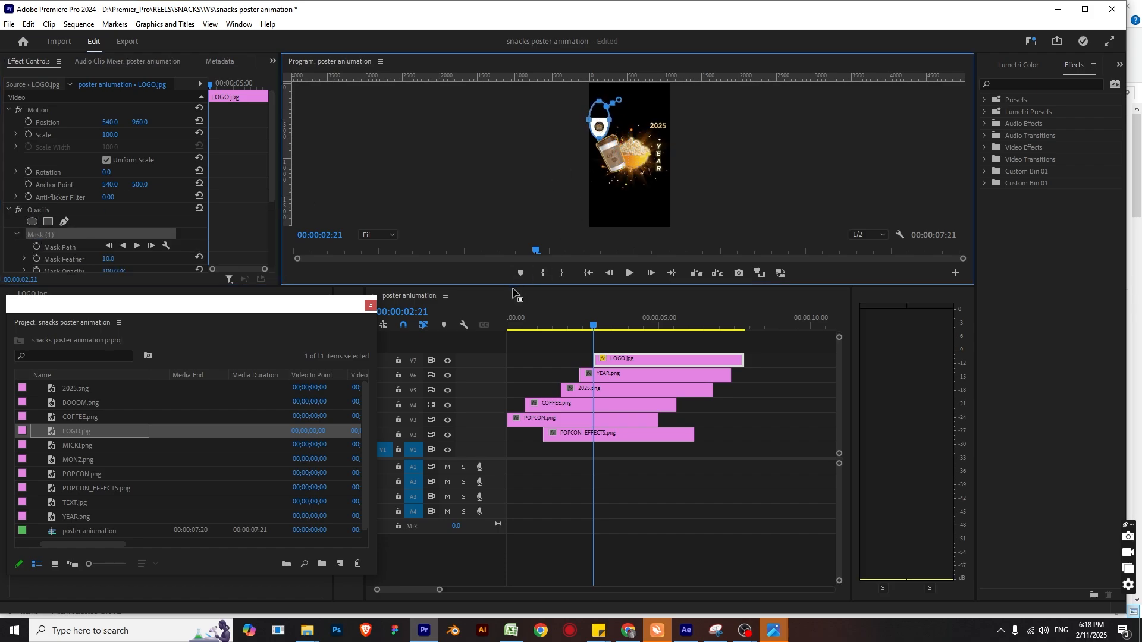
click(375, 236)
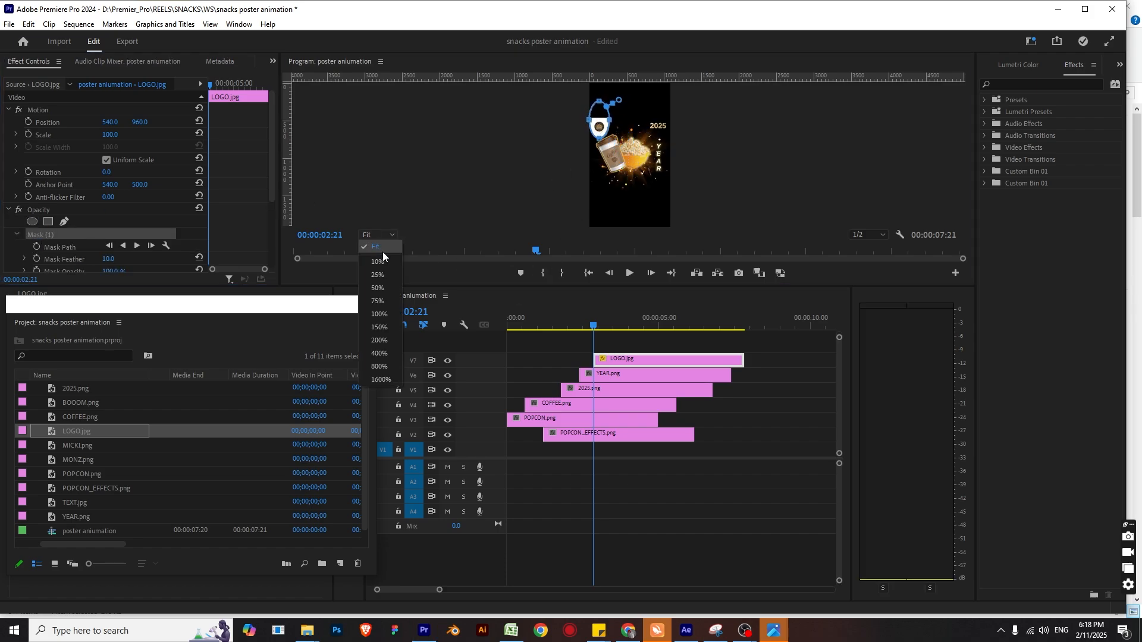
click(383, 302)
scroll(636, 154, up, 5)
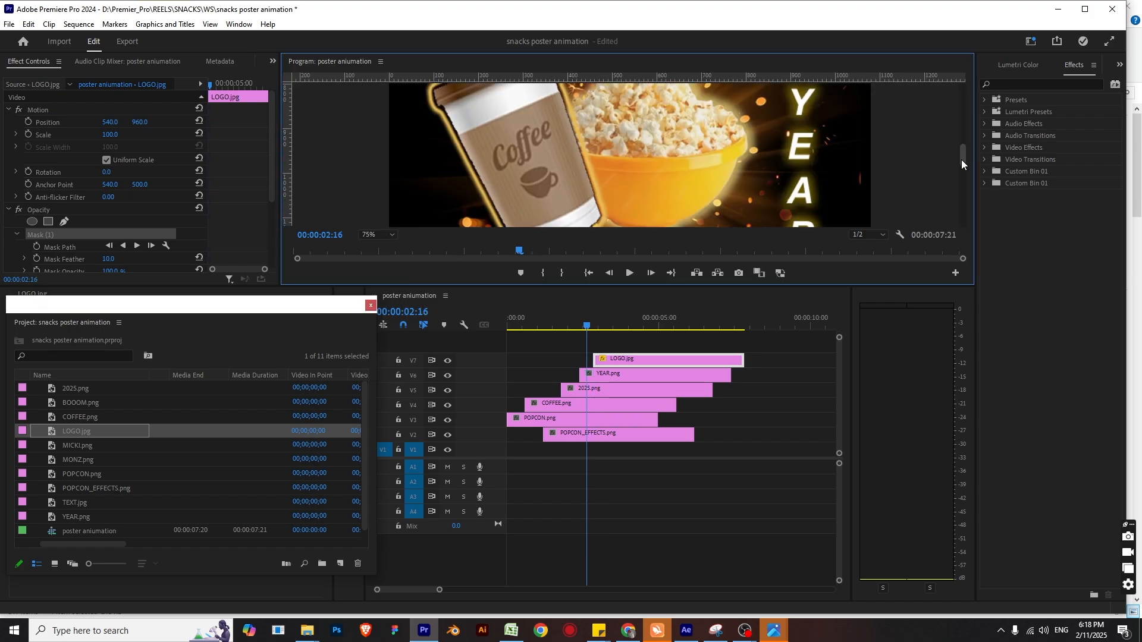
drag(963, 160, 951, 44)
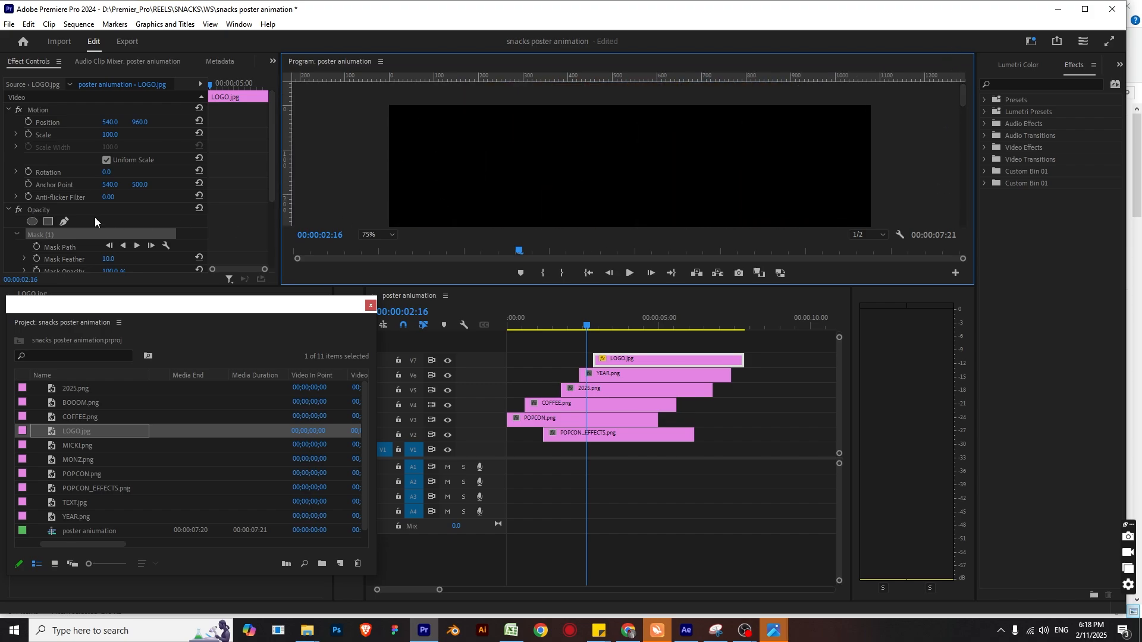
click(92, 232)
click(366, 235)
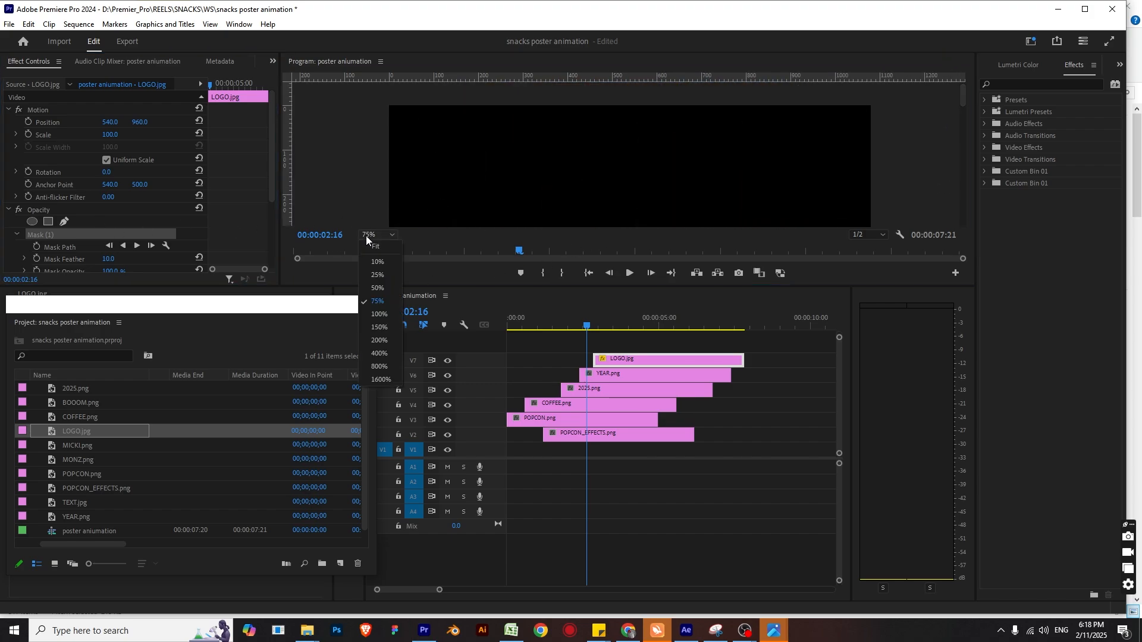
click(377, 251)
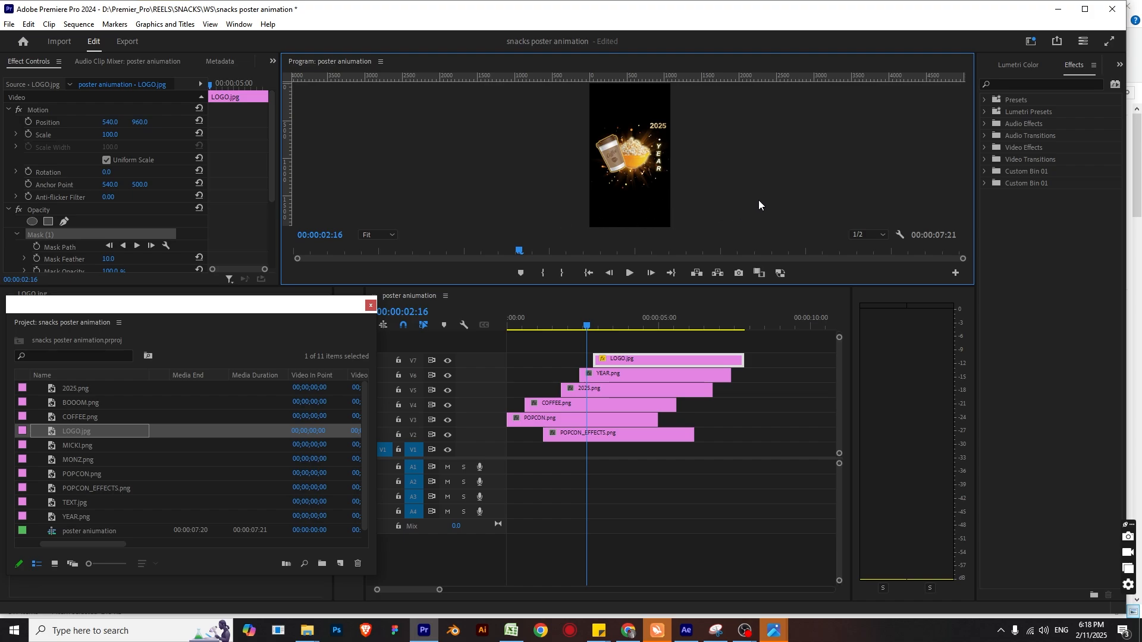
Zoom the program view to 100% at 00:00:02:22 and shorten the LOGO.jpg mask ellipse from its lower and upper ends.
click(595, 325)
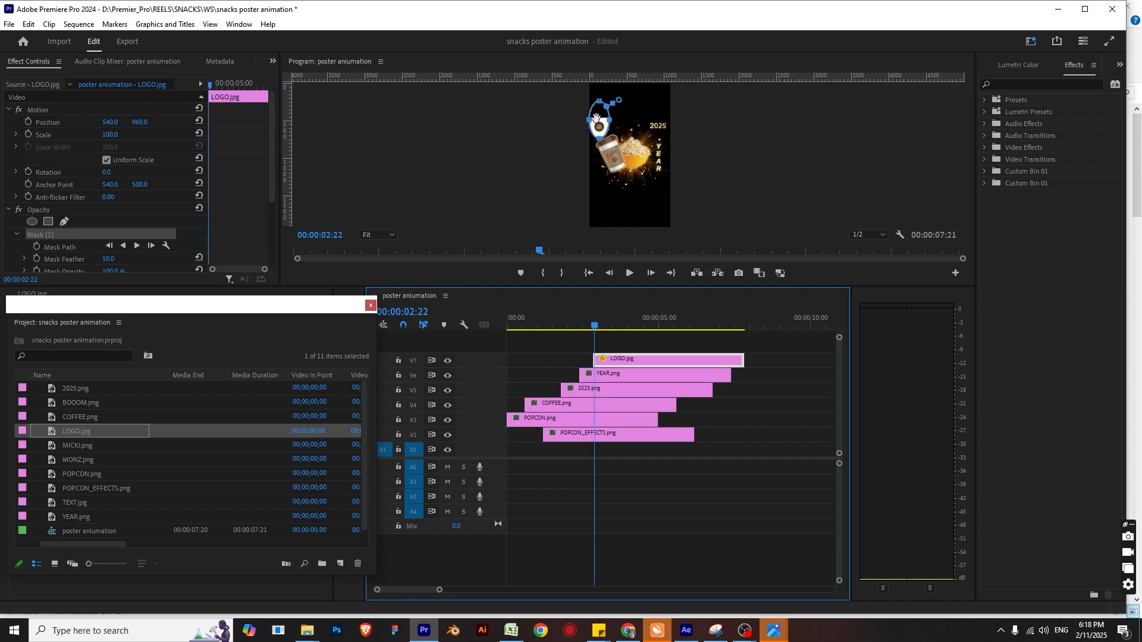
click(373, 237)
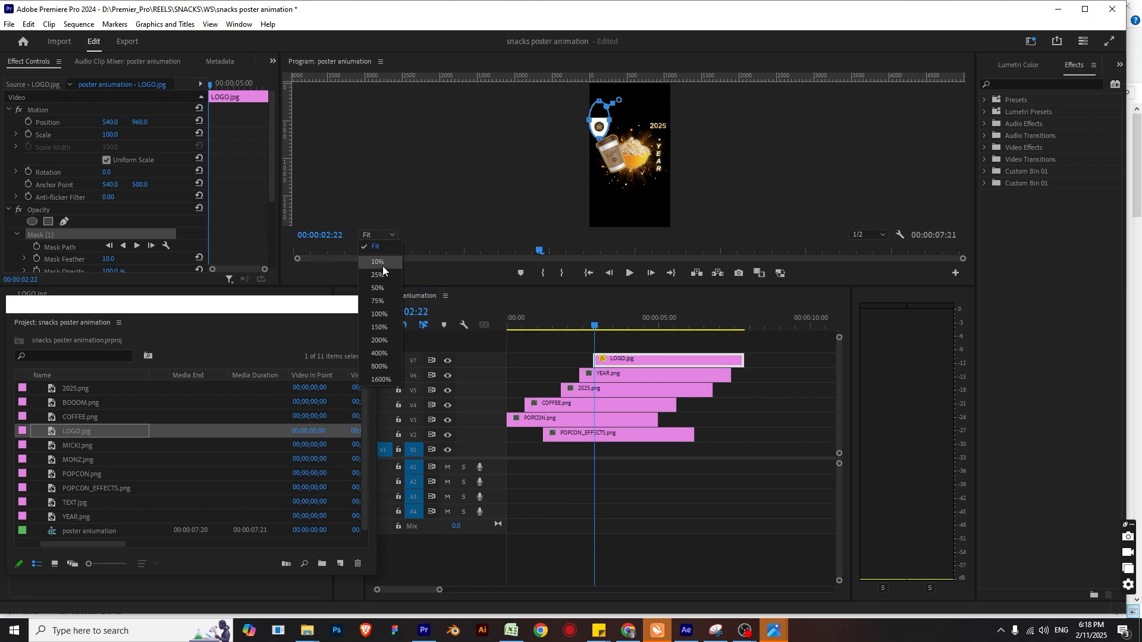
click(390, 315)
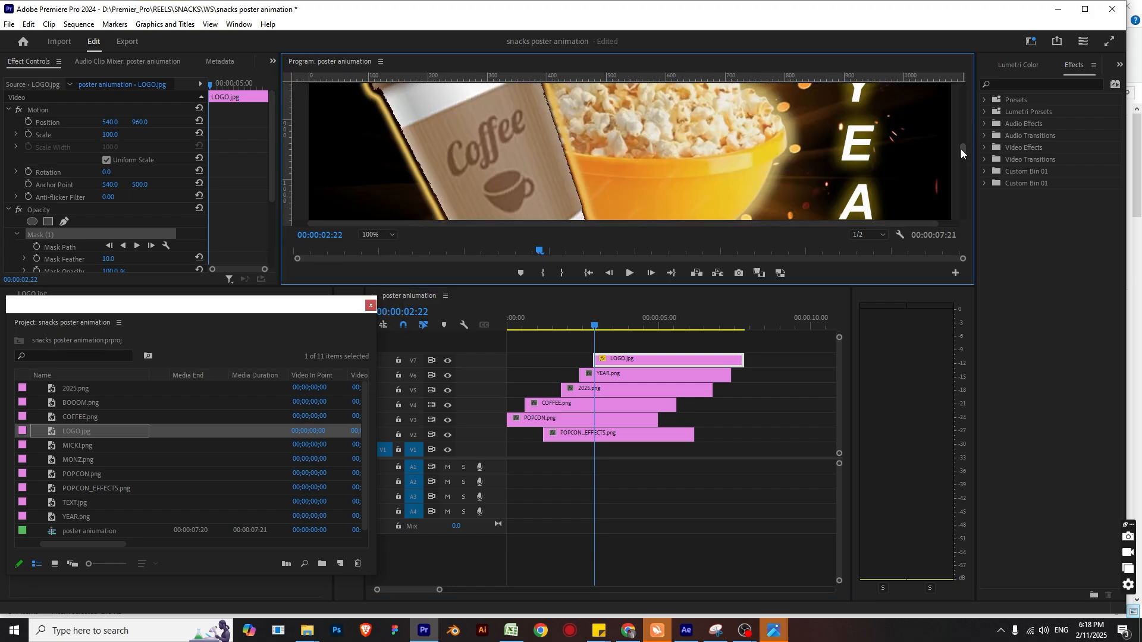
mouse_move(961, 148)
mouse_down()
mouse_move(960, 114)
mouse_move(957, 129)
mouse_up()
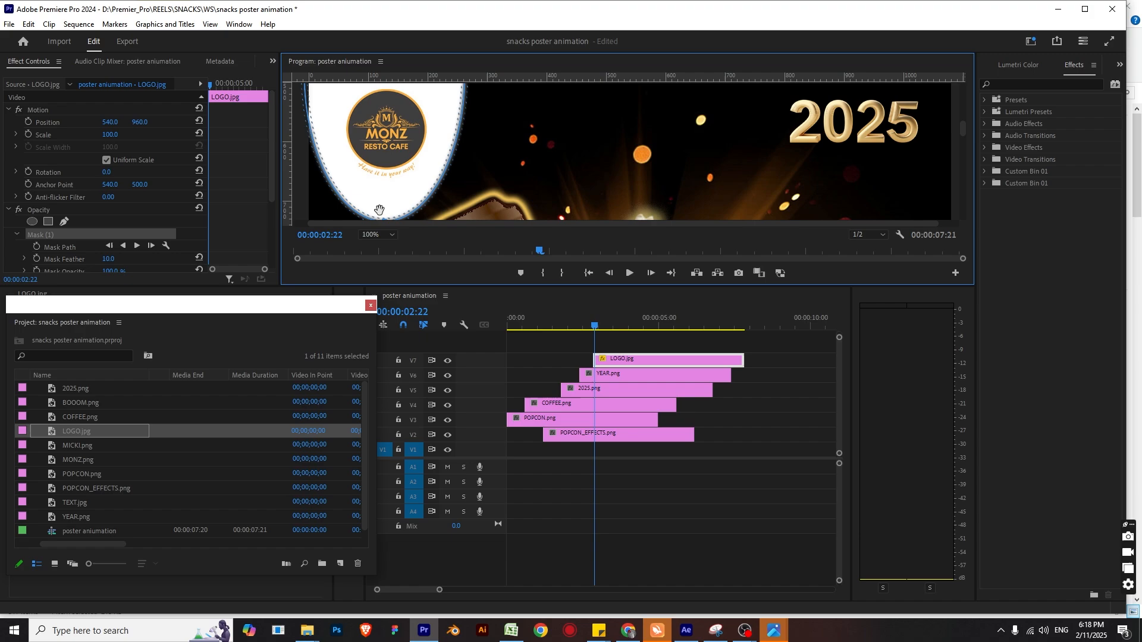
drag(387, 219, 387, 188)
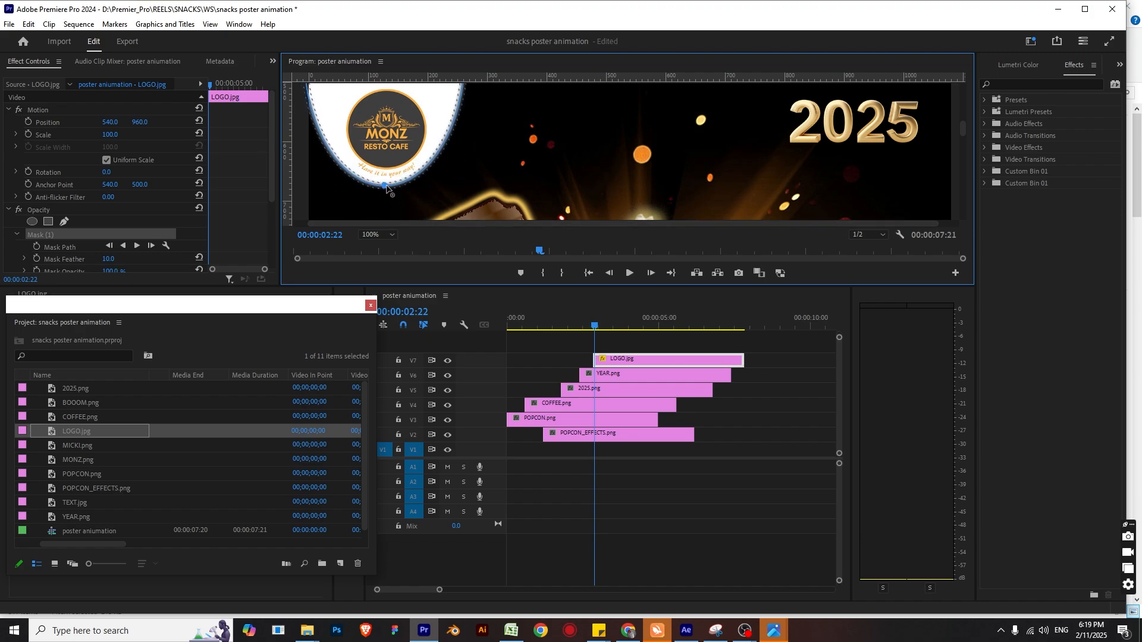
mouse_move(415, 129)
mouse_down()
mouse_move(419, 149)
mouse_move(425, 135)
mouse_up()
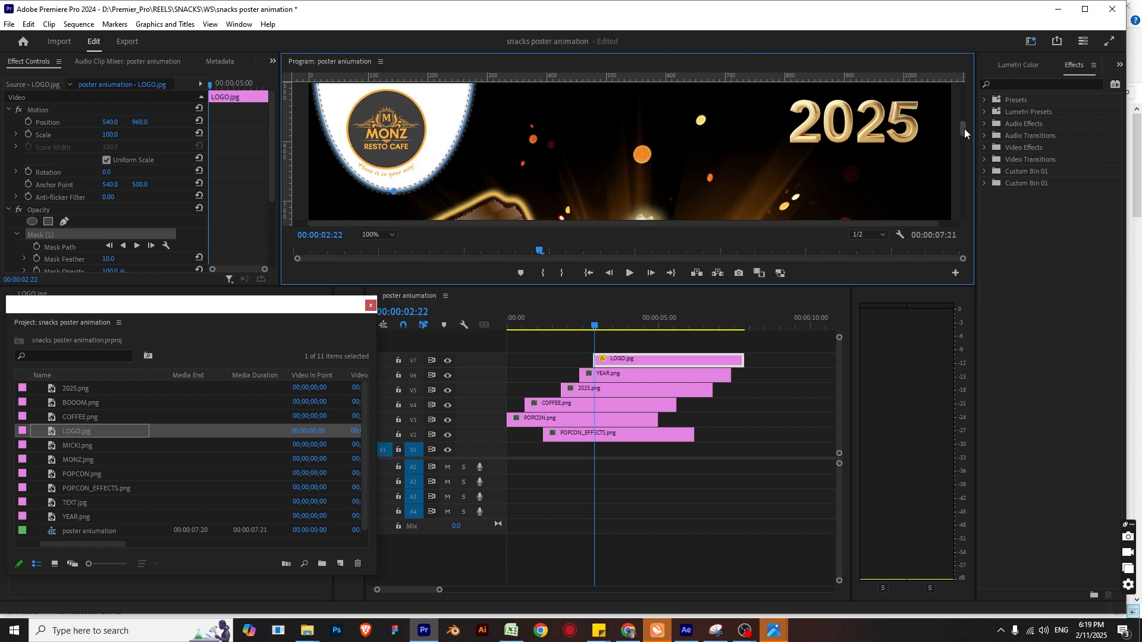
drag(964, 129, 962, 113)
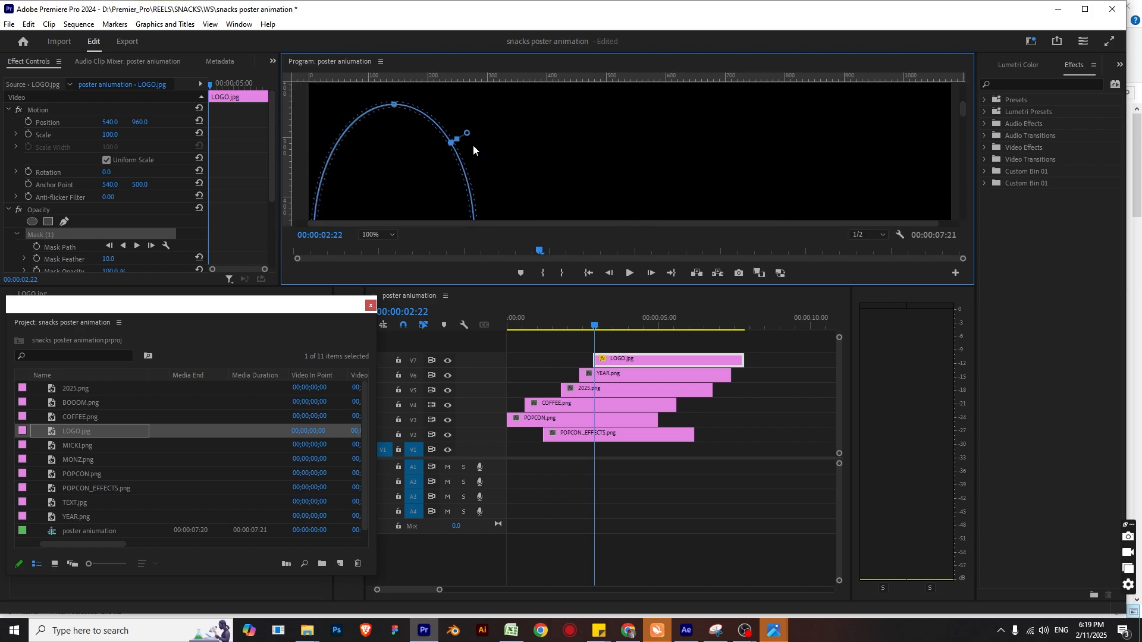
drag(534, 177, 380, 232)
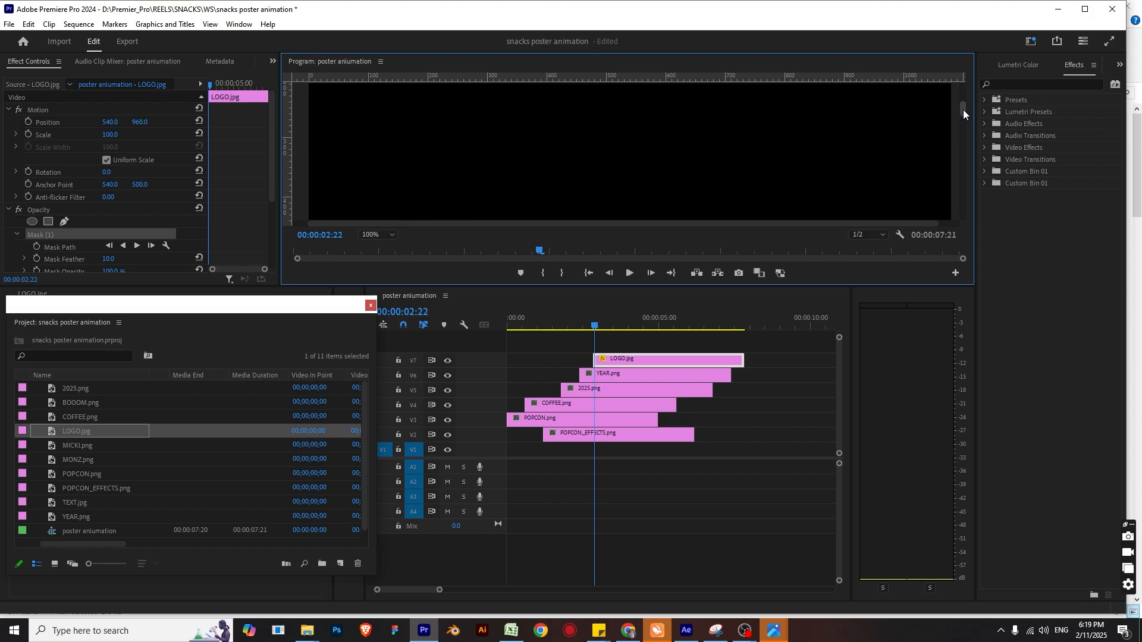
drag(963, 110, 965, 129)
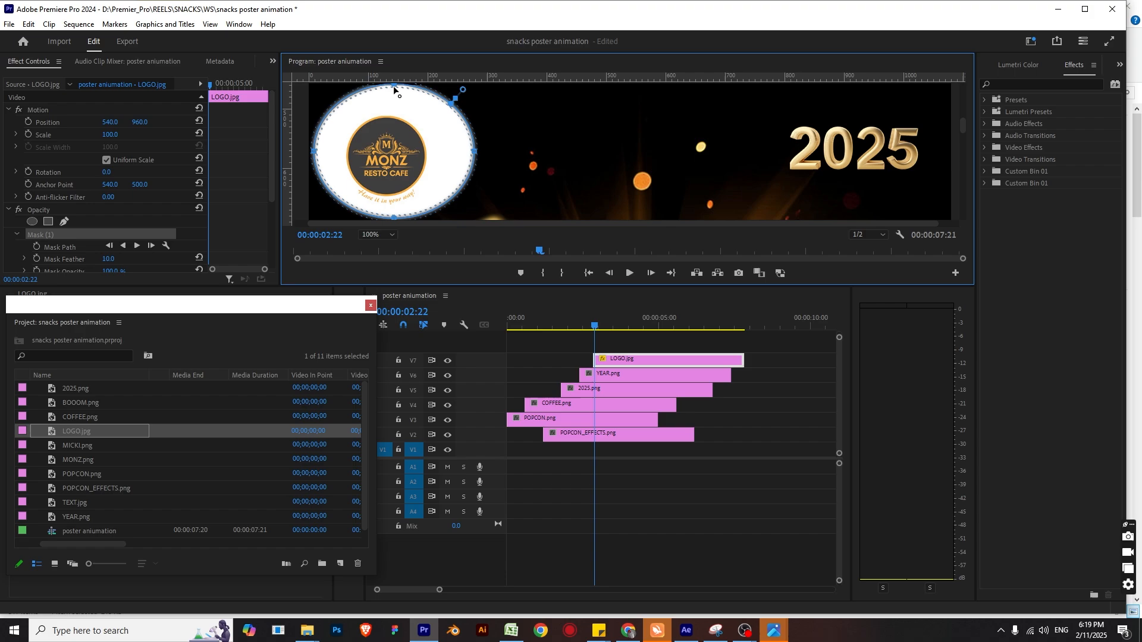
Tighten the LOGO.jpg mask to a circle around the round MONZ RESTO CAFE emblem, and return the program view to Fit.
drag(393, 86, 394, 114)
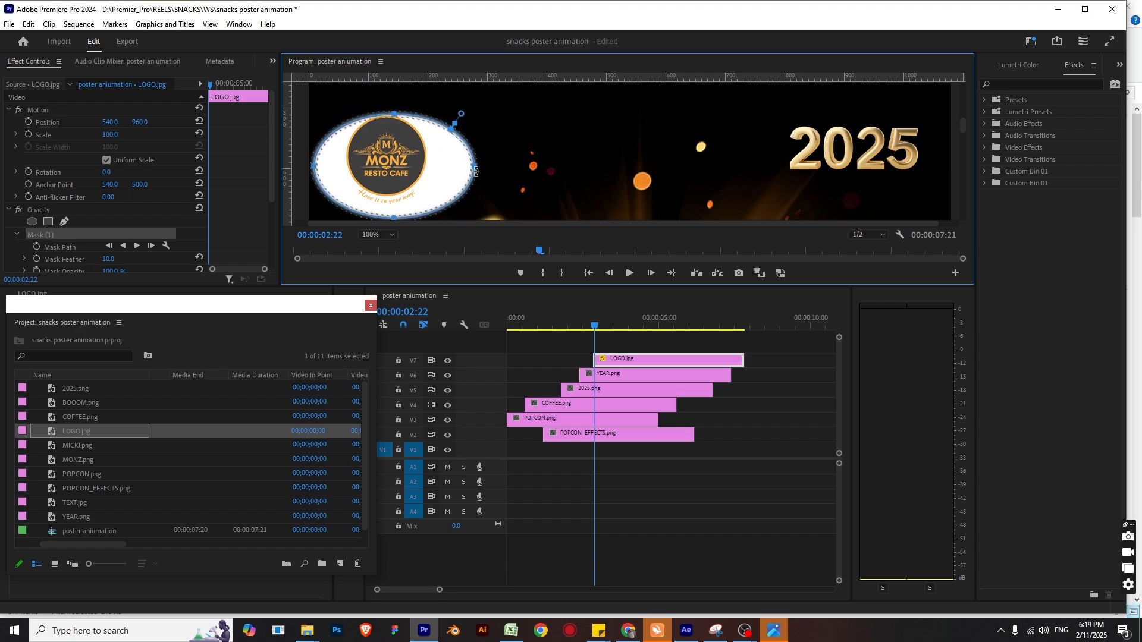
drag(474, 171, 430, 167)
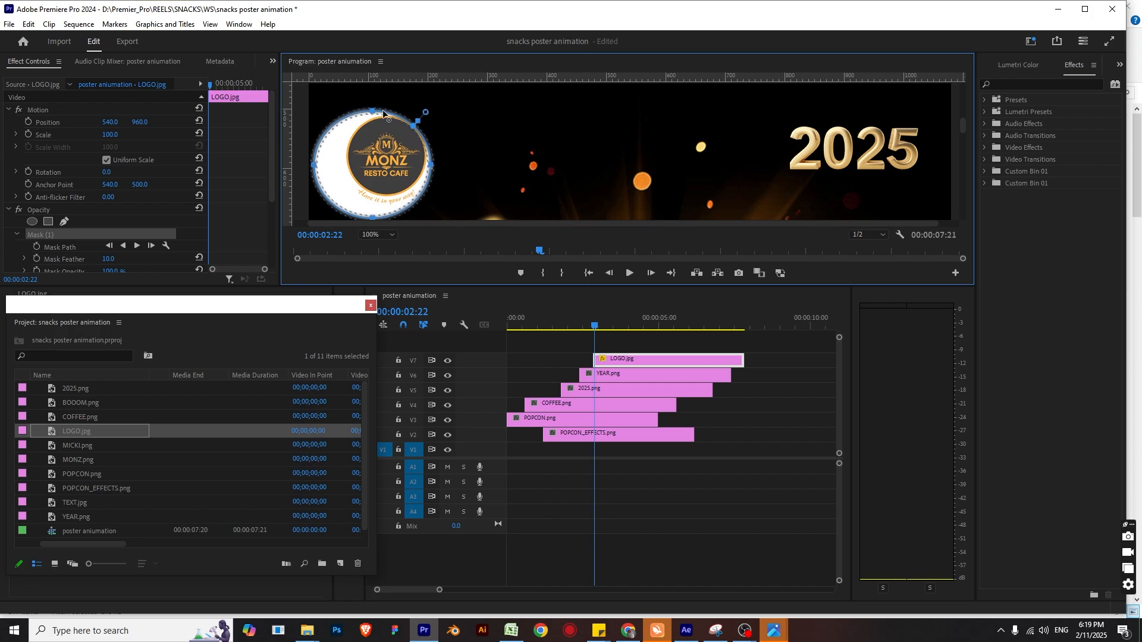
drag(373, 135, 389, 126)
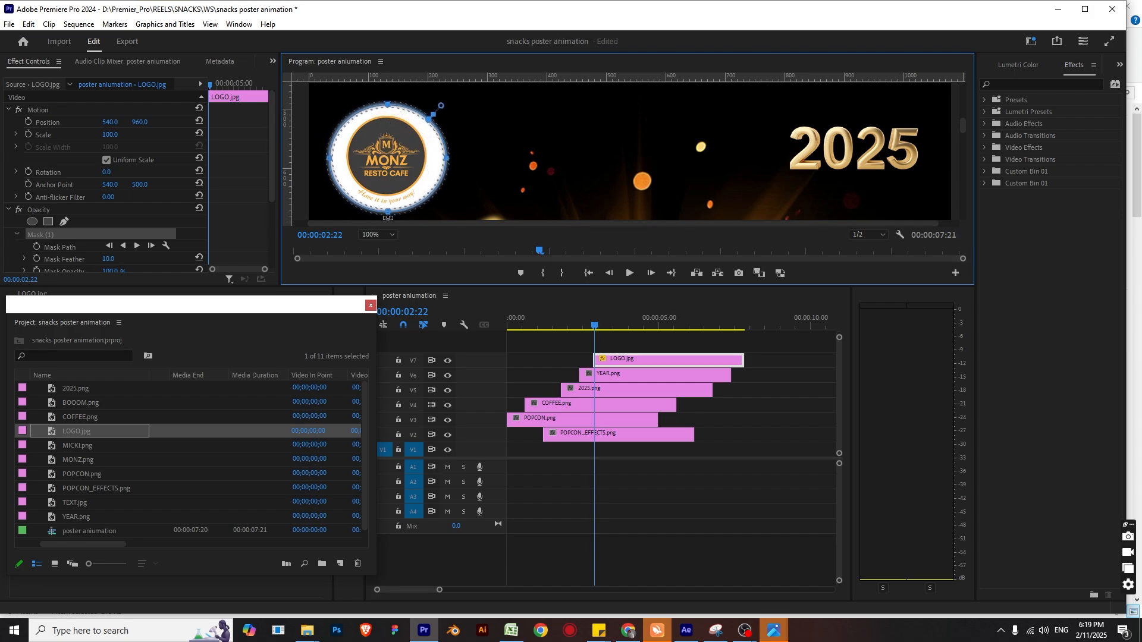
drag(388, 212, 389, 199)
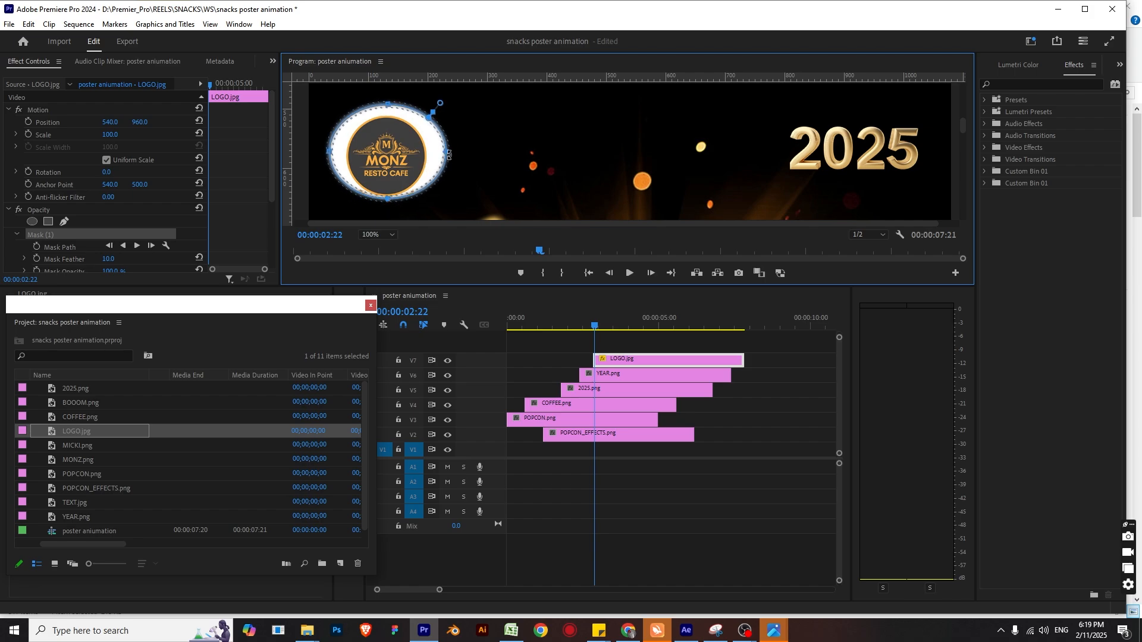
drag(448, 156, 433, 156)
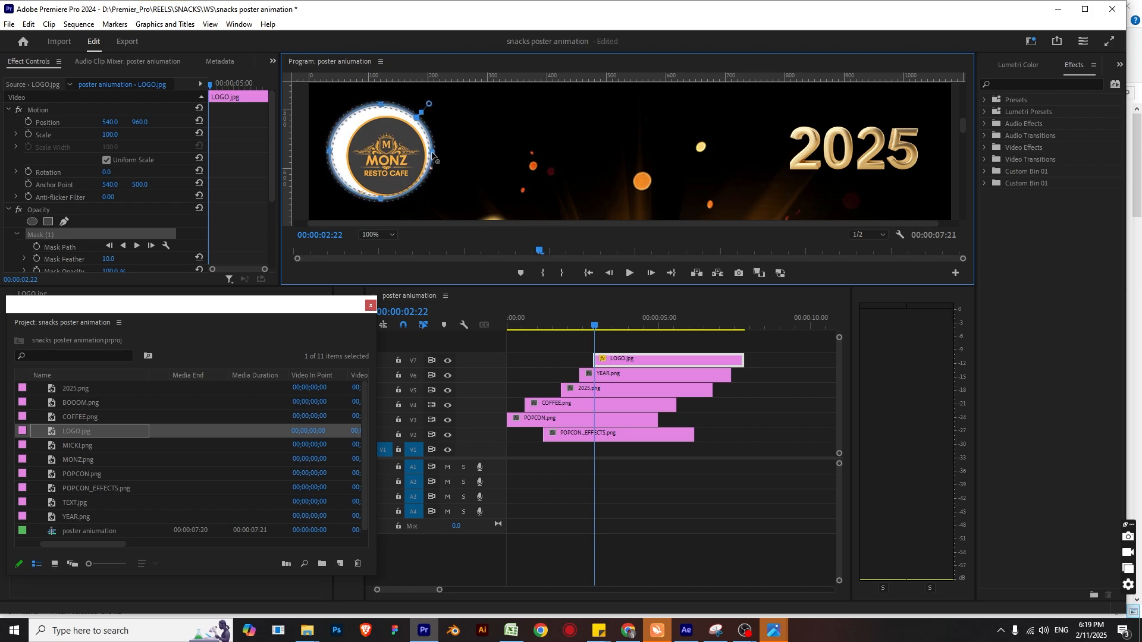
drag(330, 152, 343, 156)
drag(389, 105, 383, 113)
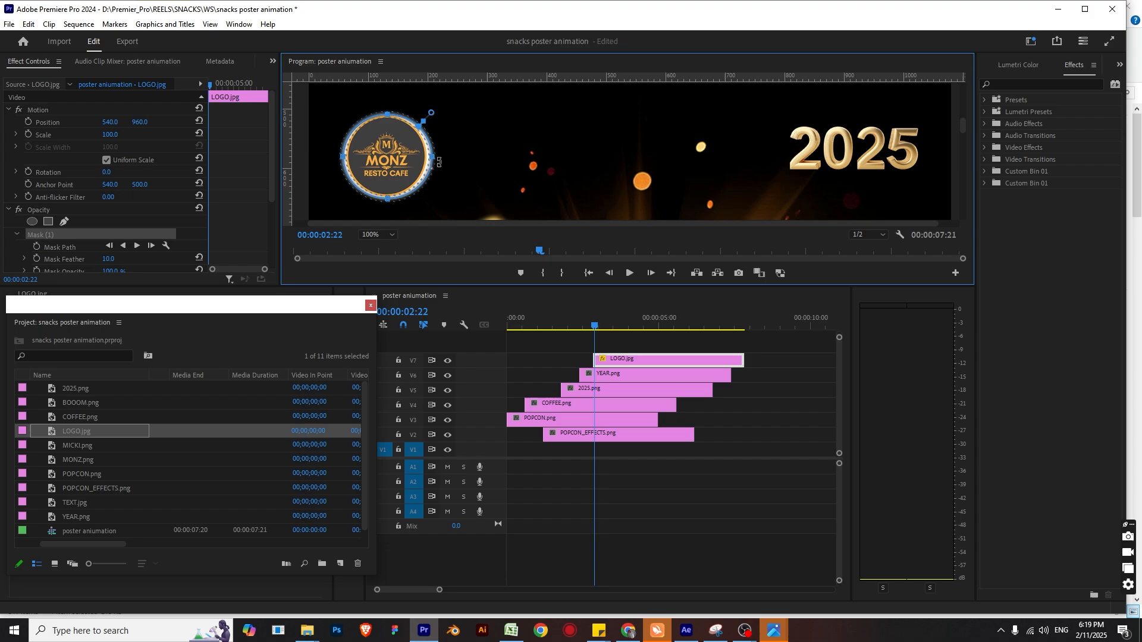
drag(433, 157, 428, 157)
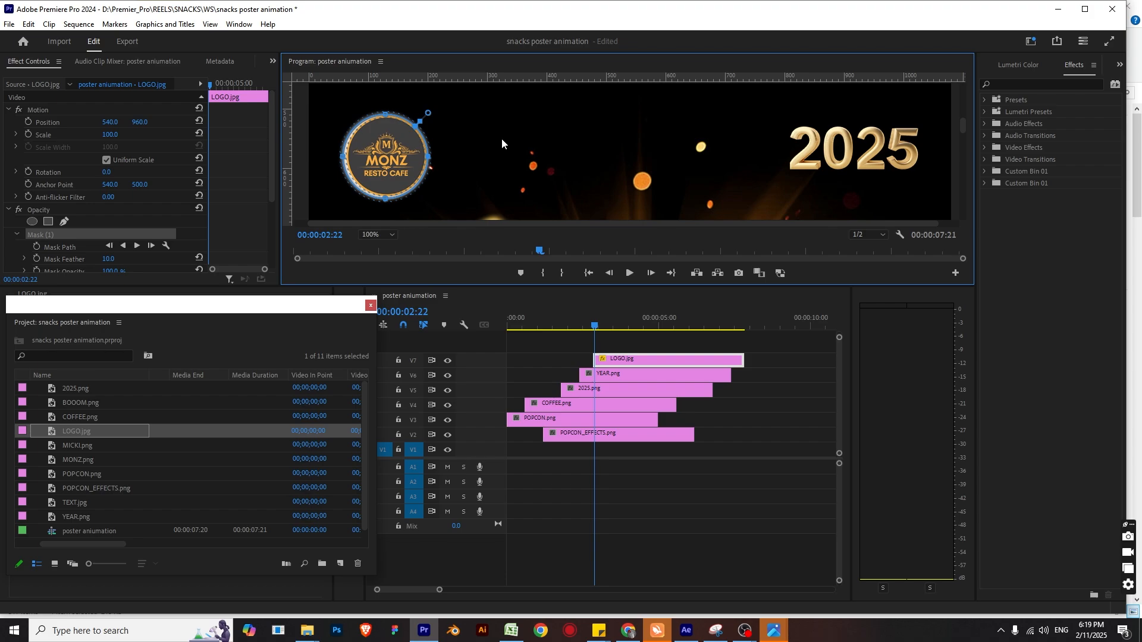
click(380, 237)
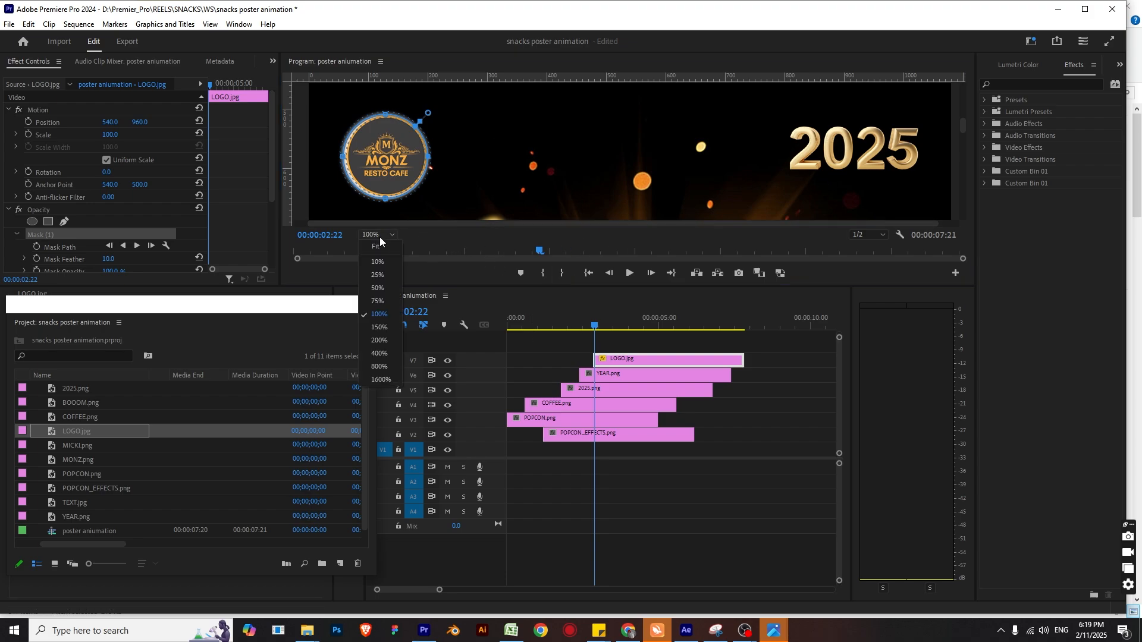
click(384, 245)
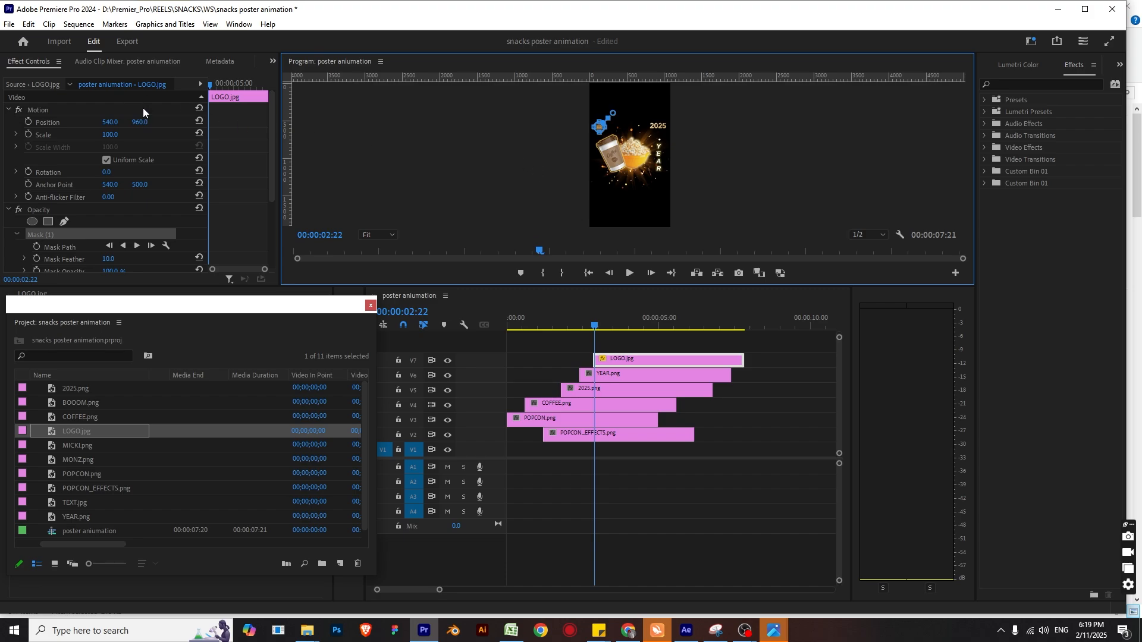
Move the floating Project panel away from the timeline tools and deselect the LOGO.jpg clip.
drag(333, 308, 217, 320)
click(431, 162)
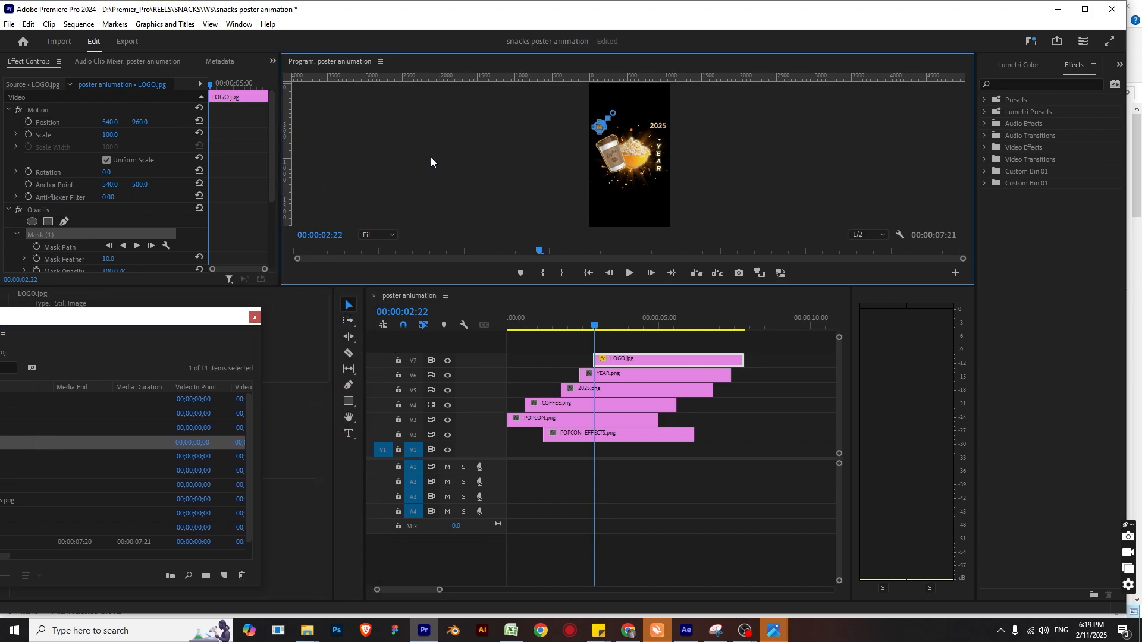
click(244, 234)
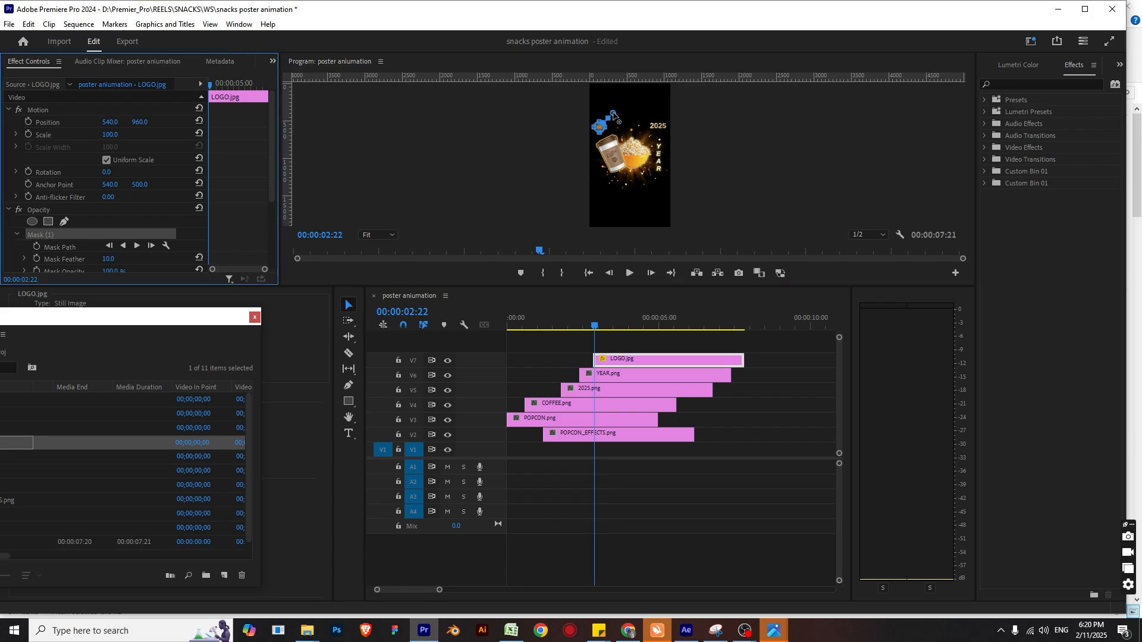
click(763, 429)
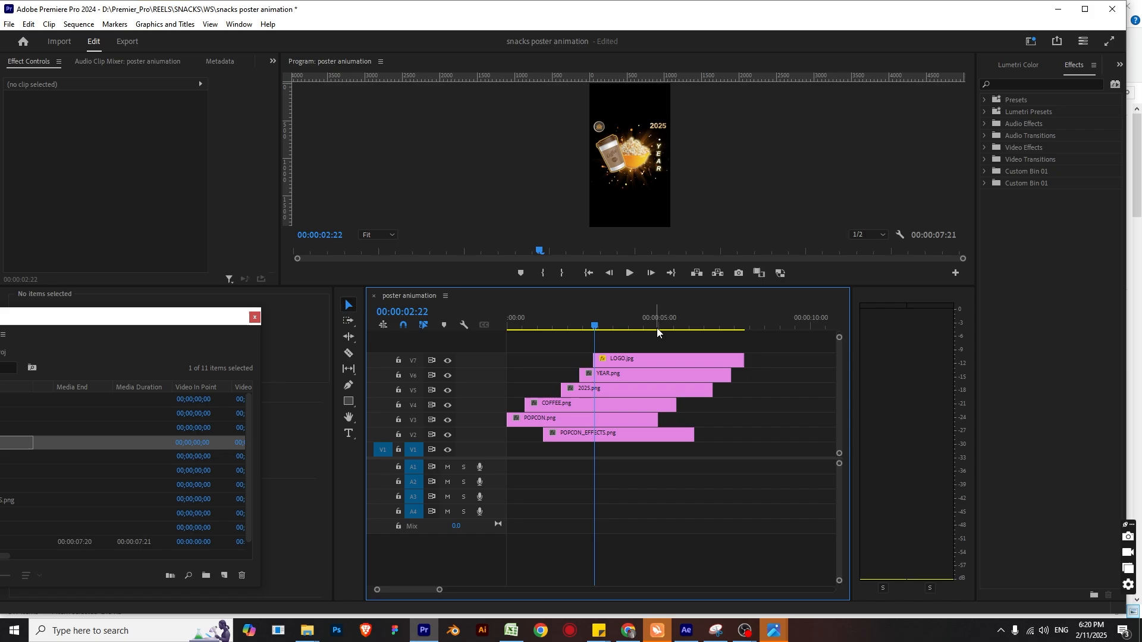
Play the sequence from the beginning to check the staggered layers and masked logo, and return to 00:00:00:00.
drag(542, 325, 394, 208)
key(space)
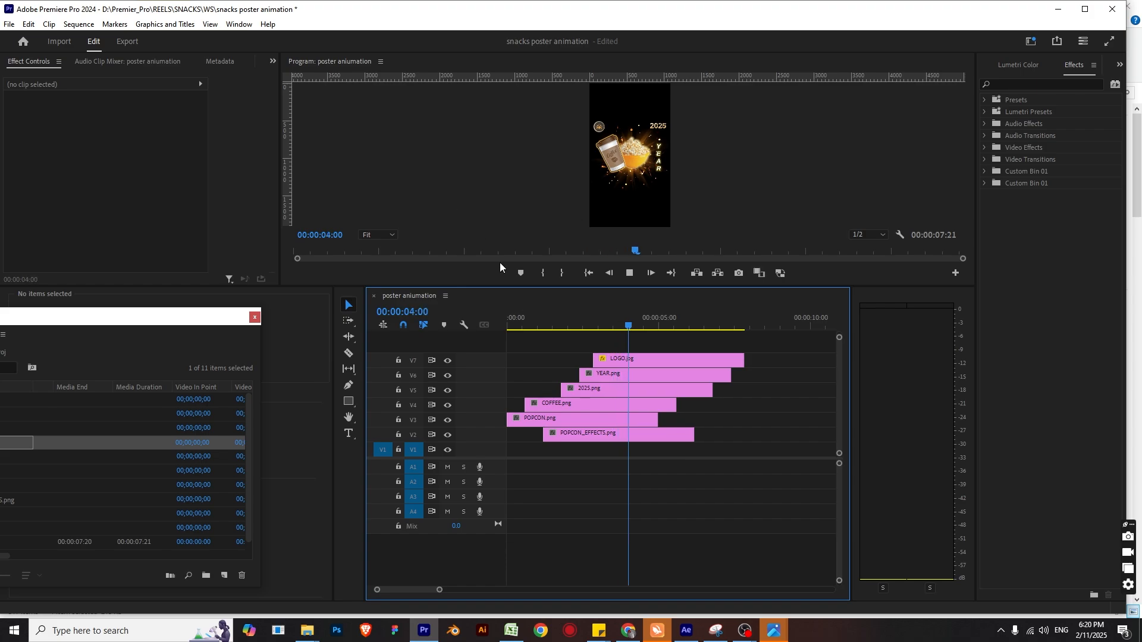
drag(565, 327, 413, 316)
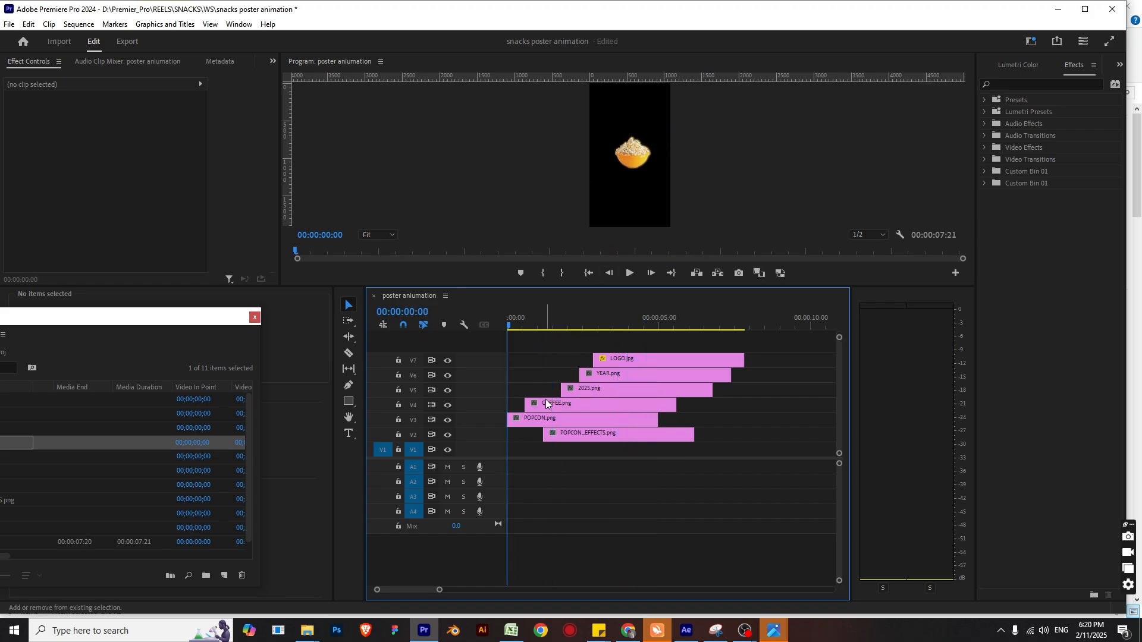
Add Position keyframes of 540.0, 960.0 to the POPCON.png clip at 00:00:00:00 and 00:00:00:15.
click(552, 419)
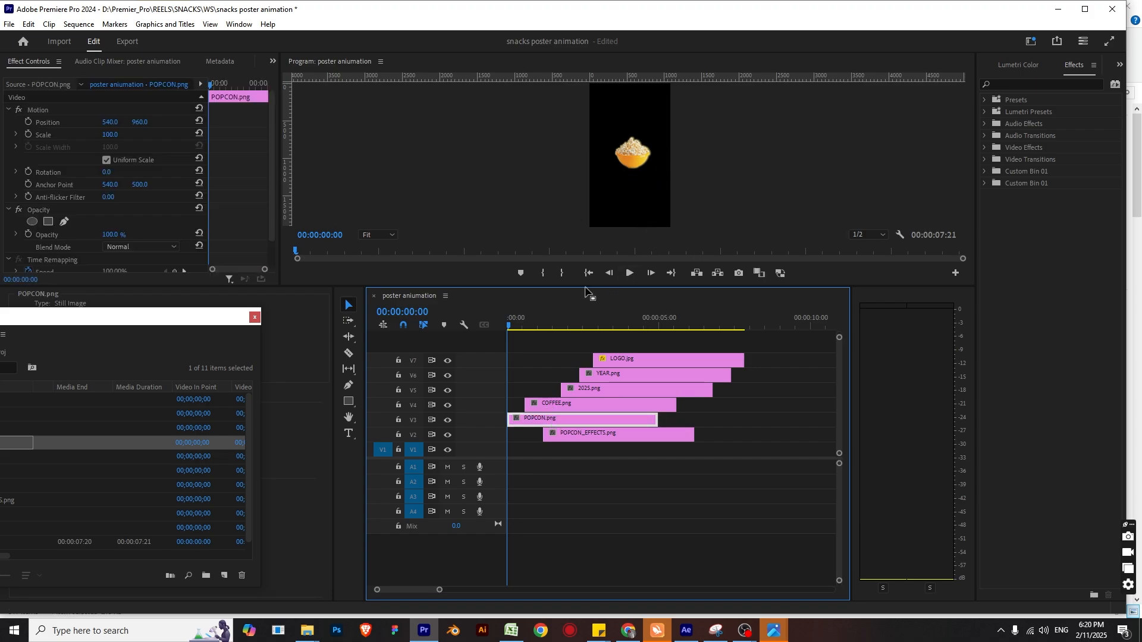
click(27, 122)
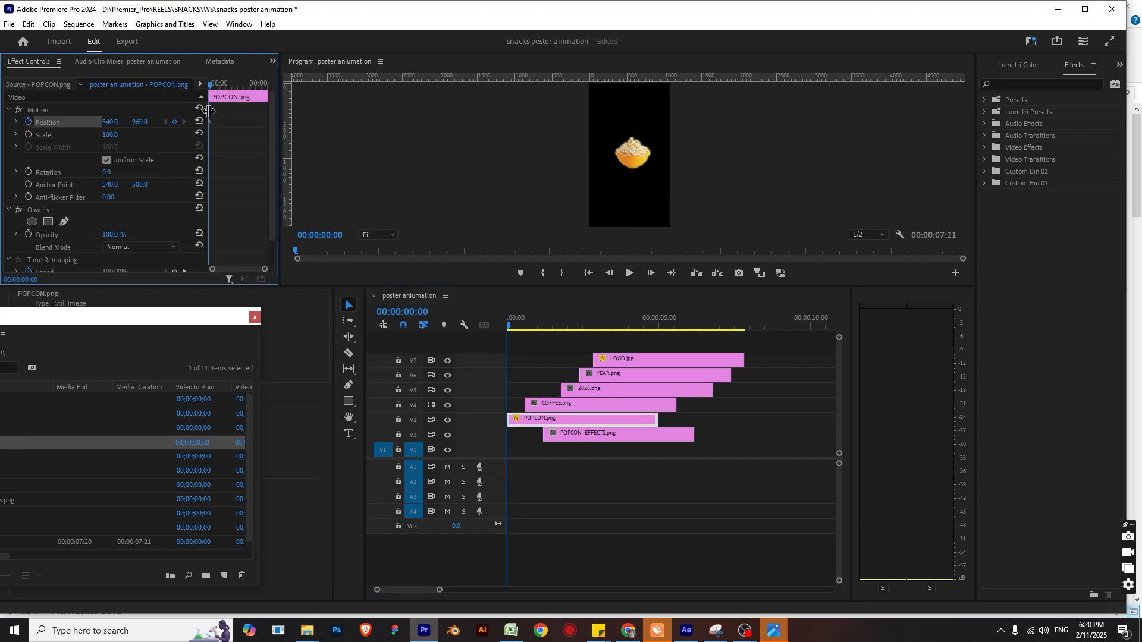
key(shift+Right)
key(shift+Right)
key(shift+Right)
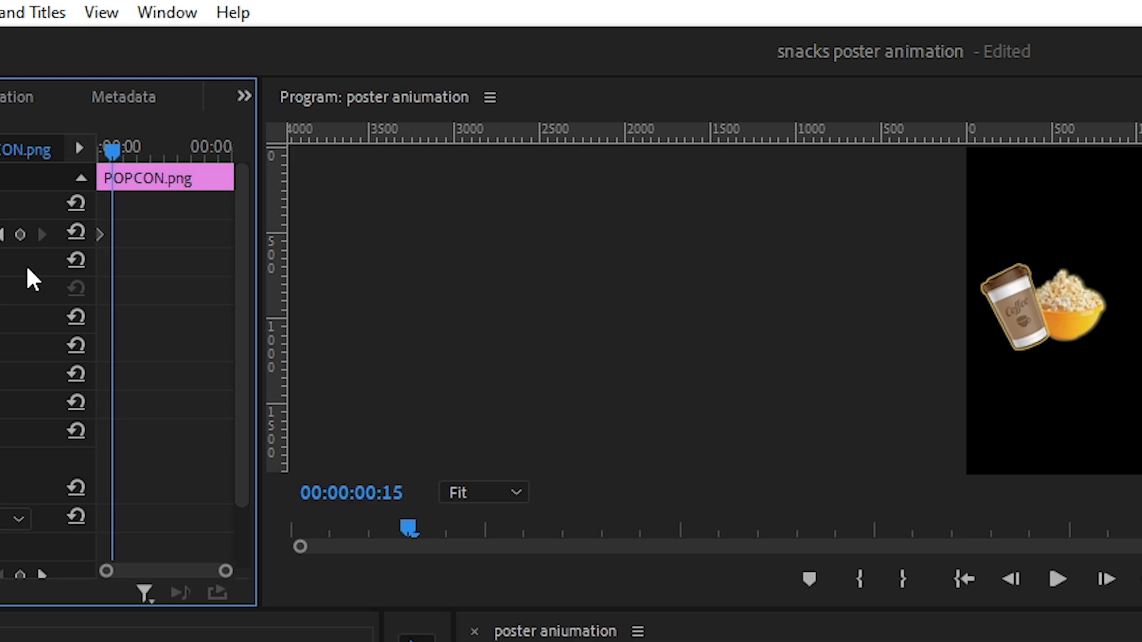
click(34, 240)
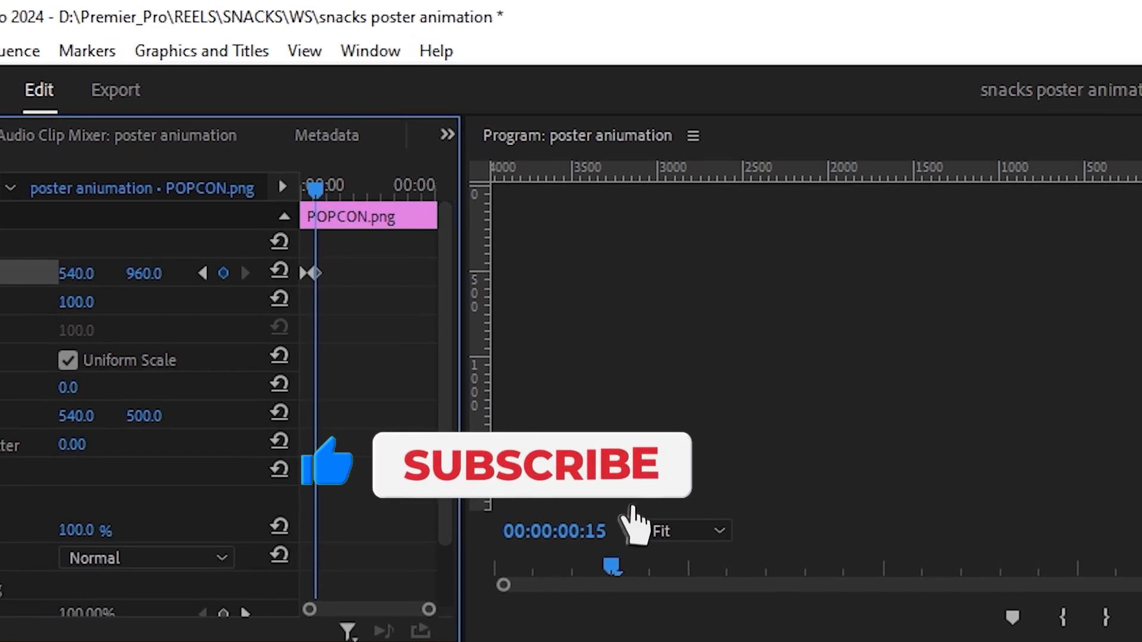
Set POPCON.png's vertical position to 2207.0 at the 00:00:00:00 keyframe and play back the slide-up from the start.
key(shift+Left)
key(shift+Left)
key(shift+Left)
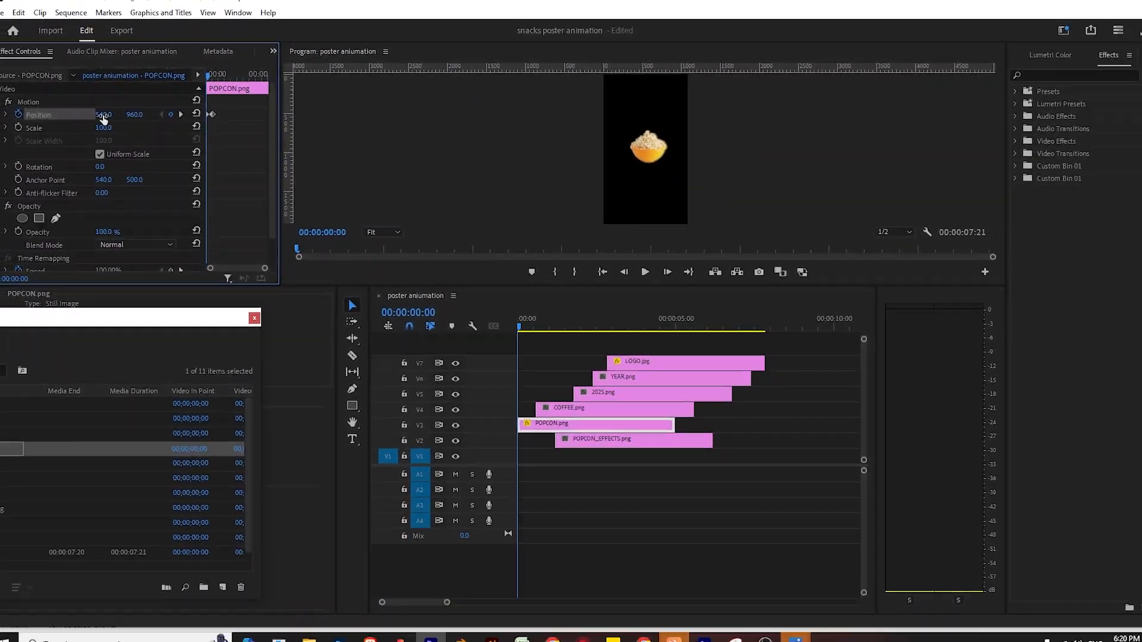
drag(129, 114, 863, 115)
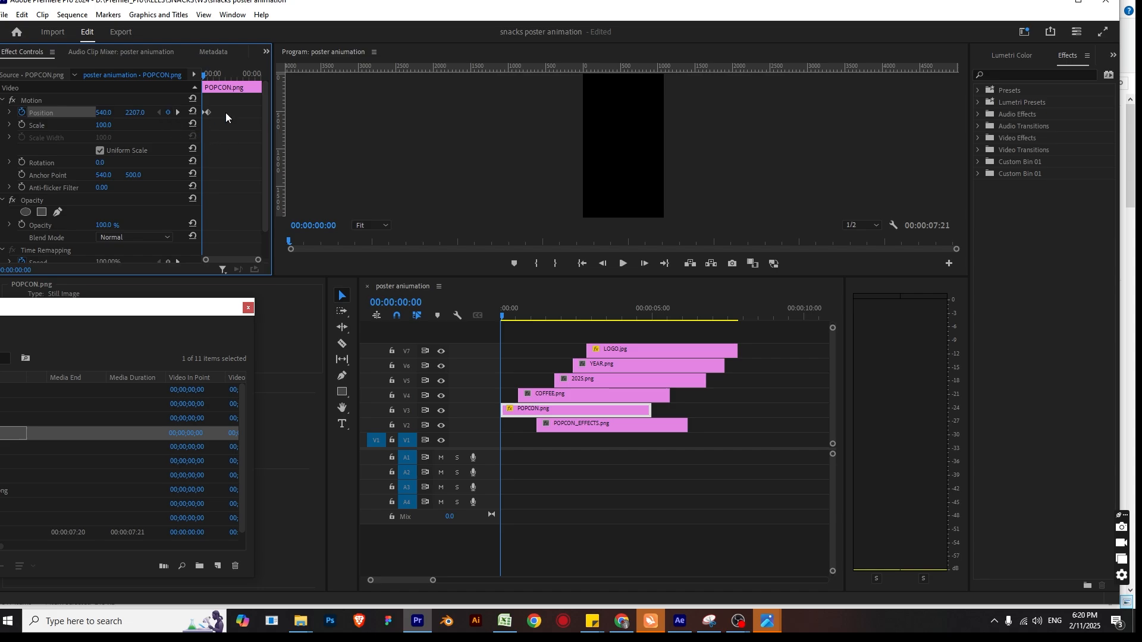
key(space)
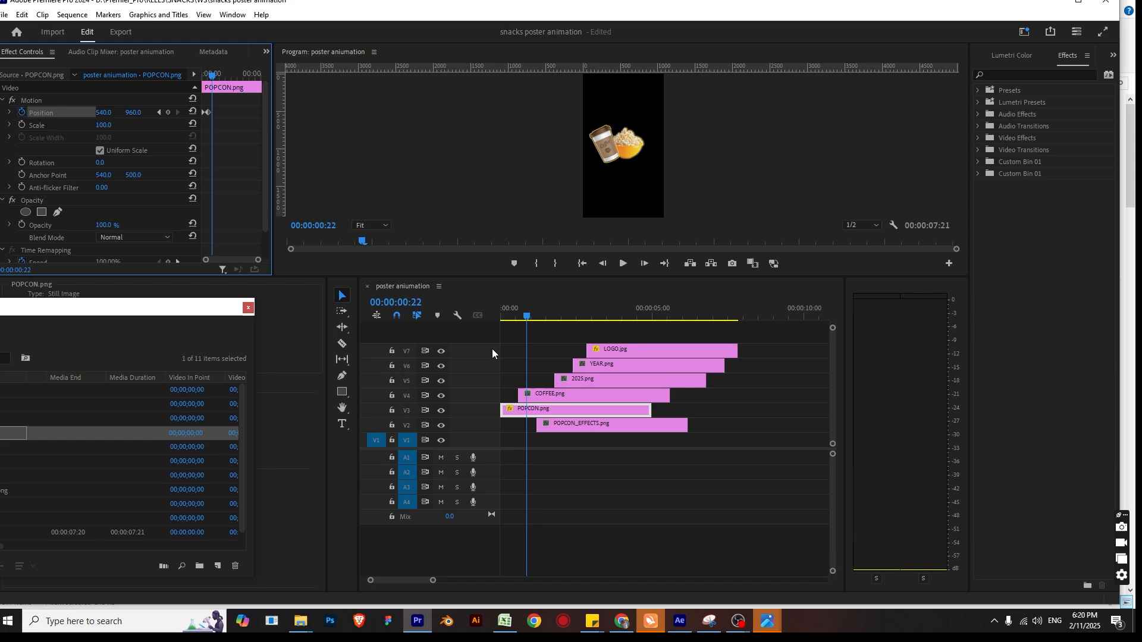
drag(530, 316, 501, 317)
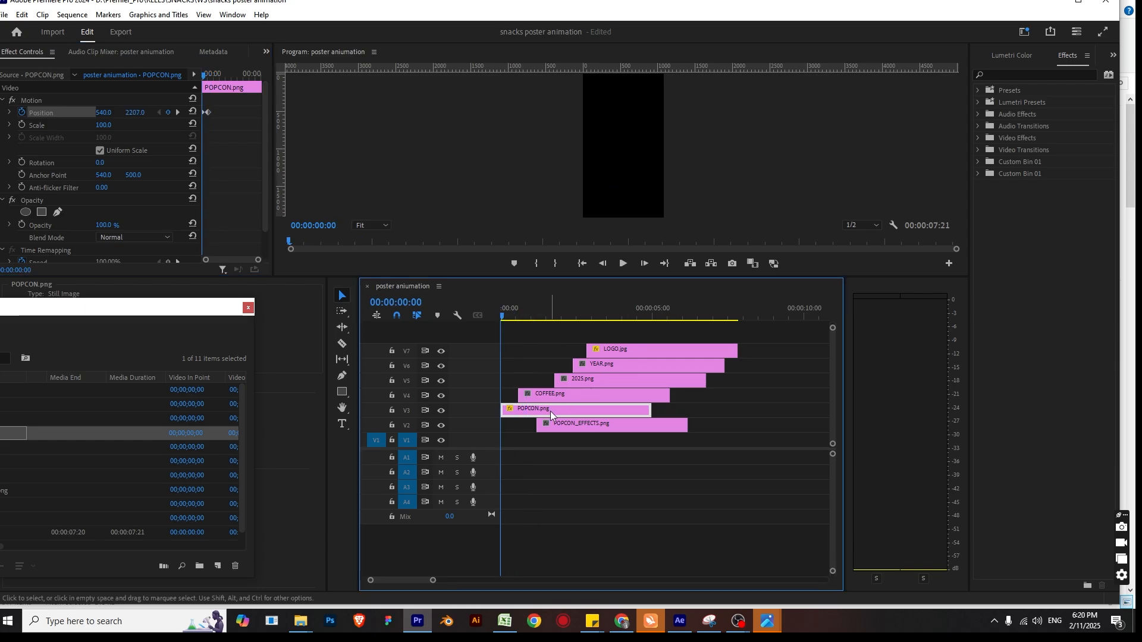
Move COFFEE.png to start at 00:00:00:00 and add Position keyframes of 540.0, 960.0 at 00:00:00:00 and 00:00:00:15.
drag(554, 396, 541, 396)
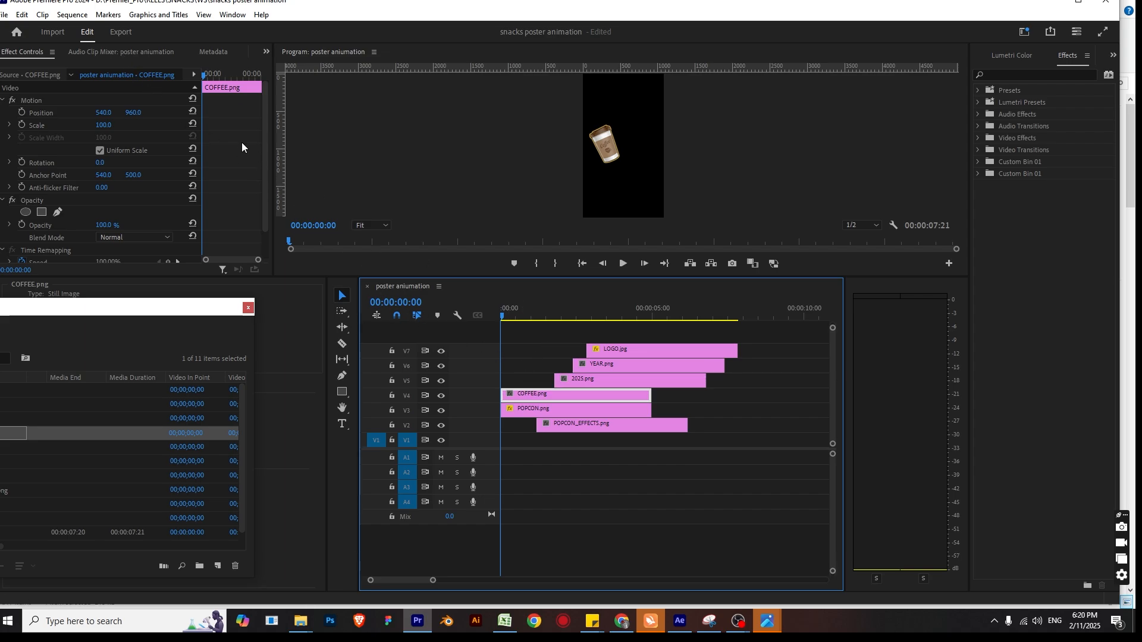
click(21, 112)
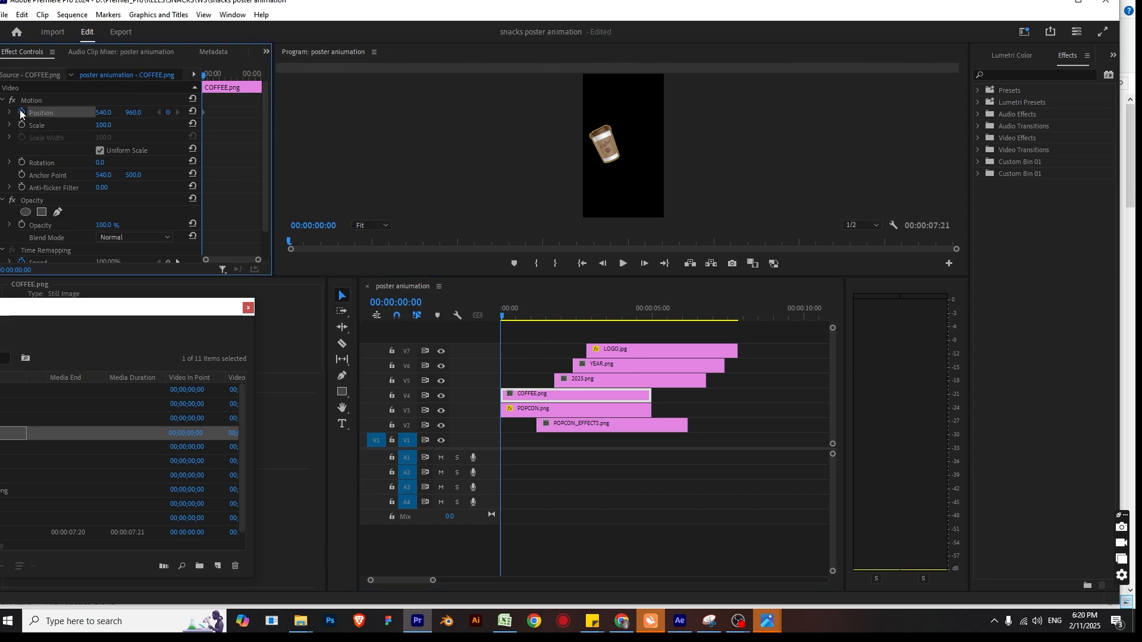
key(shift+Right)
key(shift+Right)
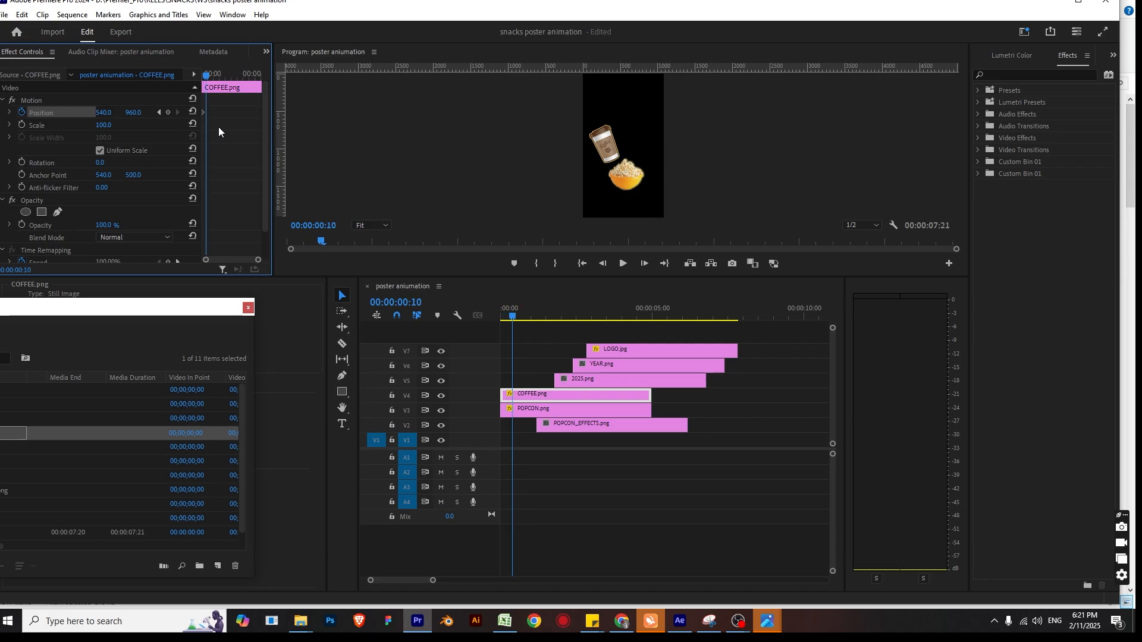
key(shift+Right)
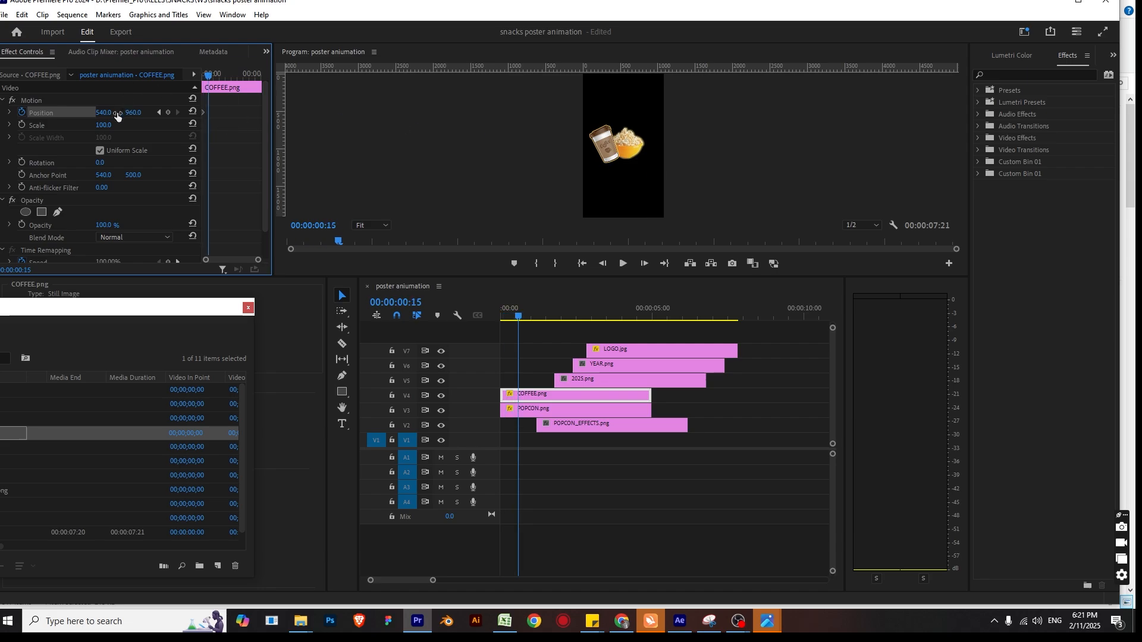
click(168, 112)
Set COFFEE.png's horizontal position to -69.0 at the 00:00:00:00 keyframe.
key(Left)
key(Left)
key(Left)
key(Left)
key(Left)
key(Left)
key(Left)
key(Left)
key(Left)
key(Left)
key(Left)
key(Left)
key(Left)
key(Left)
key(Left)
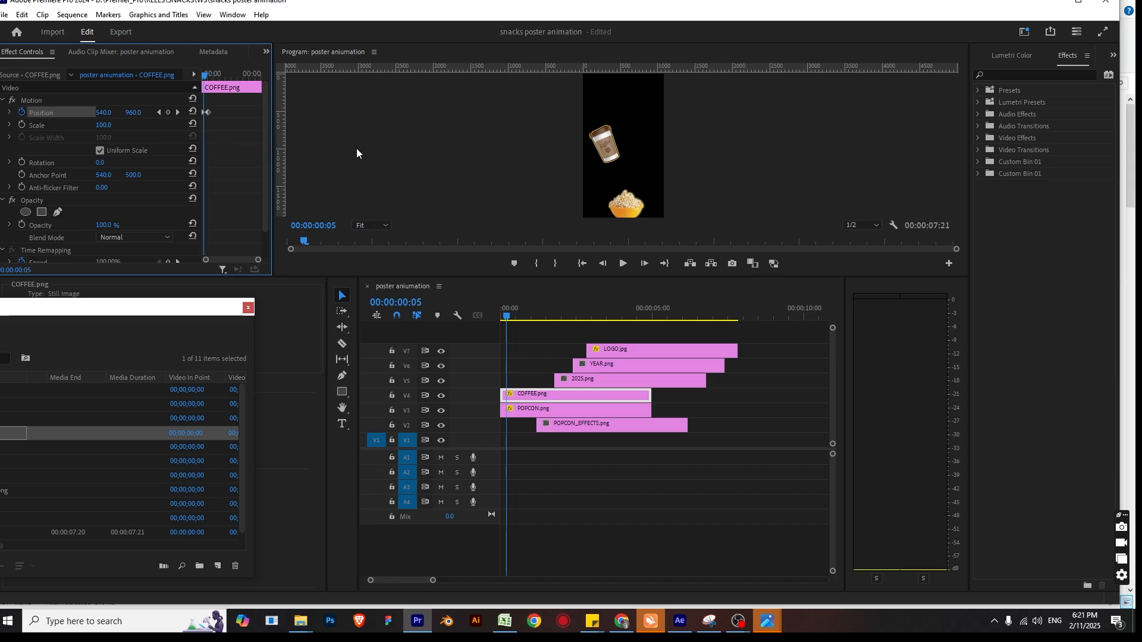
drag(100, 118, 6, 118)
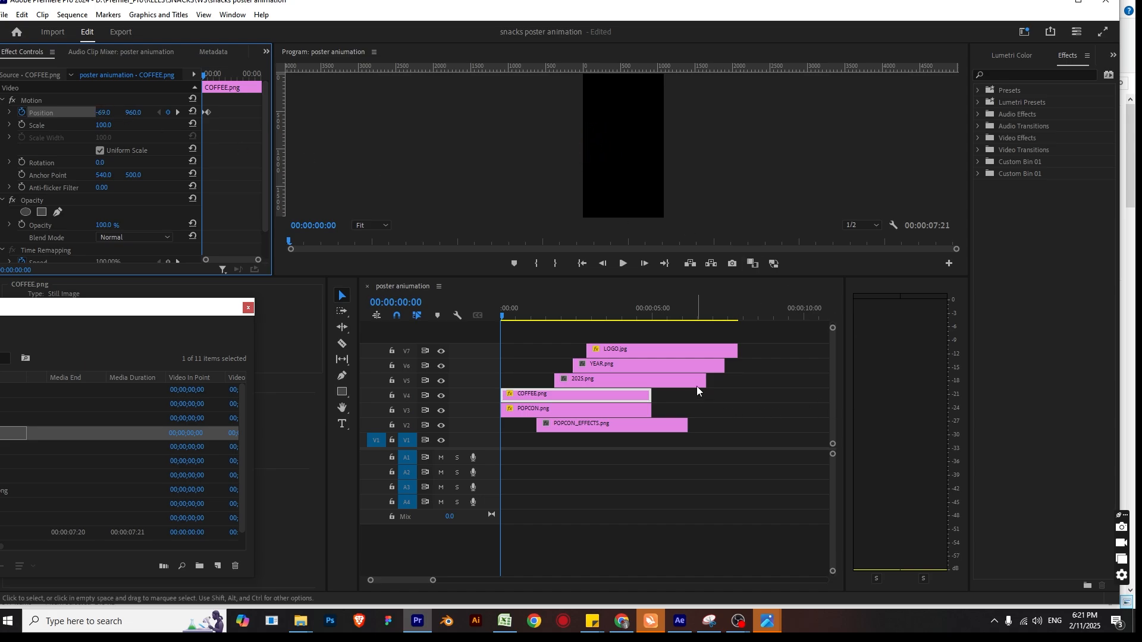
Play the sequence from the start twice to check the coffee cup sliding in beside the popcorn.
key(space)
key(space)
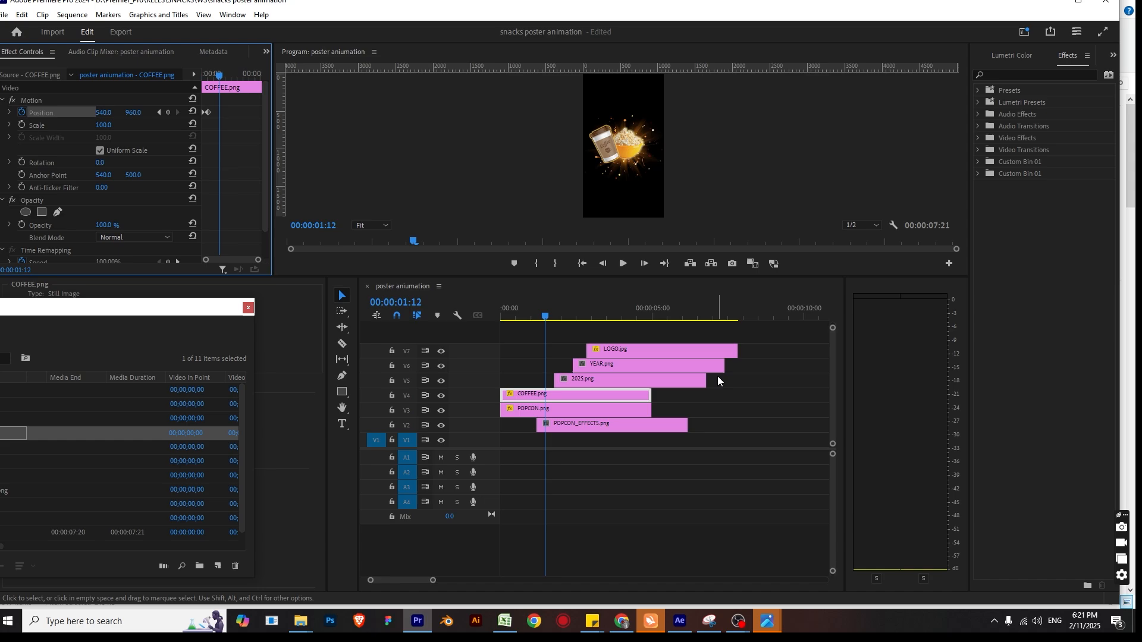
drag(552, 310, 372, 292)
key(space)
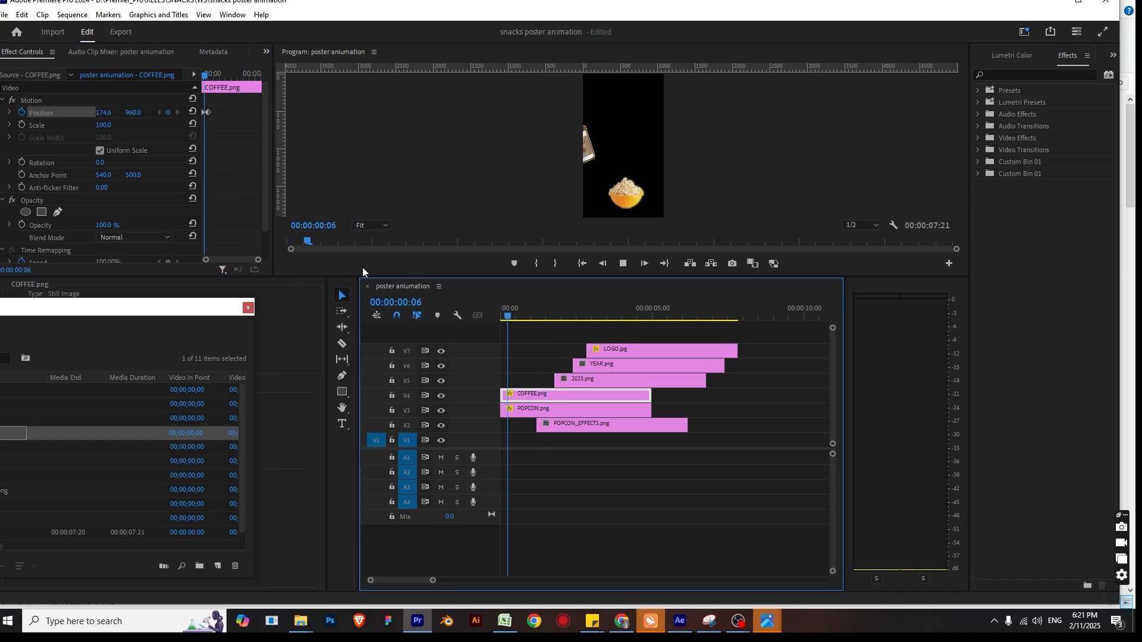
key(space)
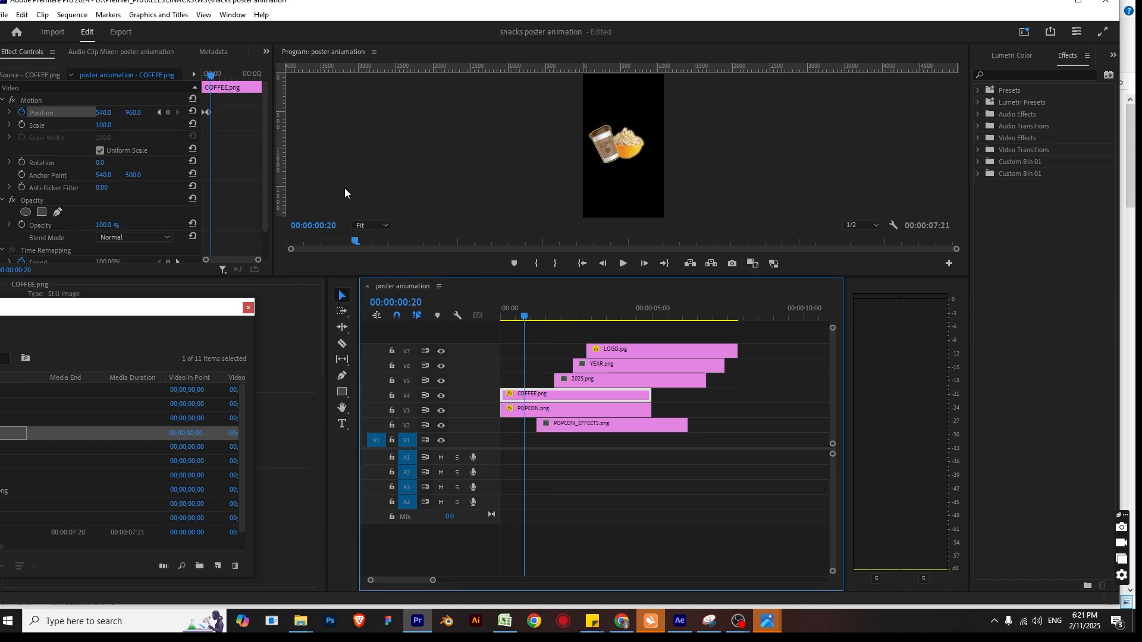
At 00:00:01:00, keyframe the horizontal position of COFFEE.png to 490.0 and of POPCON.png to 599.0.
key(Left)
key(Left)
key(Left)
key(Left)
key(Left)
key(Left)
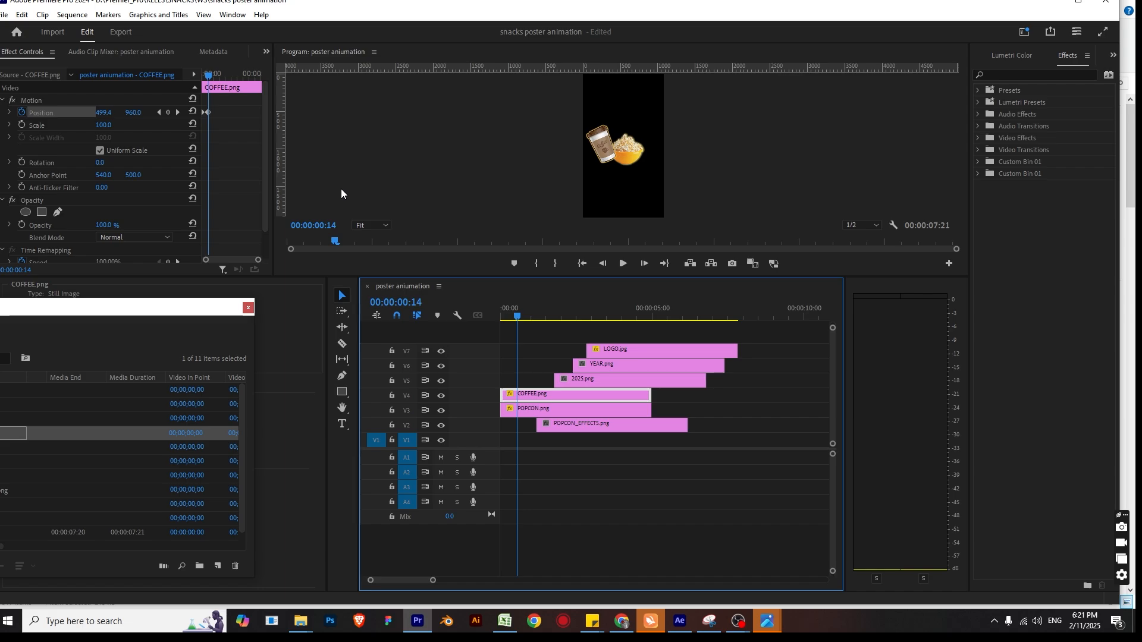
key(Right)
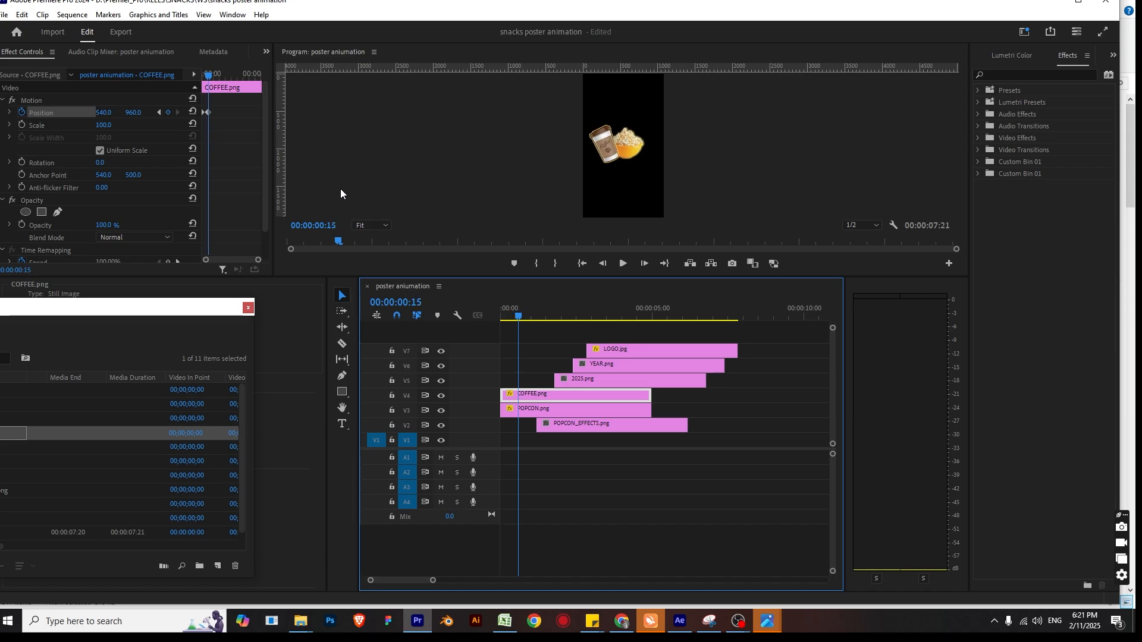
key(shift+Right)
key(shift+Right)
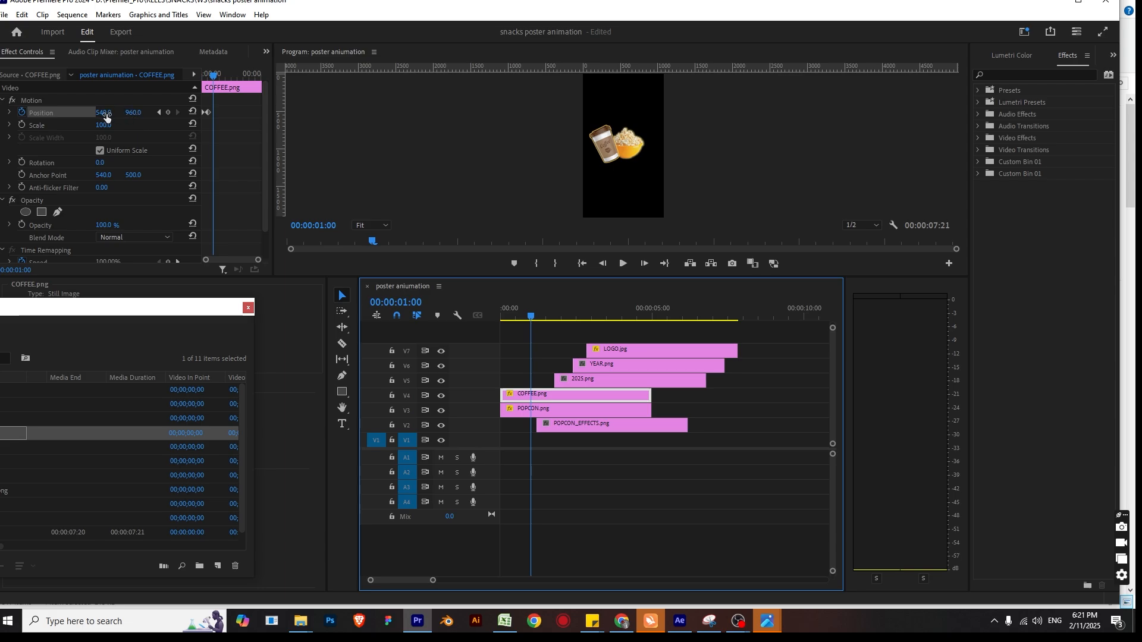
drag(106, 118, 76, 117)
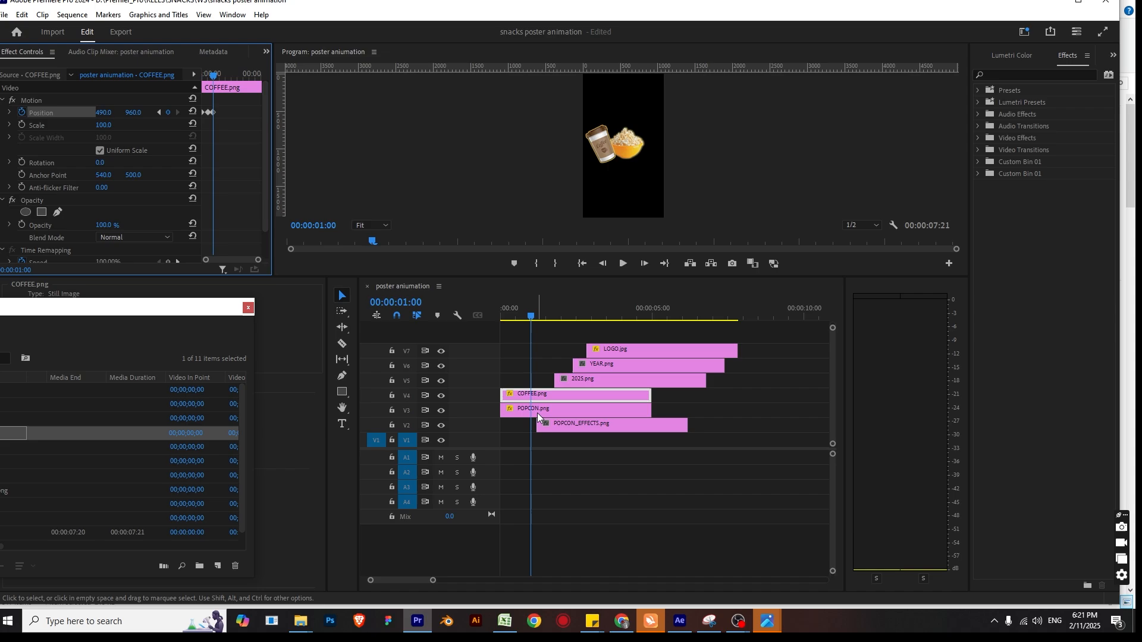
click(555, 414)
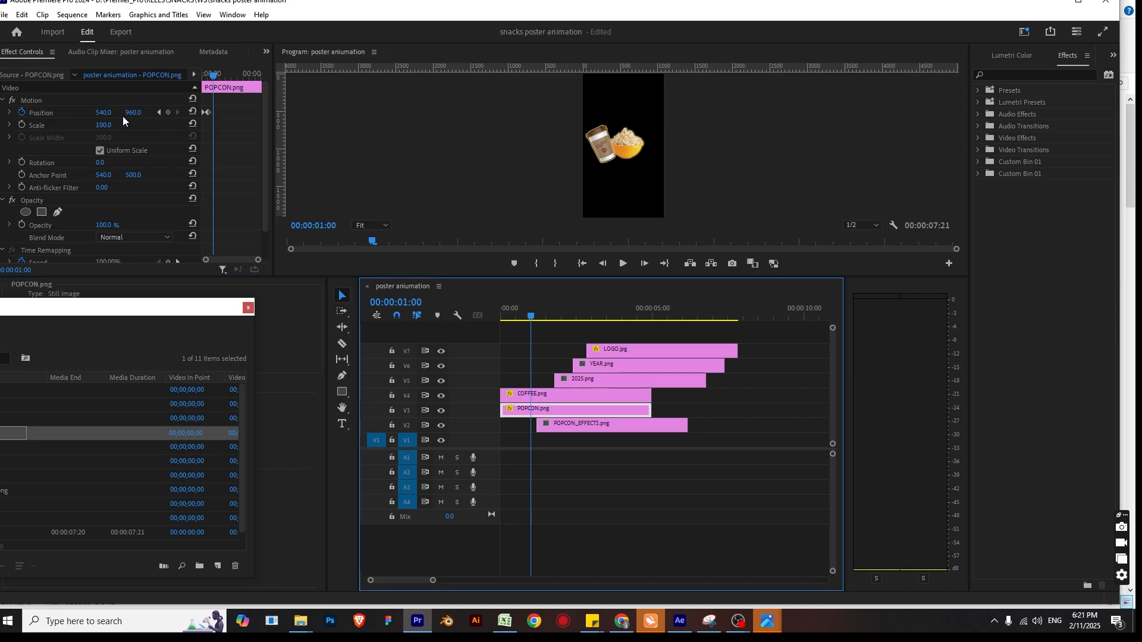
drag(104, 113, 139, 113)
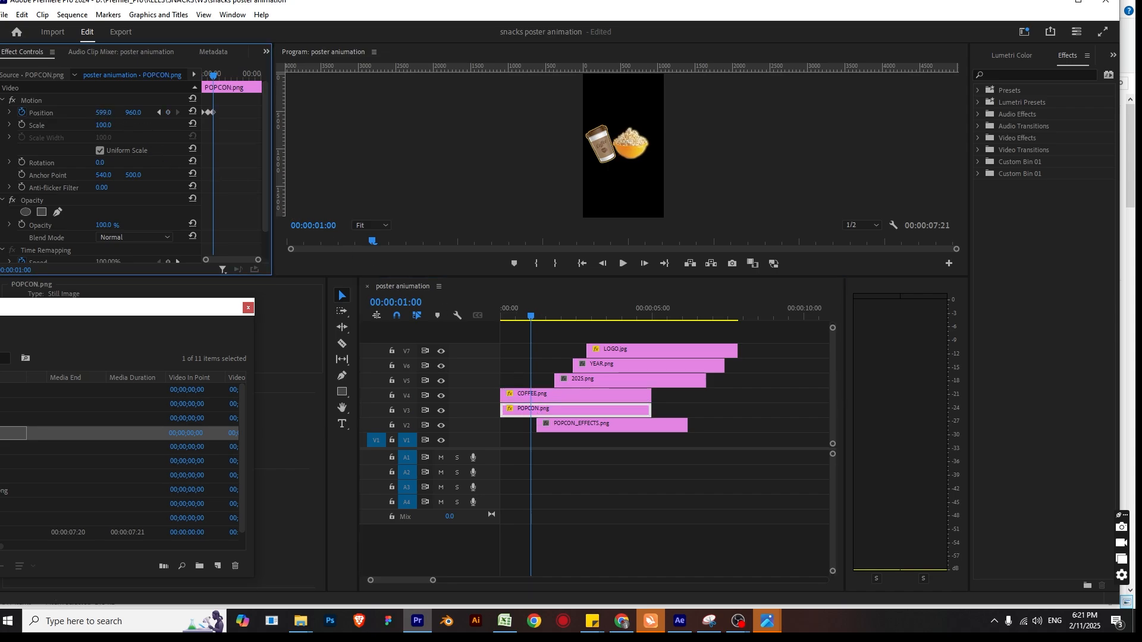
Play the sequence from the beginning to check the cup and popcorn drifting apart, and return to 00:00:00:00.
key(Home)
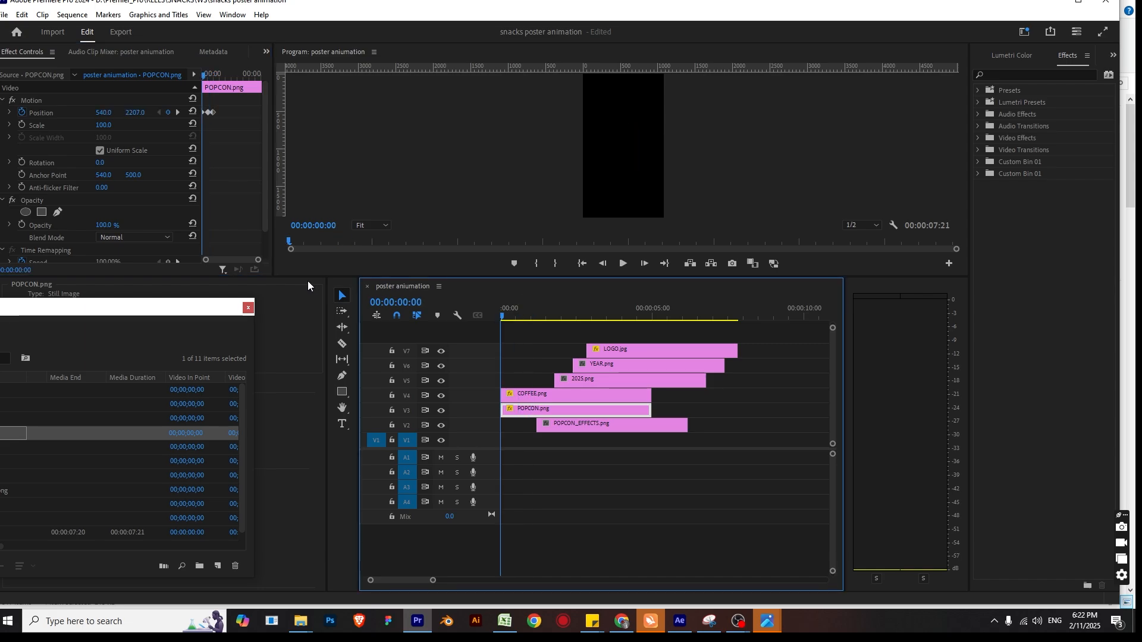
key(space)
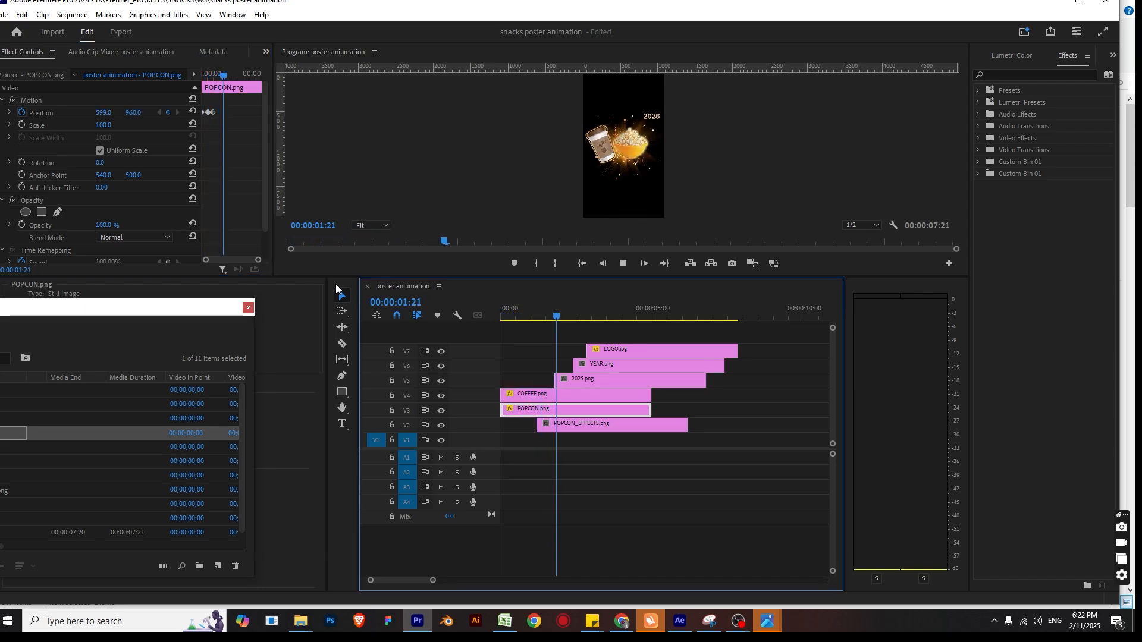
key(space)
key(Home)
key(space)
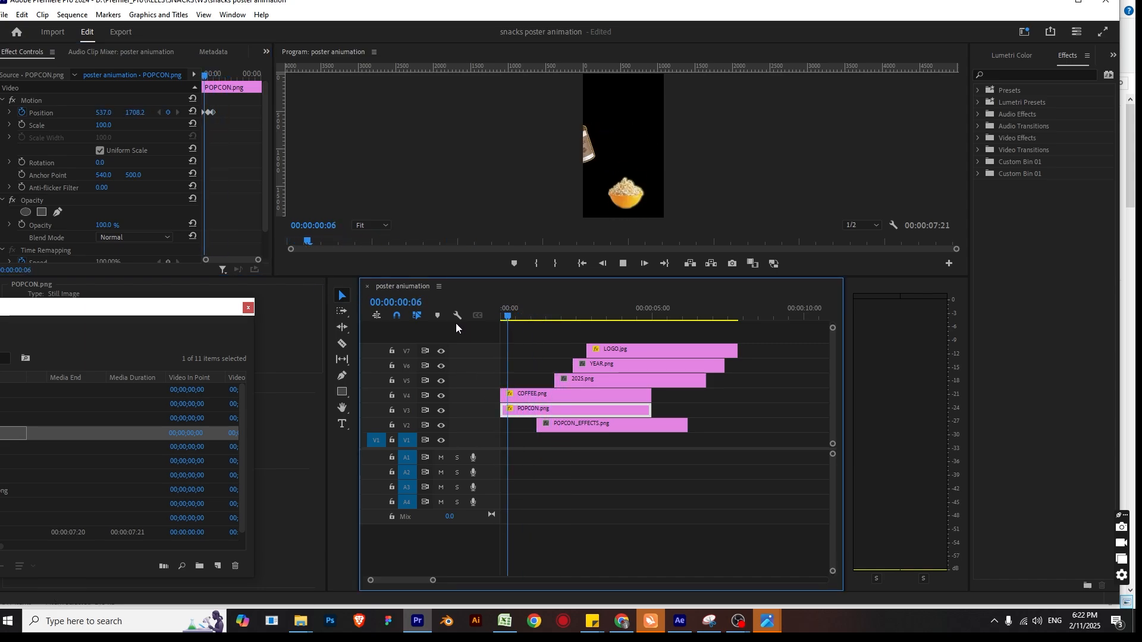
key(space)
key(Home)
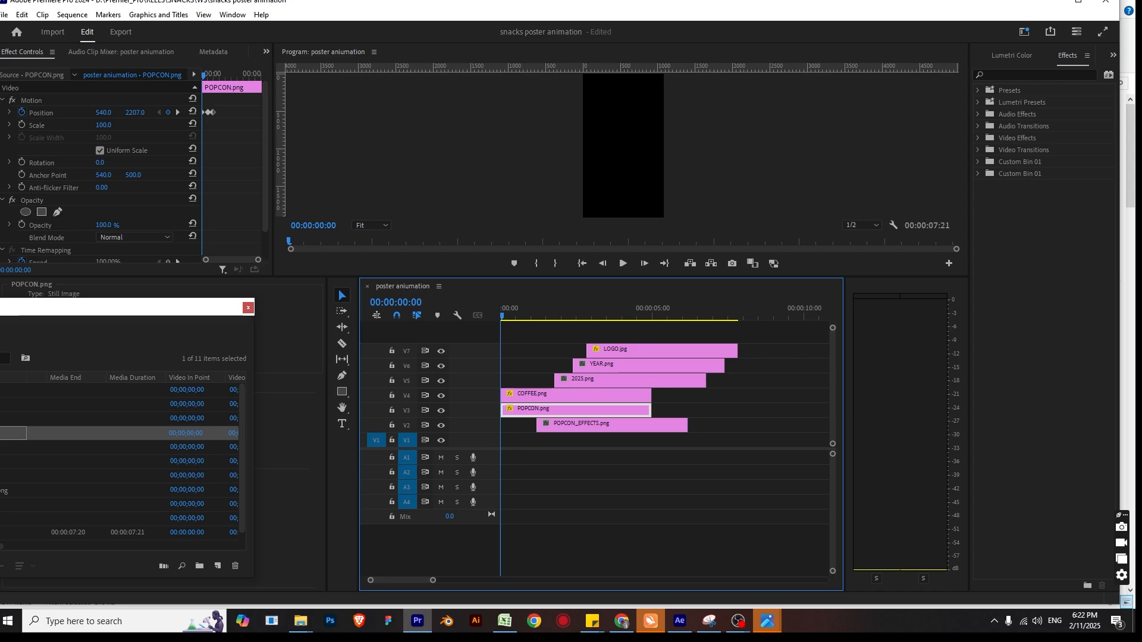
At 00:00:01:05, add an elliptical opacity mask to POPCON_EFFECTS.png, shrink it behind the popcorn and start keyframing its Mask Path.
drag(507, 321, 533, 315)
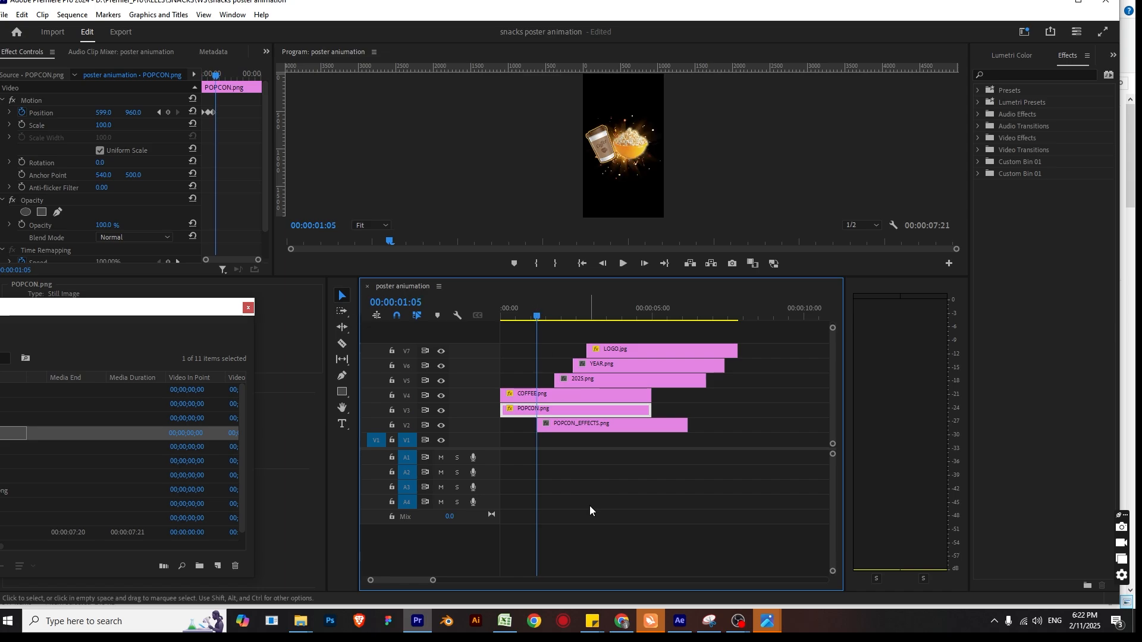
click(589, 423)
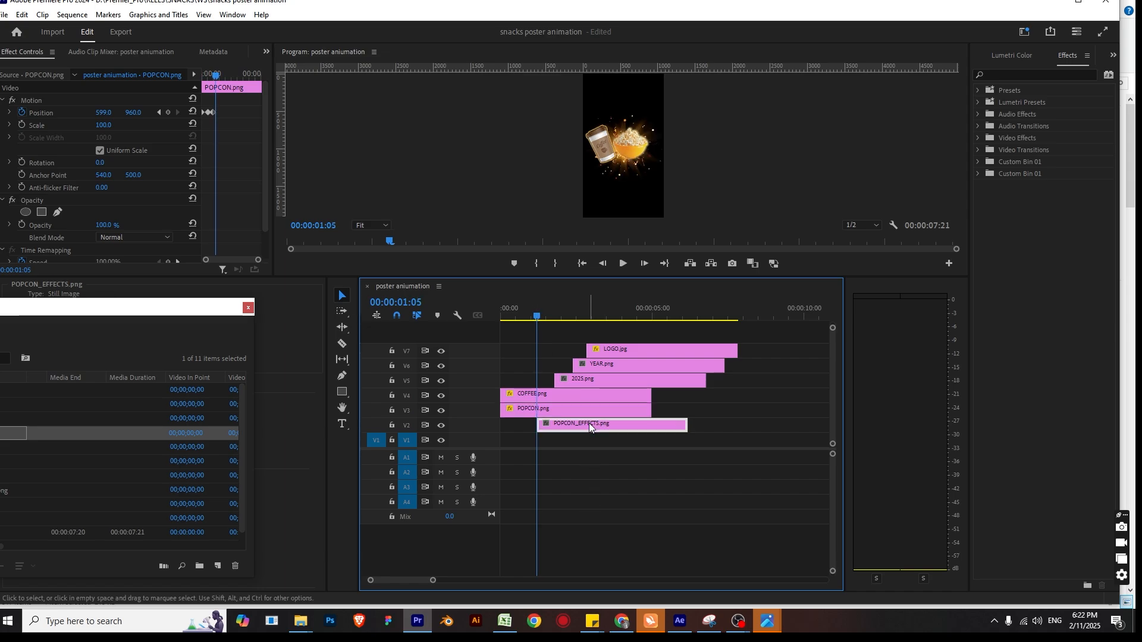
scroll(262, 195, down, 1)
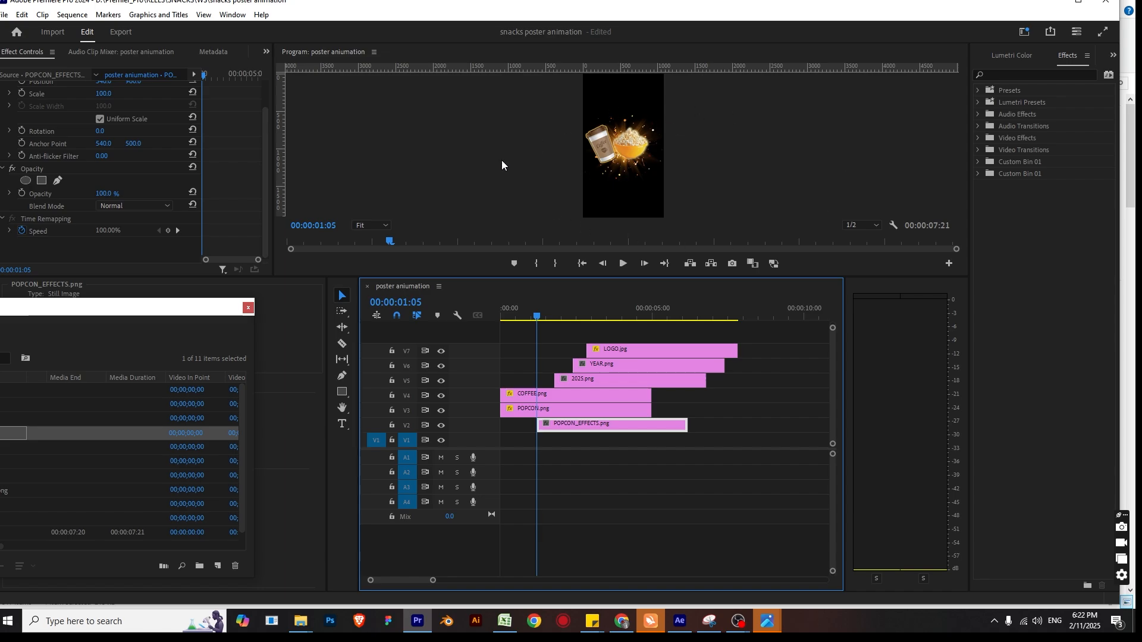
click(27, 180)
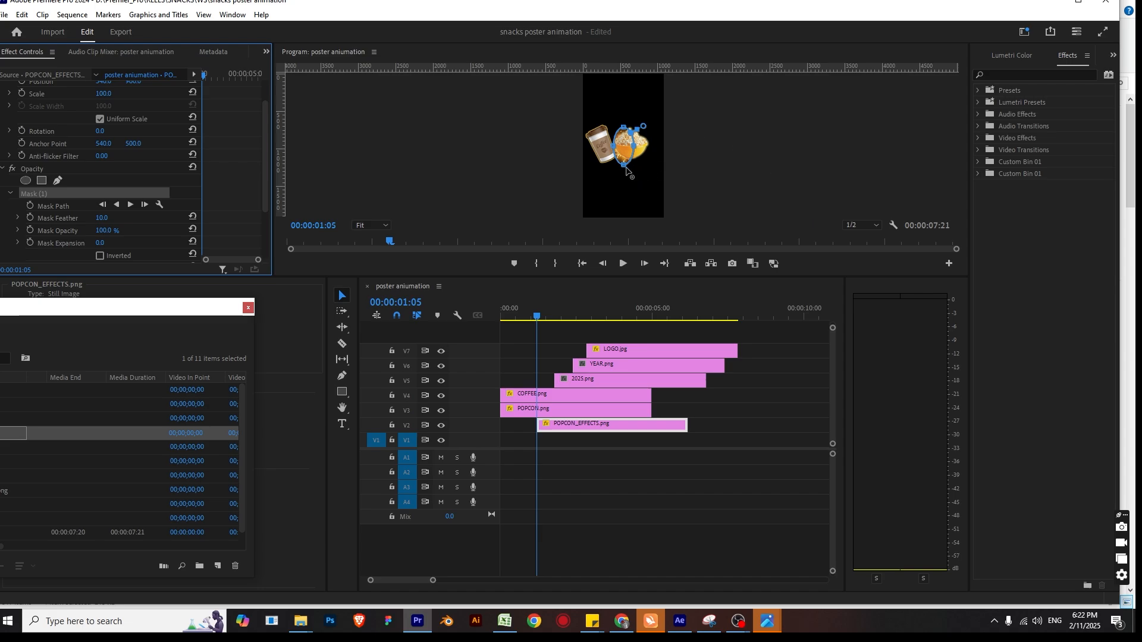
drag(626, 169, 623, 140)
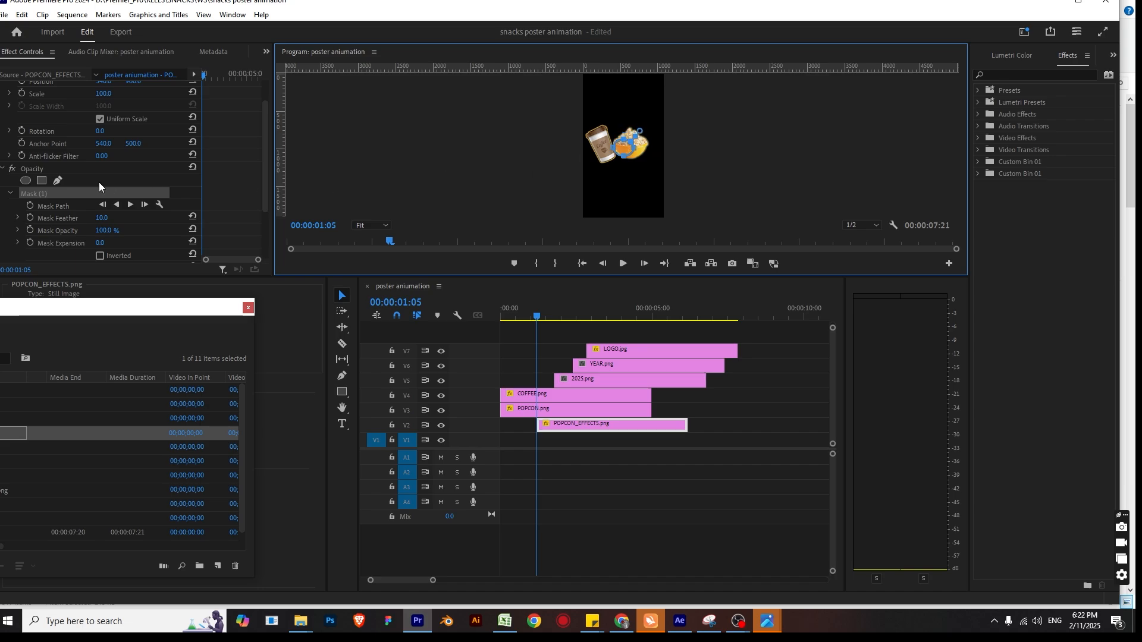
click(33, 205)
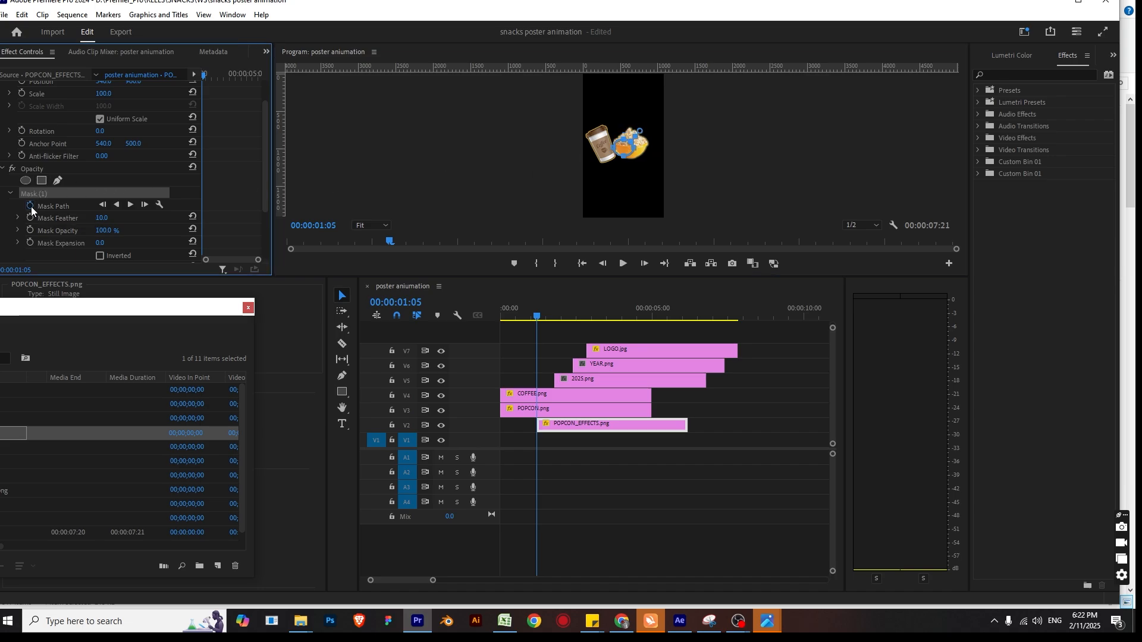
At 00:00:01:20, enlarge the POPCON_EFFECTS.png mask to encircle the whole burst and set Mask Feather to 33.0.
key(shift+Right)
key(shift+Right)
key(shift+Right)
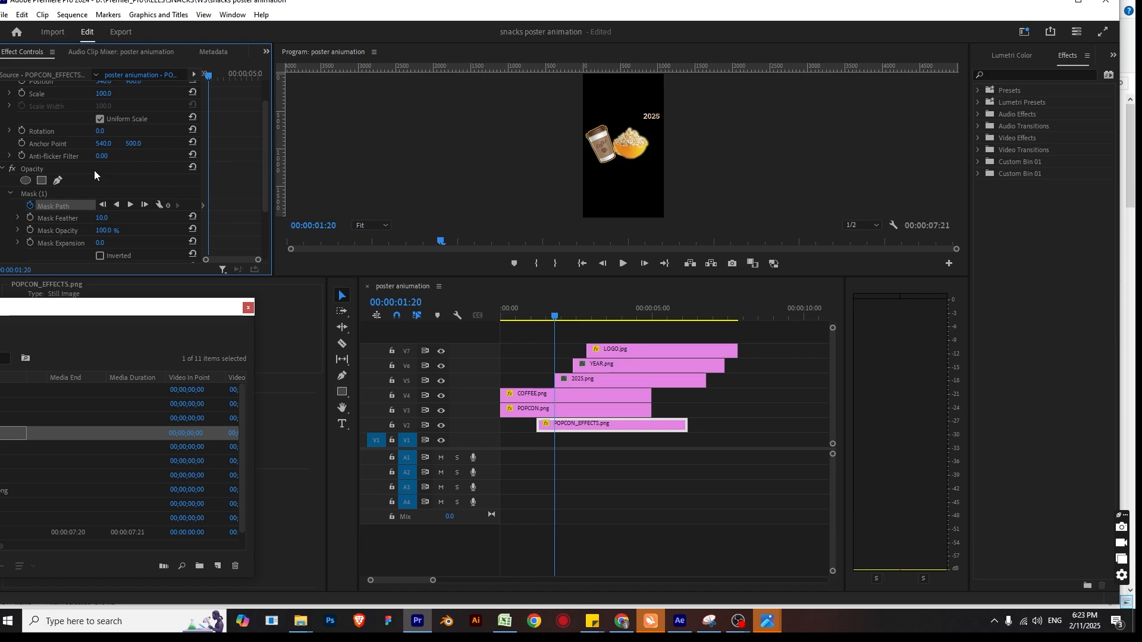
click(130, 189)
click(44, 193)
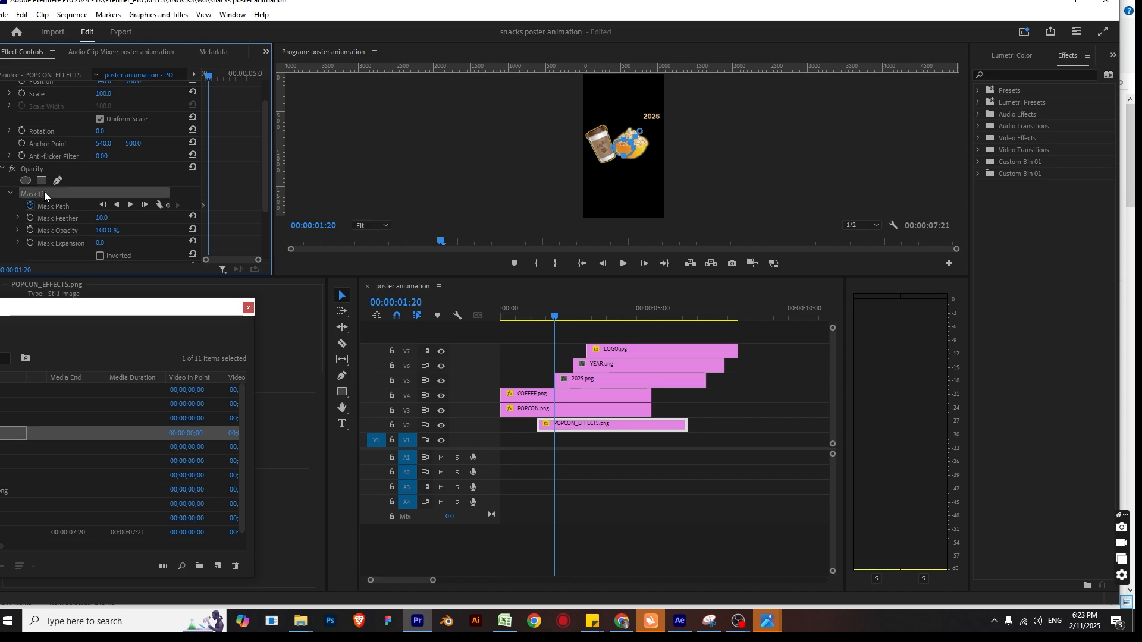
drag(629, 165, 635, 134)
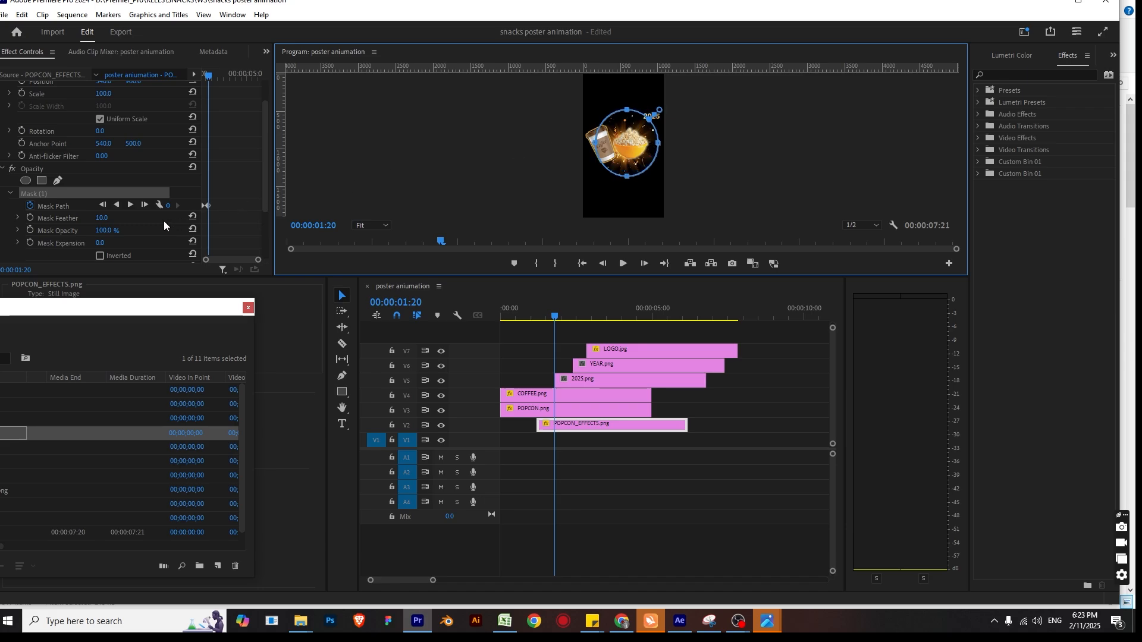
drag(104, 218, 116, 218)
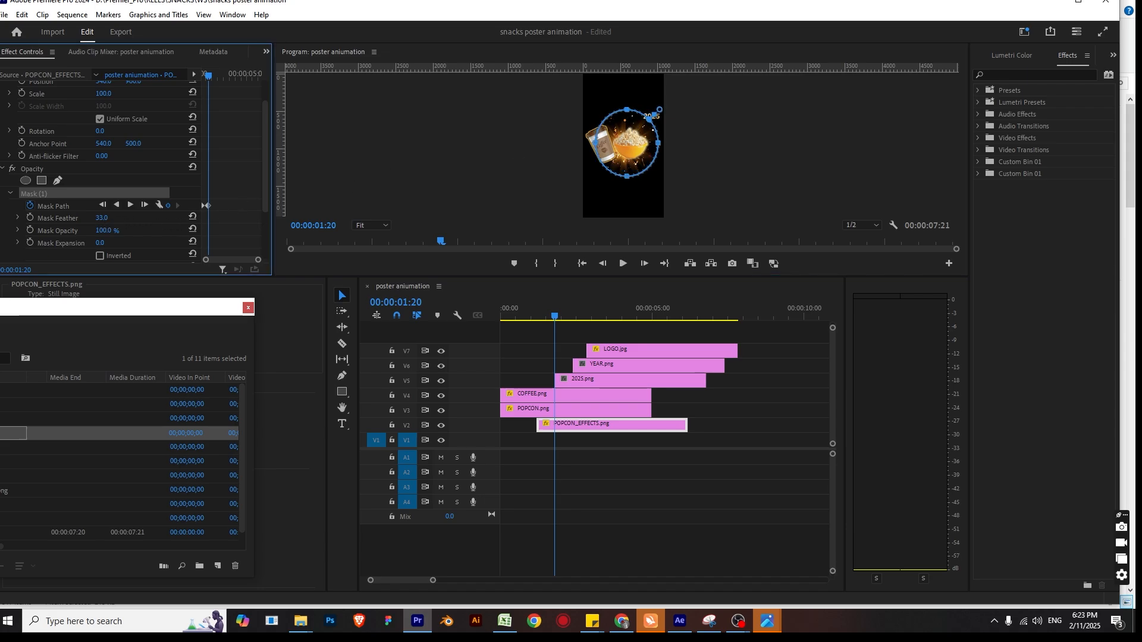
Play the sequence from the beginning to check the mask revealing the burst behind the popcorn.
click(723, 152)
drag(536, 316, 434, 273)
key(space)
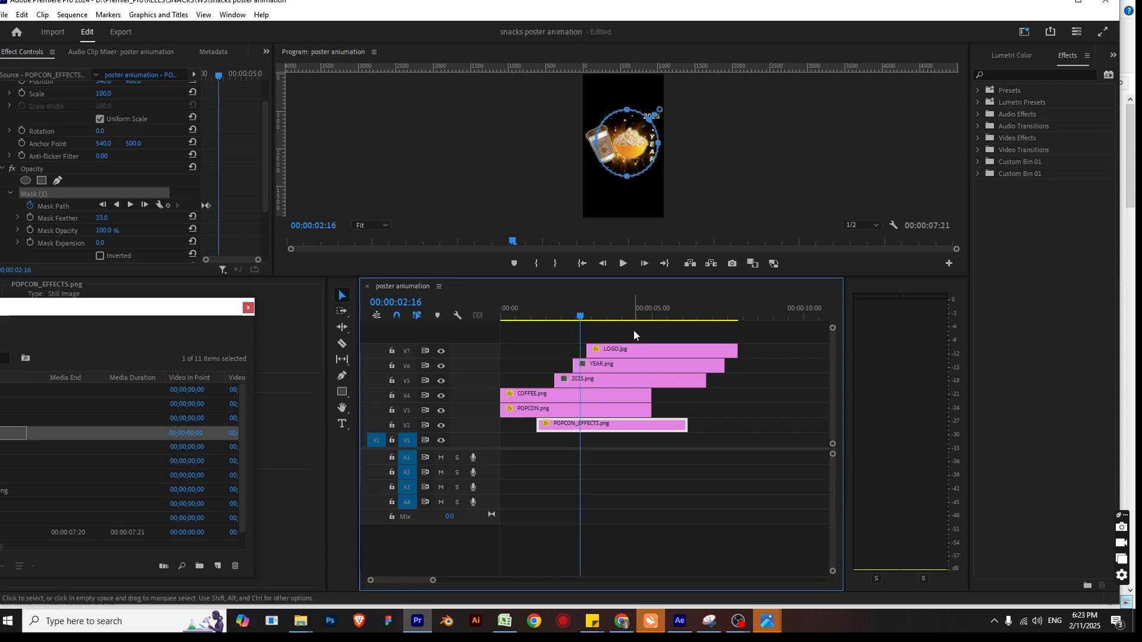
drag(573, 314, 492, 314)
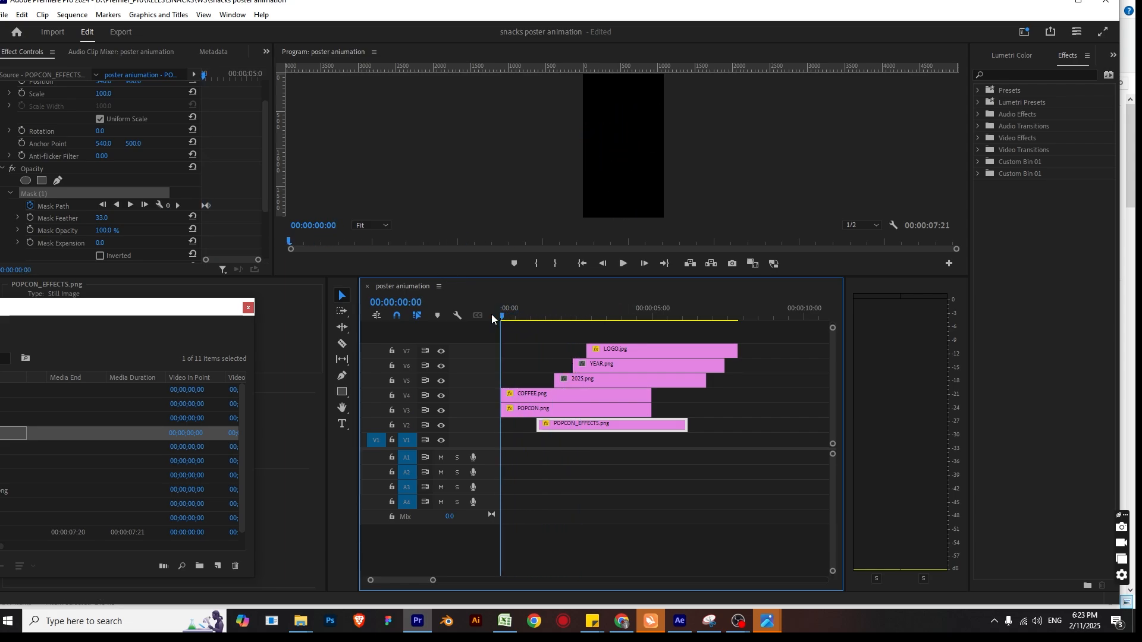
key(space)
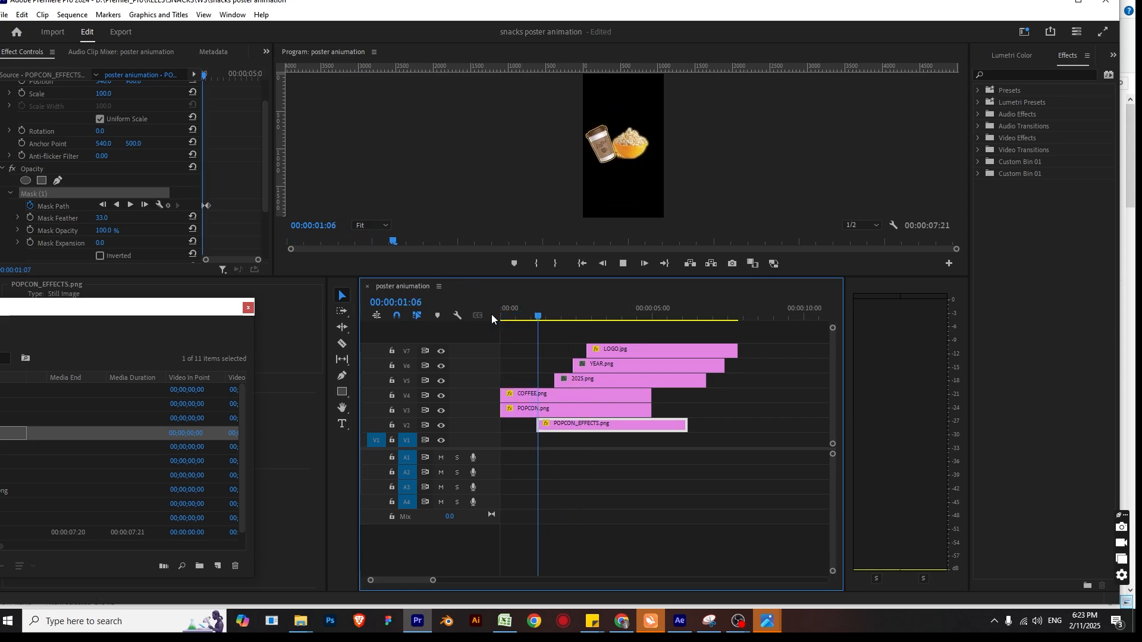
key(space)
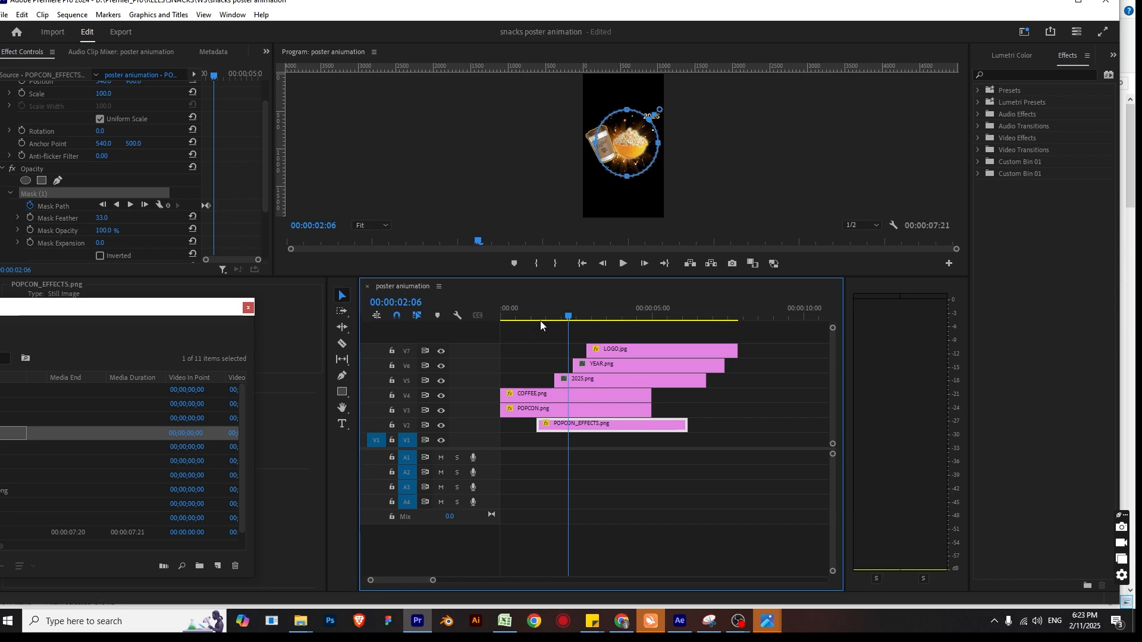
At 00:00:01:20, where the 2025.png clip starts, start keyframing that clip's Scale.
click(548, 315)
key(Right)
key(Right)
key(Right)
key(Right)
key(Right)
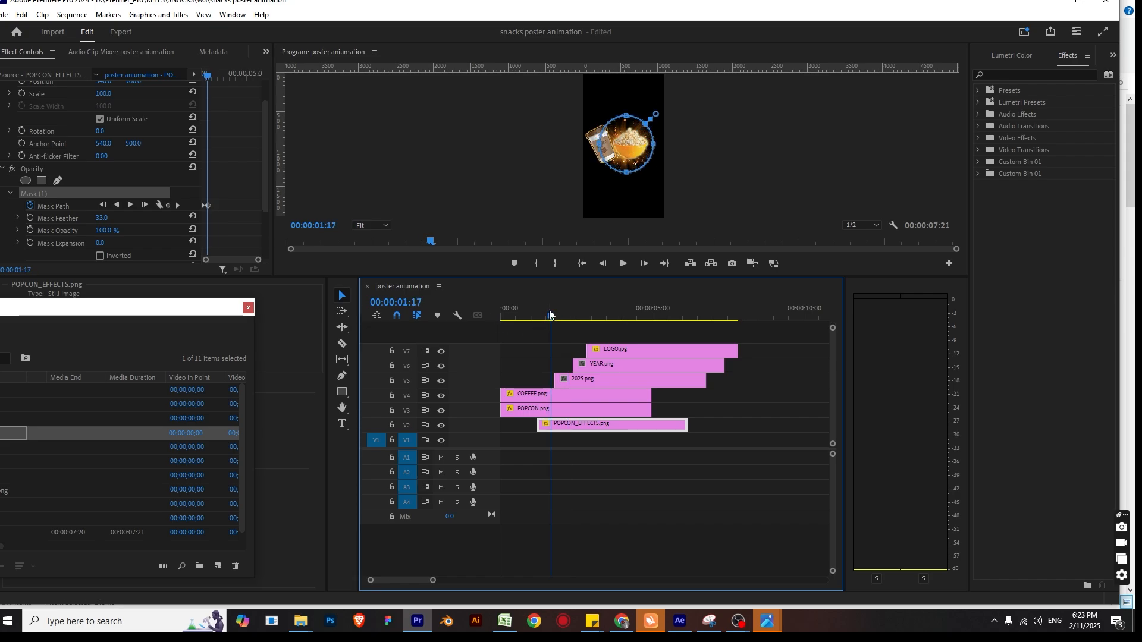
key(Right)
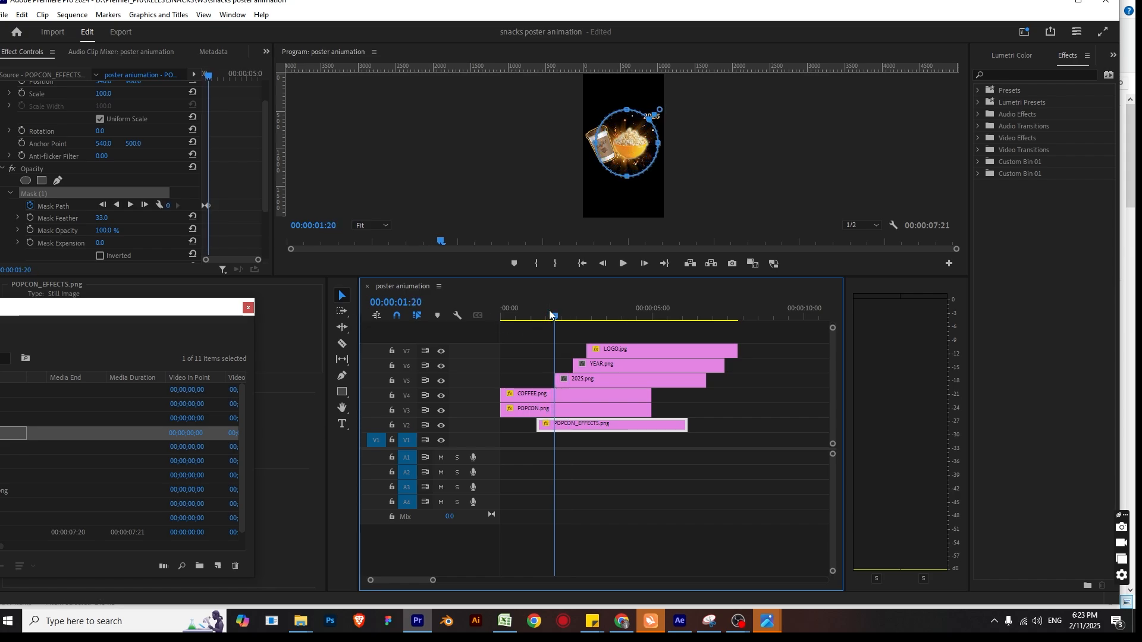
click(723, 148)
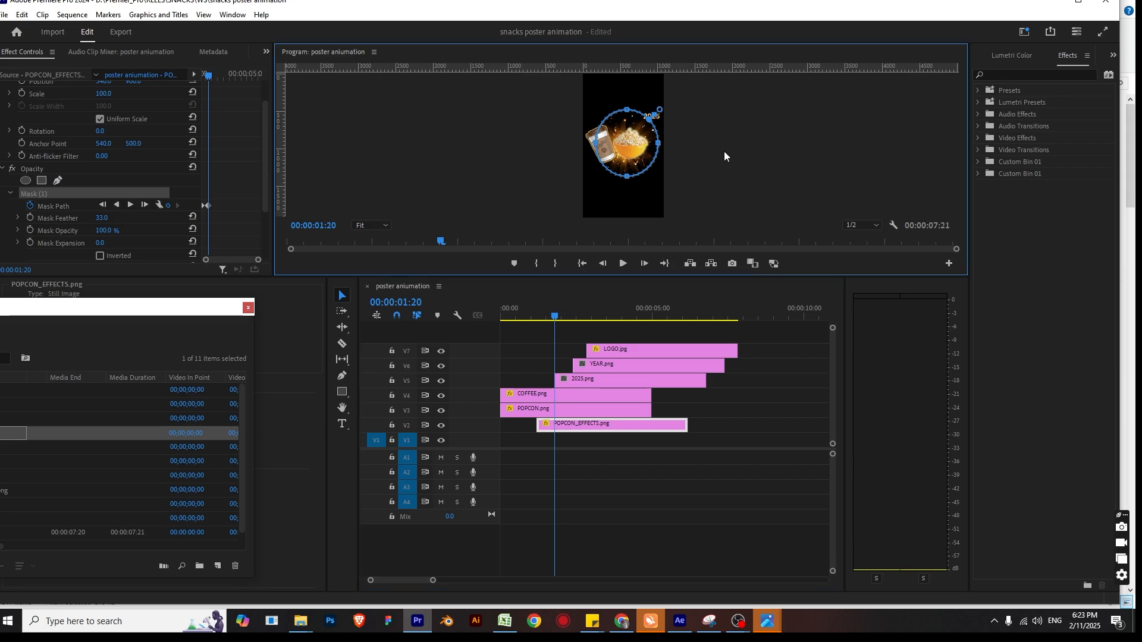
click(736, 457)
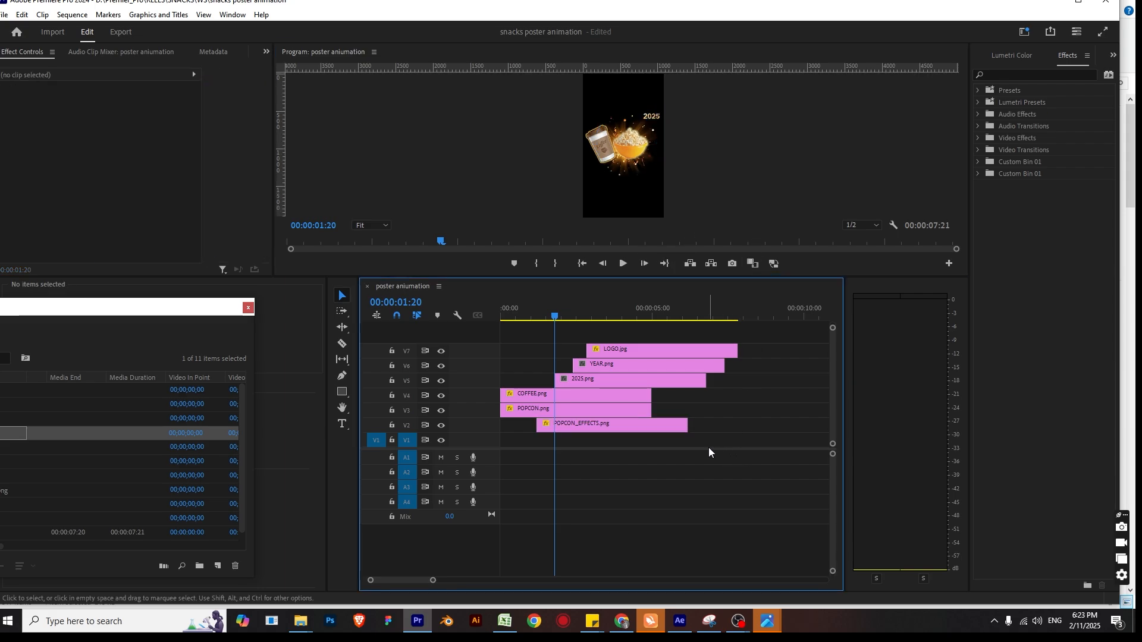
click(629, 381)
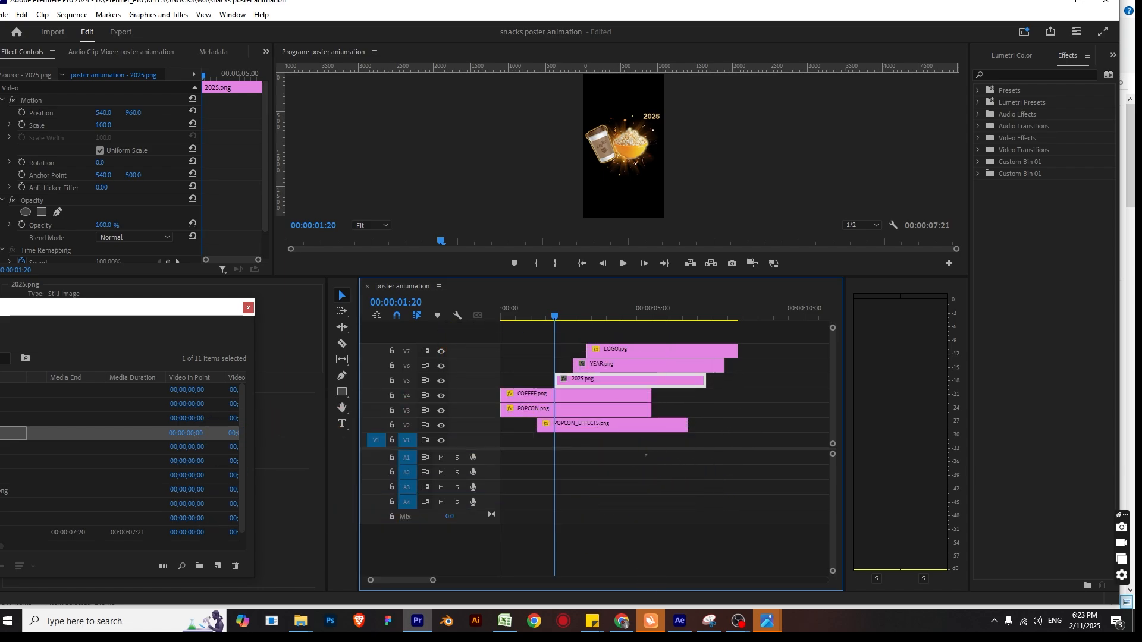
click(21, 125)
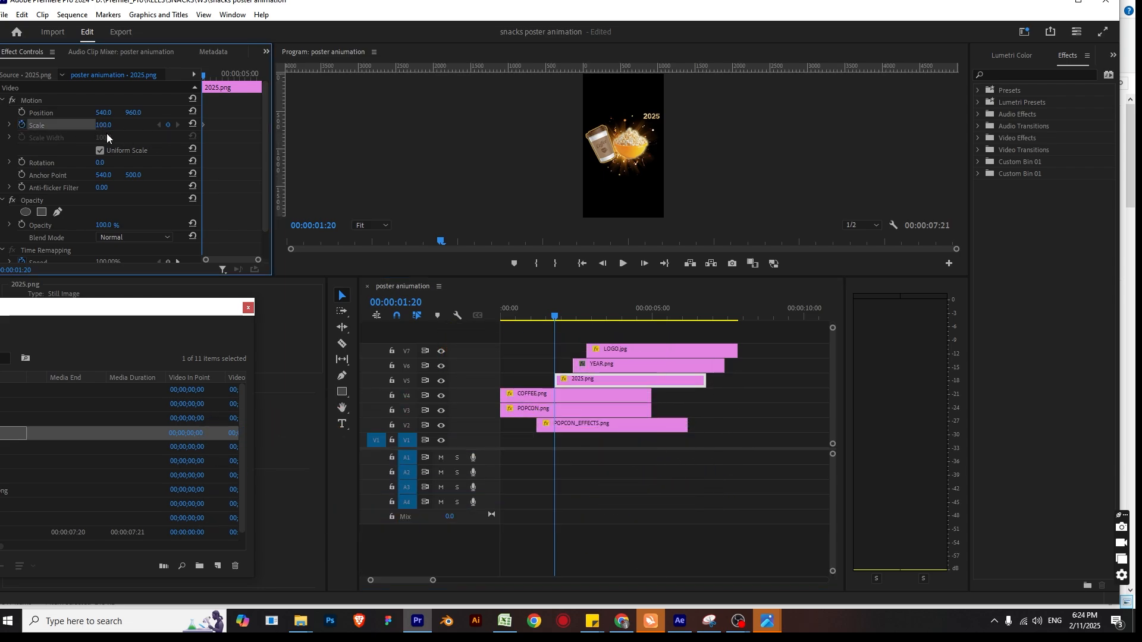
Add a Scale keyframe of 100.0 to 2025.png at 00:00:02:10 and set the one at 00:00:01:20 to 0.0.
key(shift+Right)
key(shift+Right)
key(shift+Right)
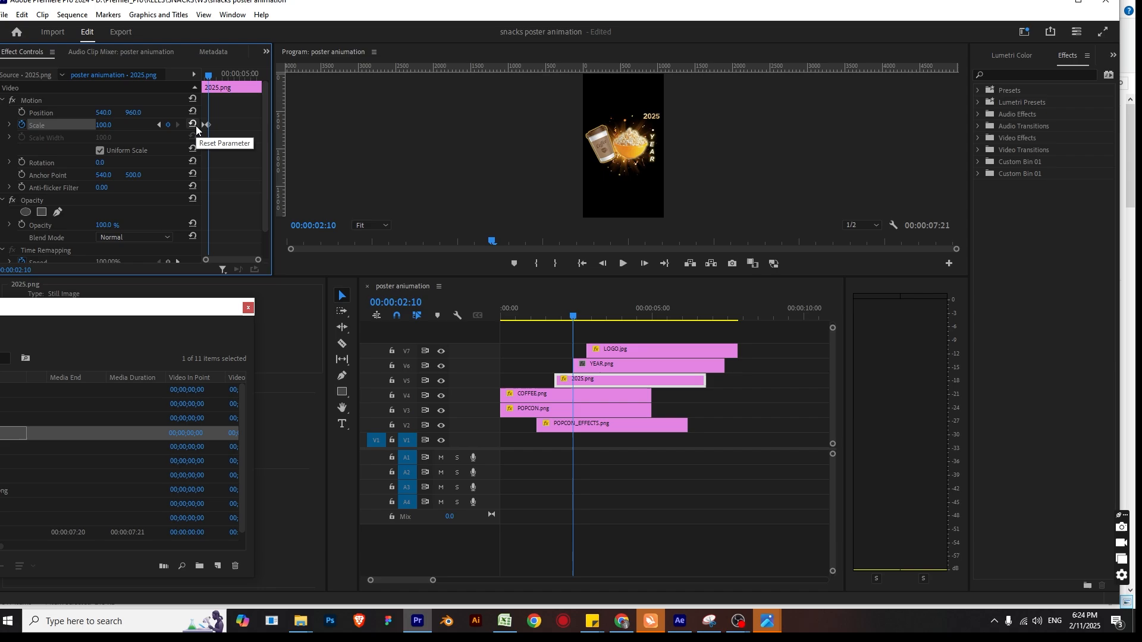
key(shift+Left)
key(shift+Left)
key(shift+Left)
key(shift+Left)
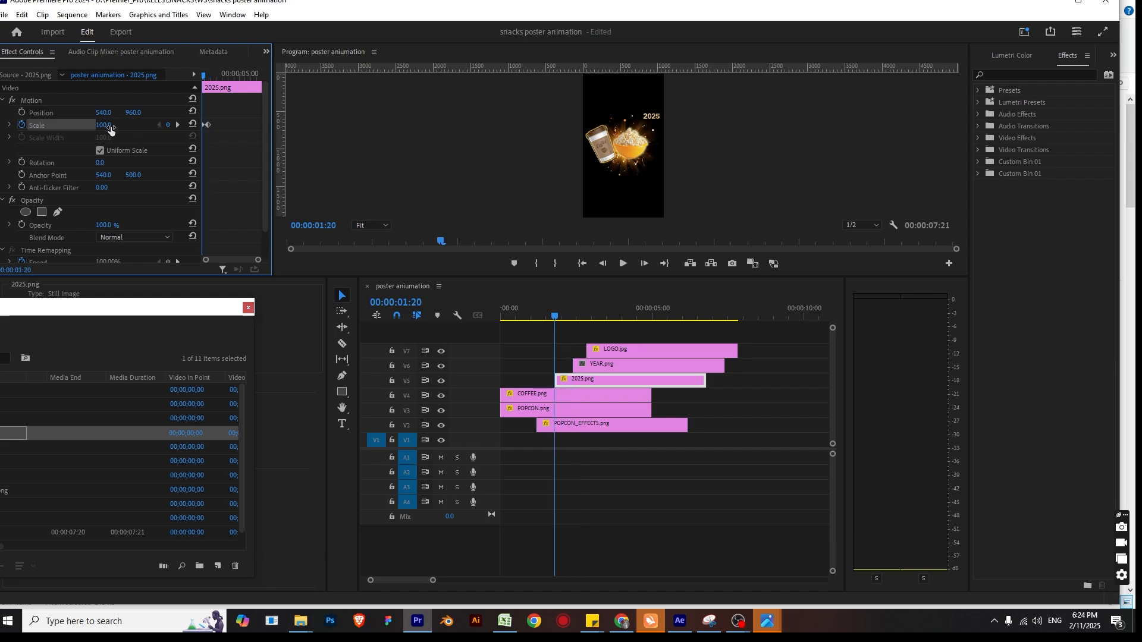
drag(103, 125, 47, 125)
Play the sequence from the beginning to check the 2025 text scaling up.
drag(564, 305, 474, 299)
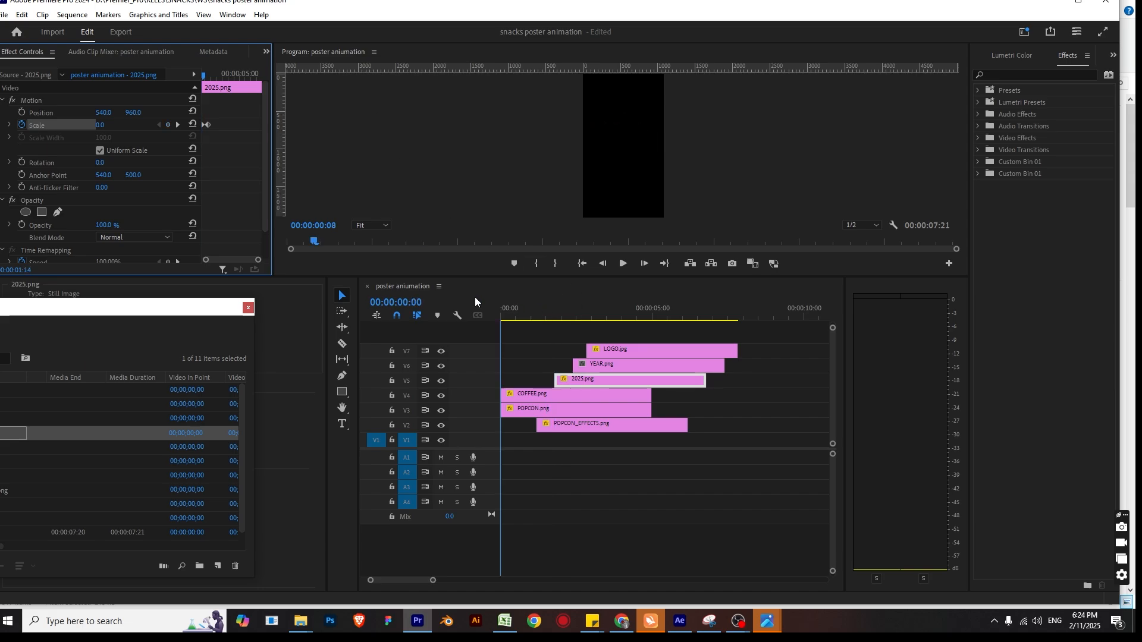
key(space)
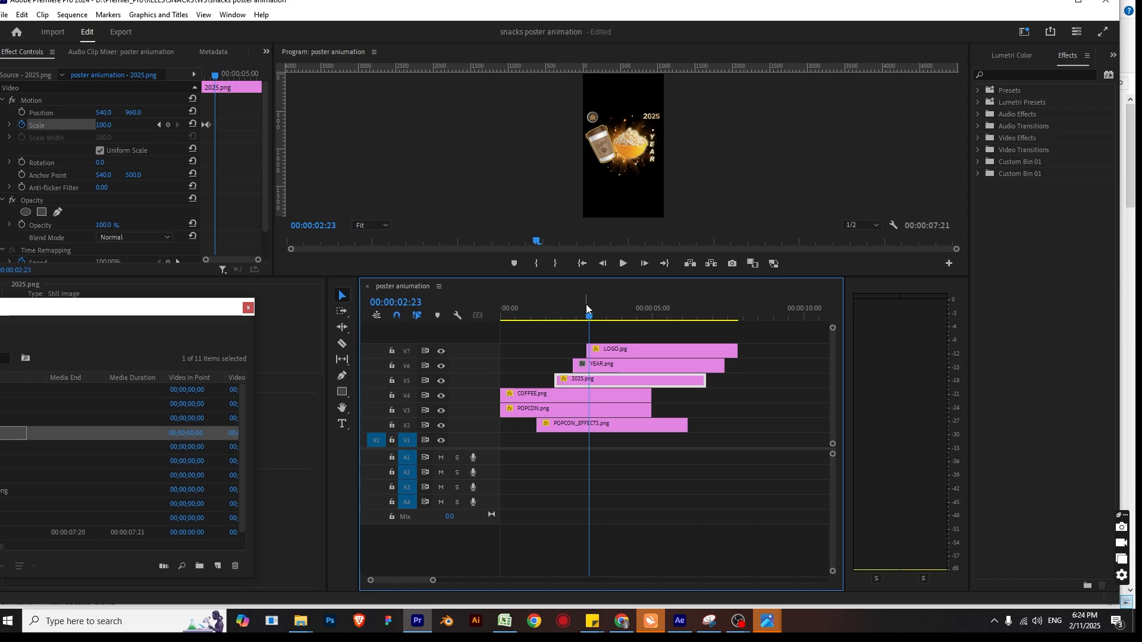
drag(586, 305, 569, 320)
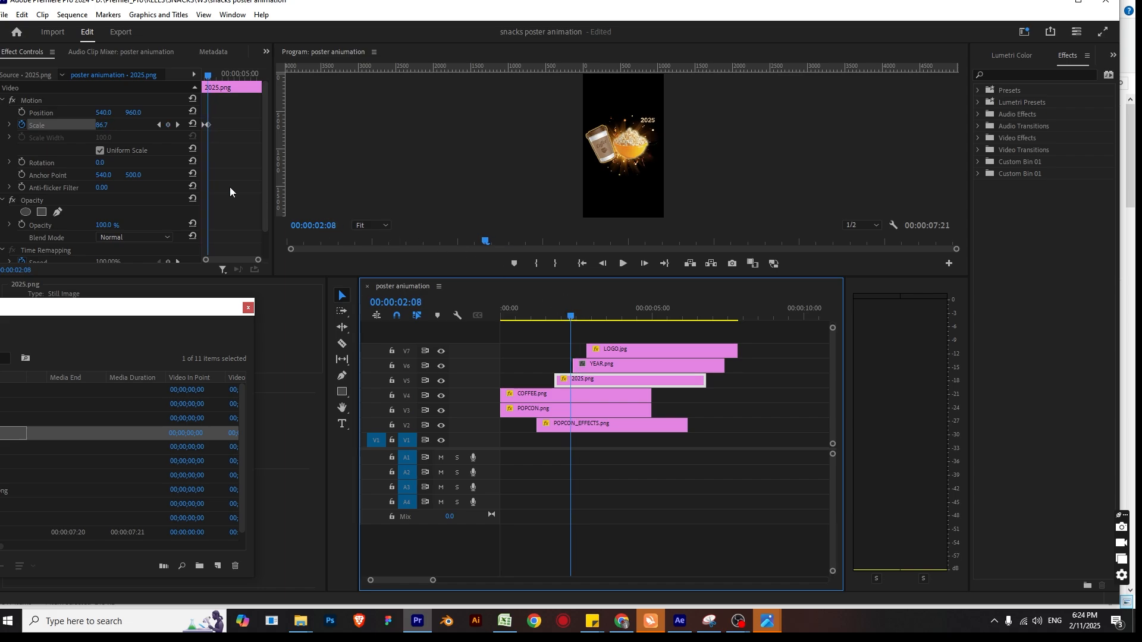
Try a lower Scale on 2025.png at 00:00:02:08, undo it, and compare the keyframes at 00:00:01:20 and 00:00:02:10.
drag(101, 126, 72, 126)
key(ctrl+z)
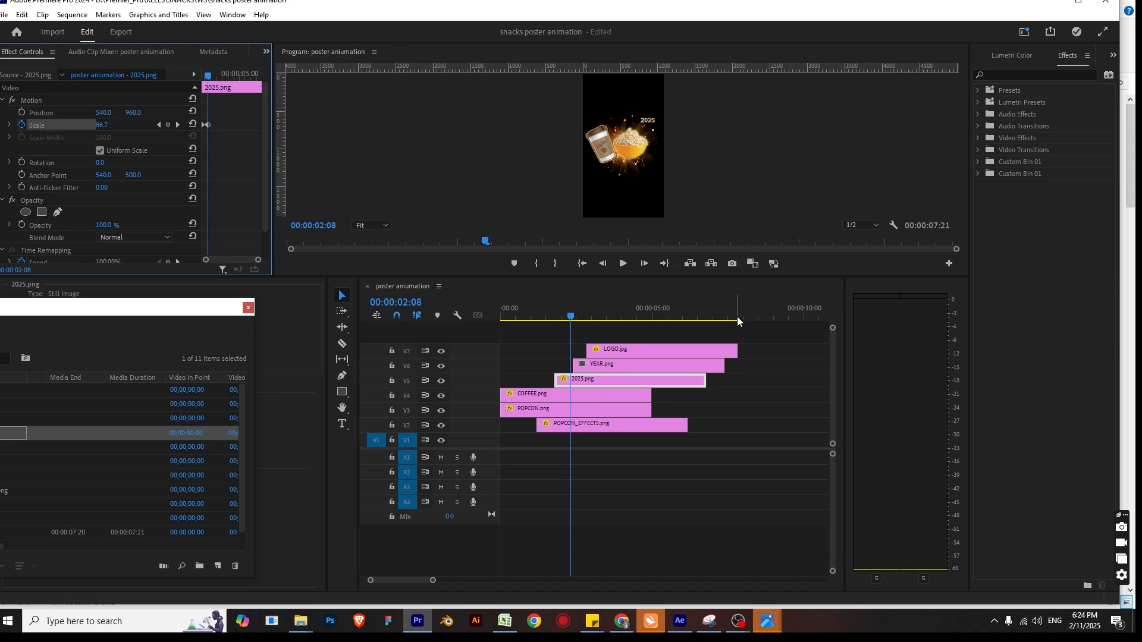
key(Right)
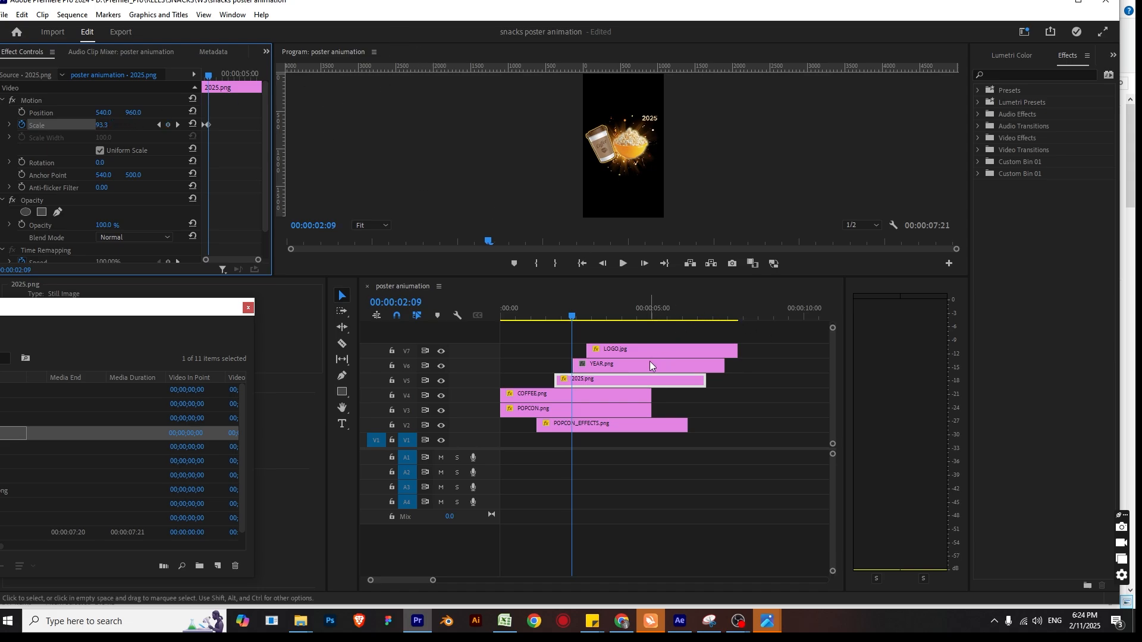
key(Right)
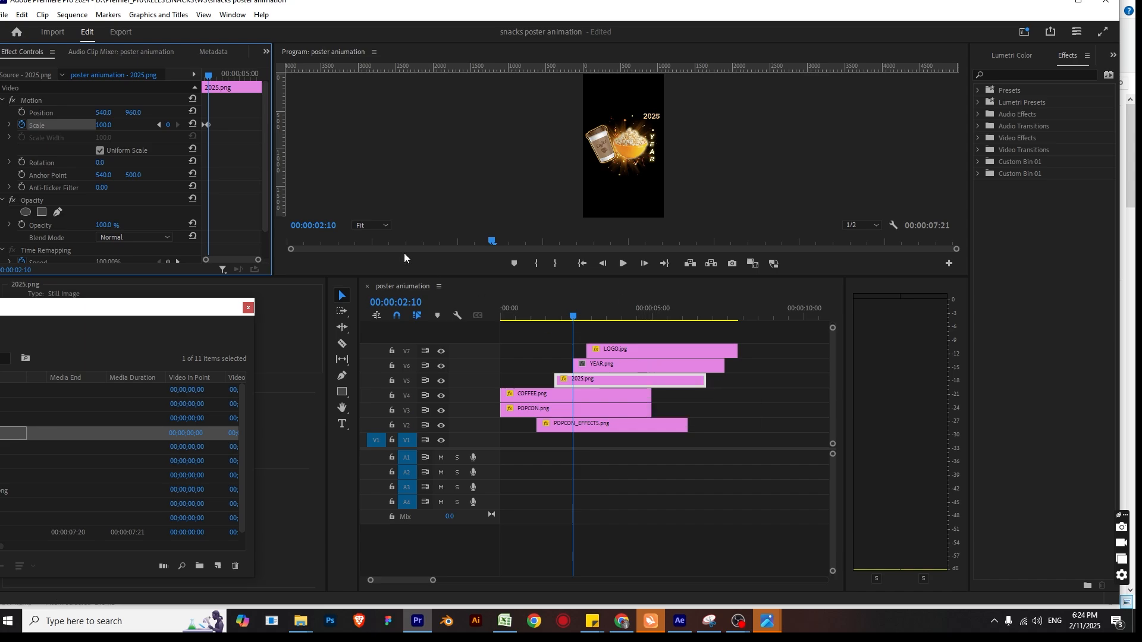
drag(215, 73, 105, 99)
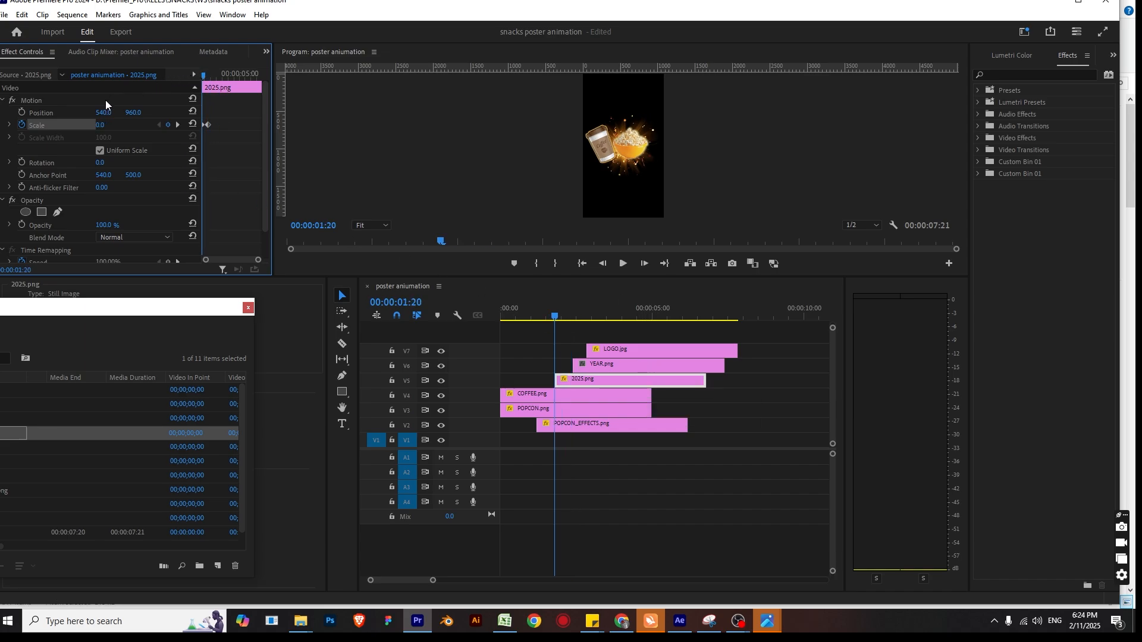
key(shift+Right)
key(shift+Right)
key(shift+Right)
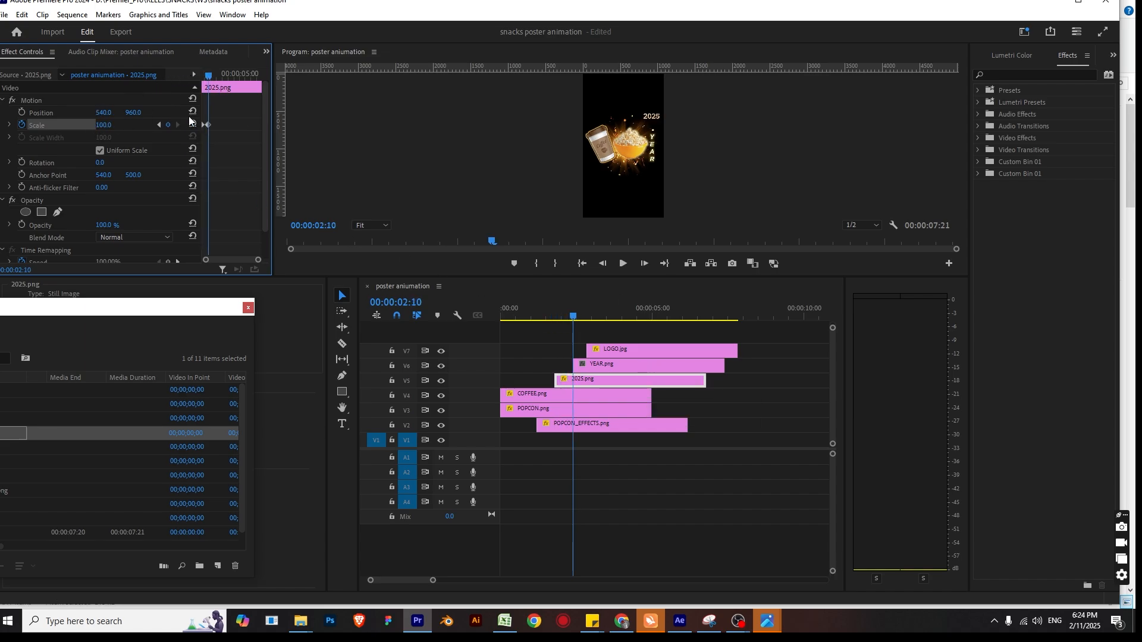
Move the YEAR.png clip to start with 2025.png at 00:00:01:20 and start keyframing its Scale there.
click(623, 365)
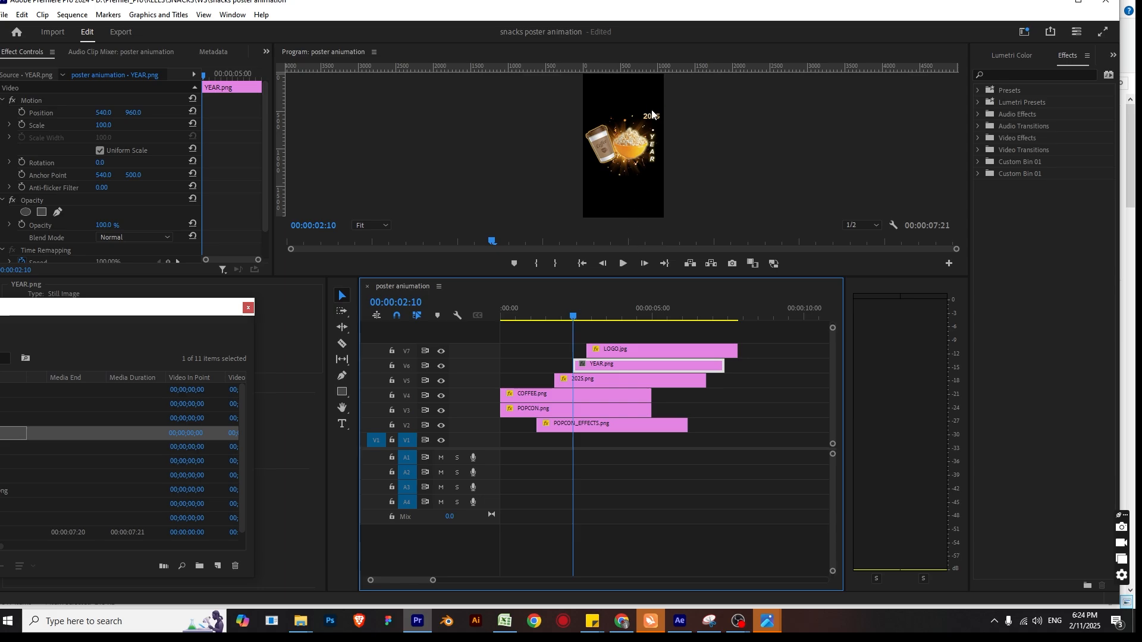
drag(619, 368, 601, 368)
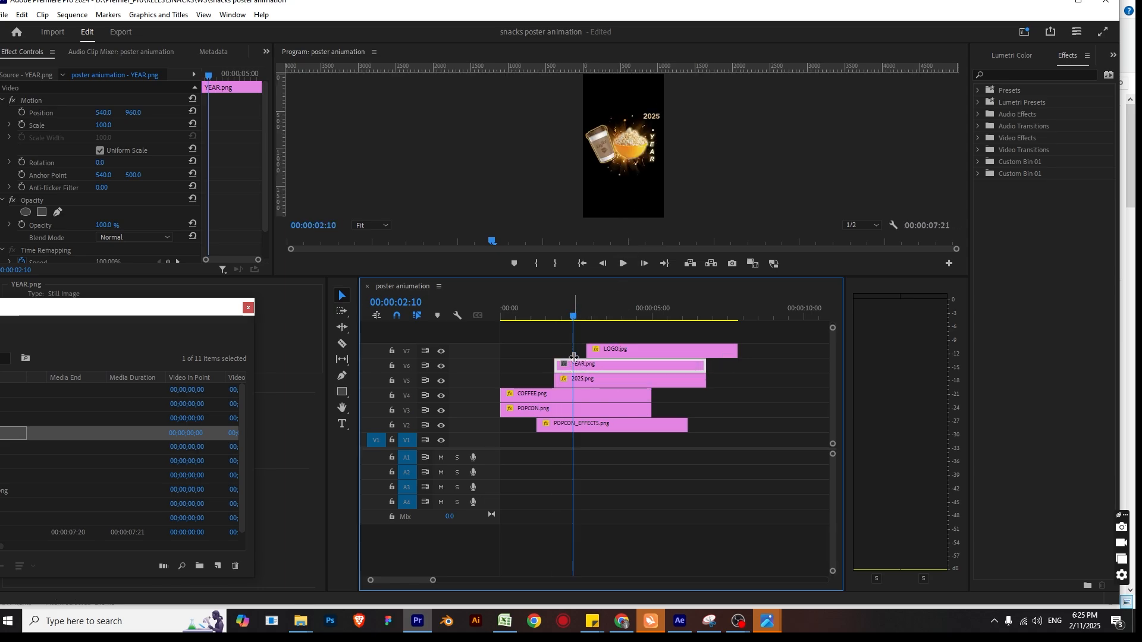
key(Up)
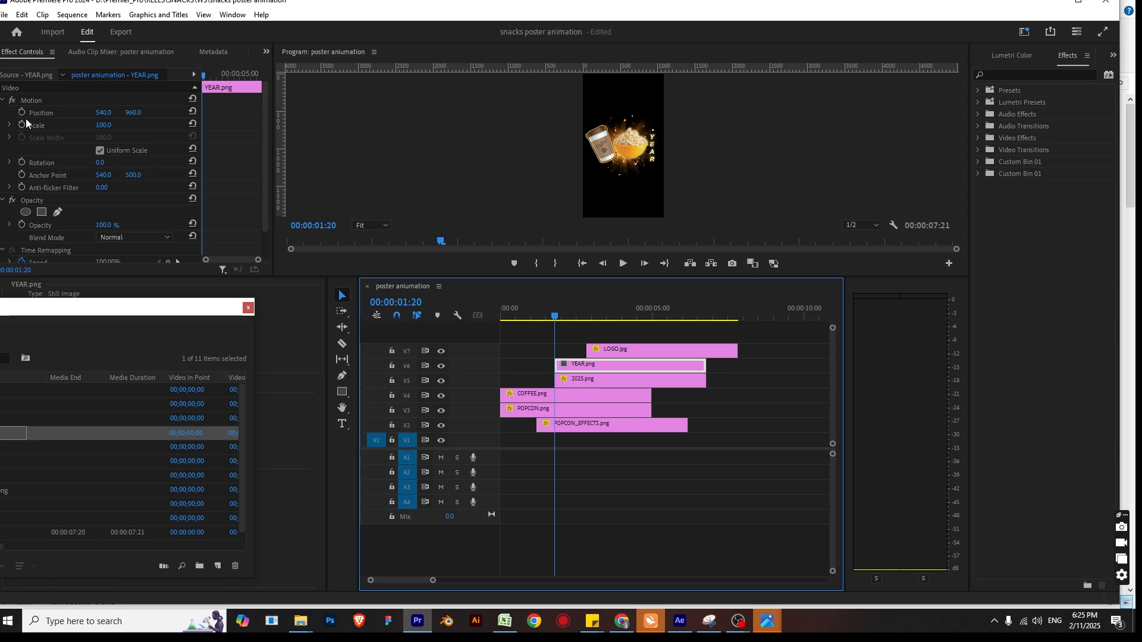
click(22, 125)
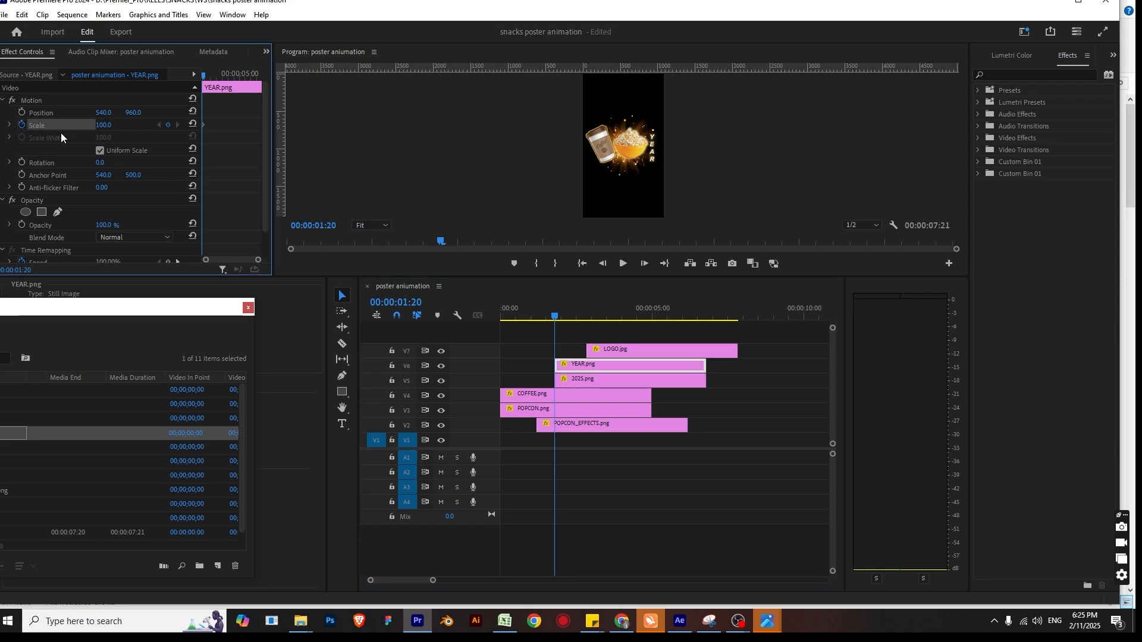
Add a Scale keyframe of 100.0 to YEAR.png at 00:00:02:10 and set the one at 00:00:01:20 to 0.
key(space)
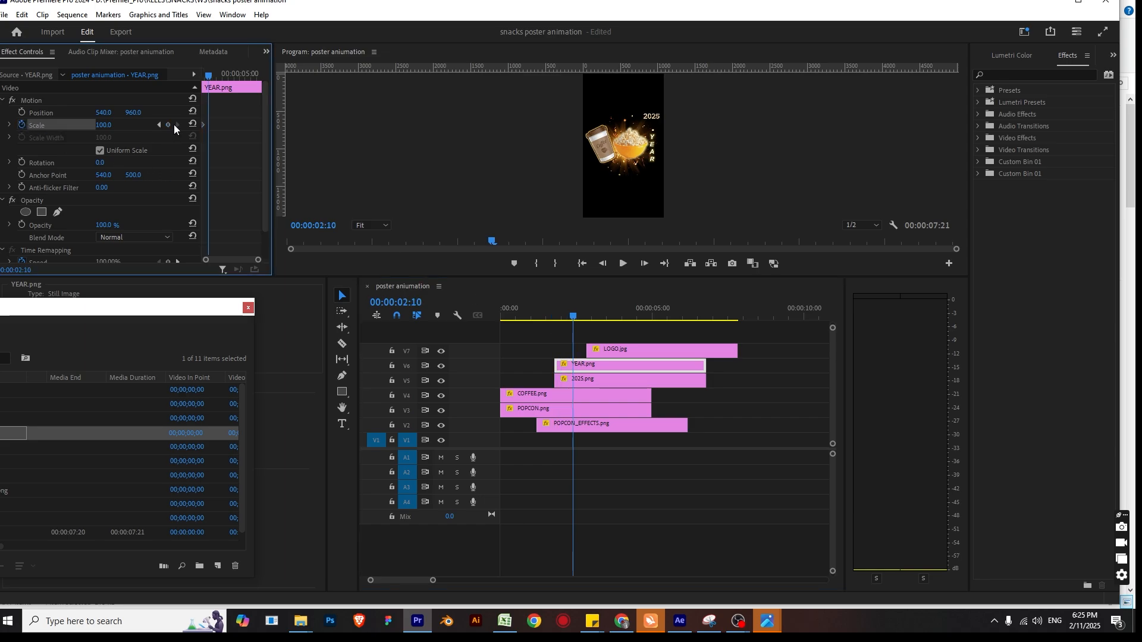
click(168, 124)
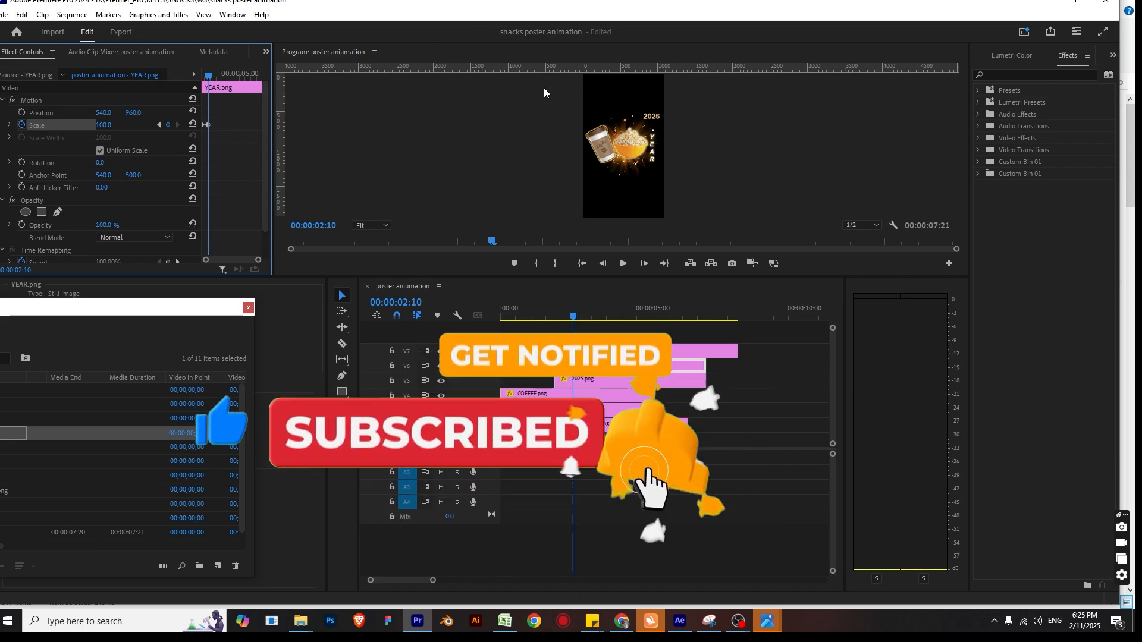
key(shift+Left)
key(shift+Left)
key(shift+Left)
key(shift+Left)
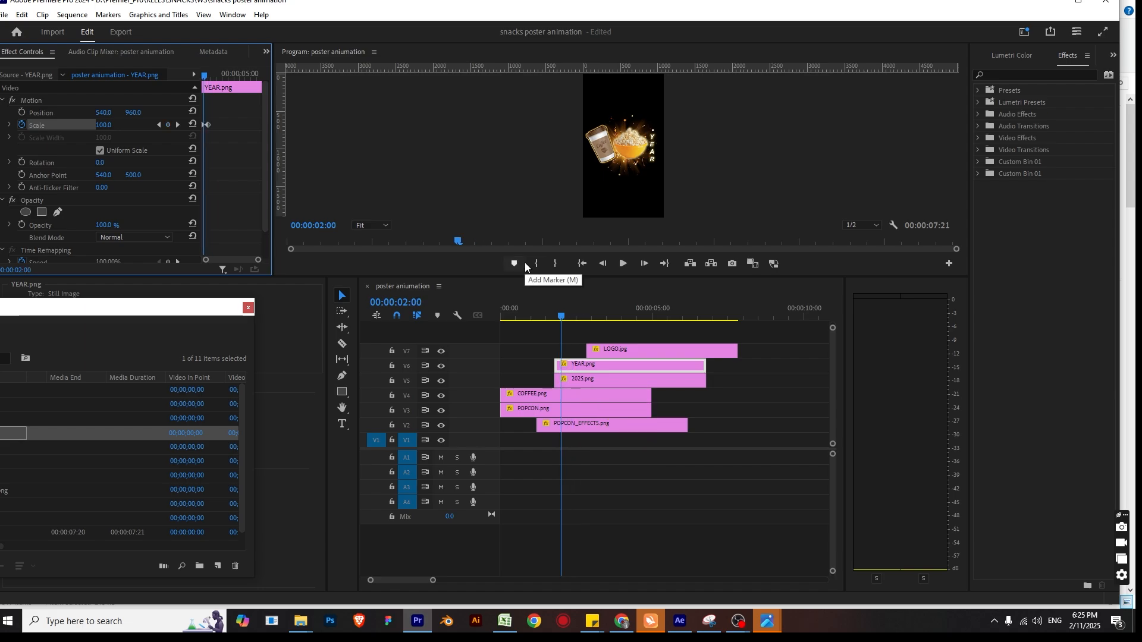
click(104, 125)
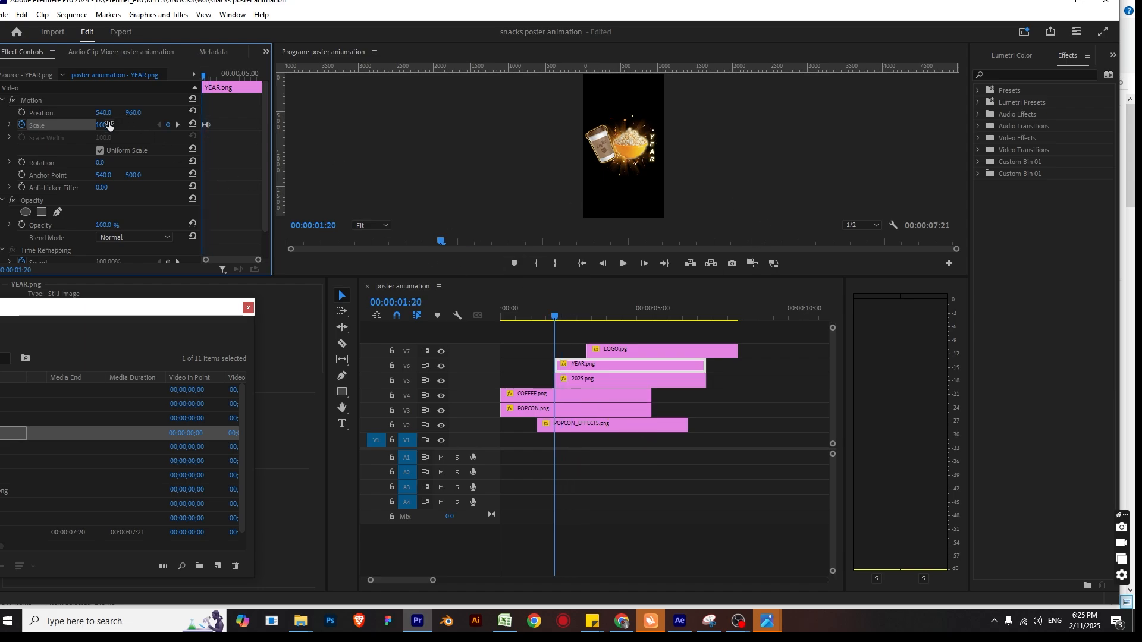
text(0)
key(Return)
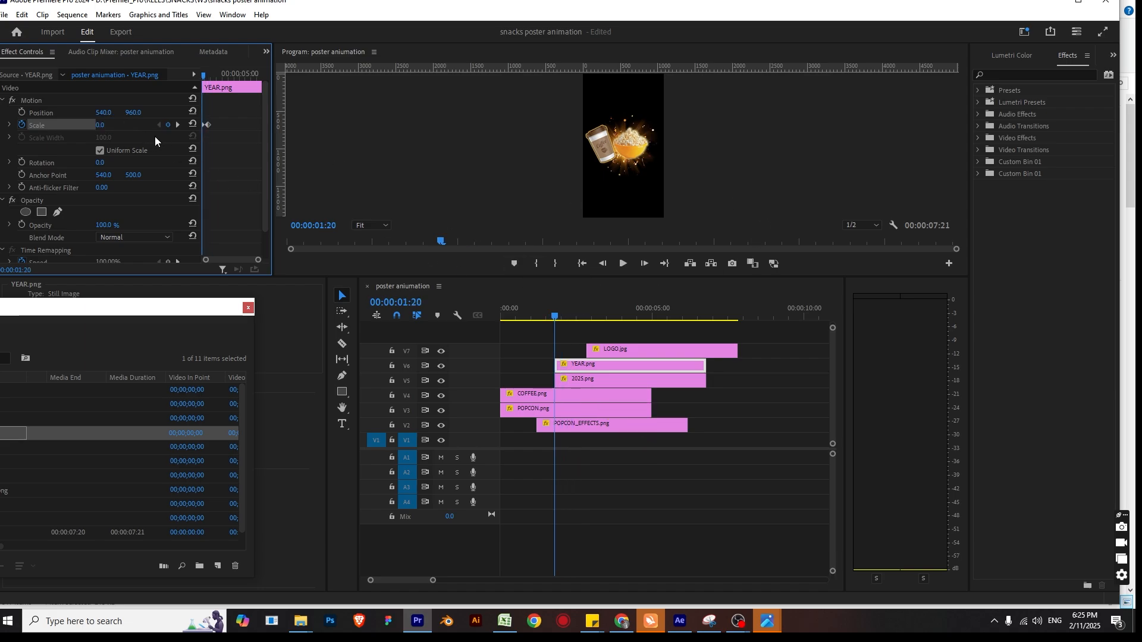
Play the sequence from the beginning to check the 2025 and YEAR text scaling up together.
click(523, 344)
key(Home)
key(space)
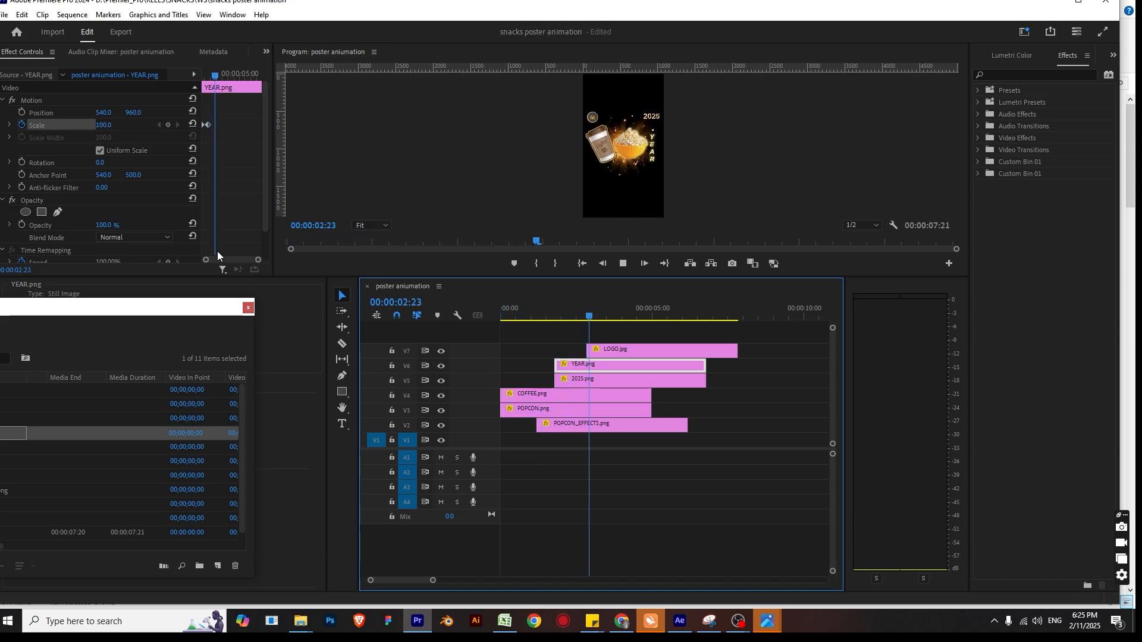
key(space)
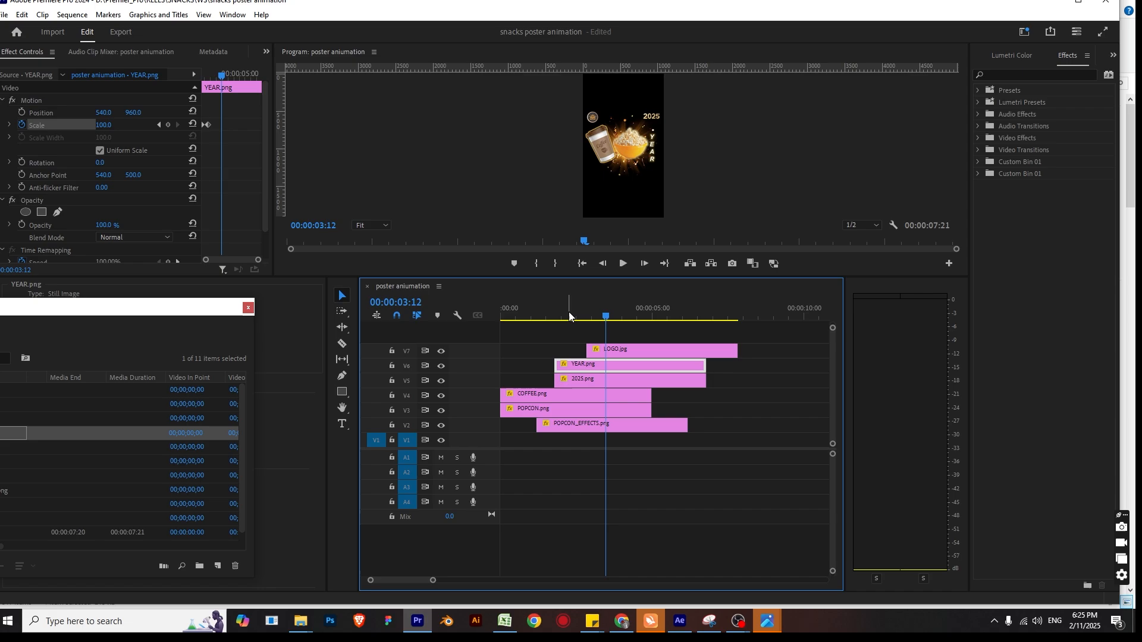
At 00:00:02:21, set LOGO.jpg's Scale to 152.0 and Position to 785.0, 782.0 so the logo sits in the poster's upper-left corner.
drag(572, 312, 587, 310)
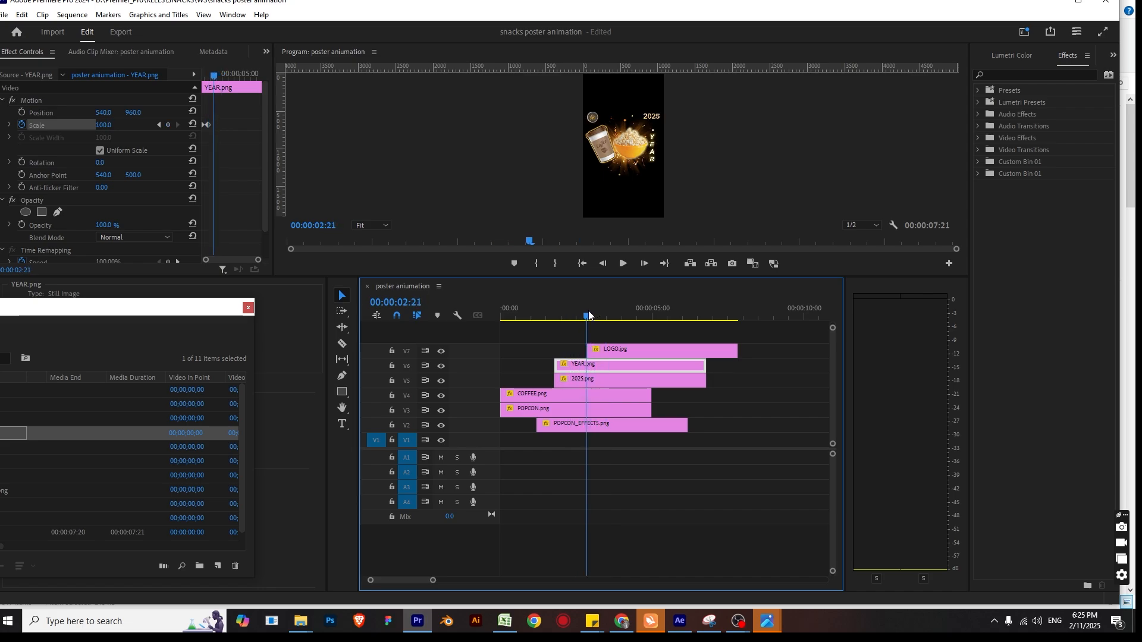
click(616, 351)
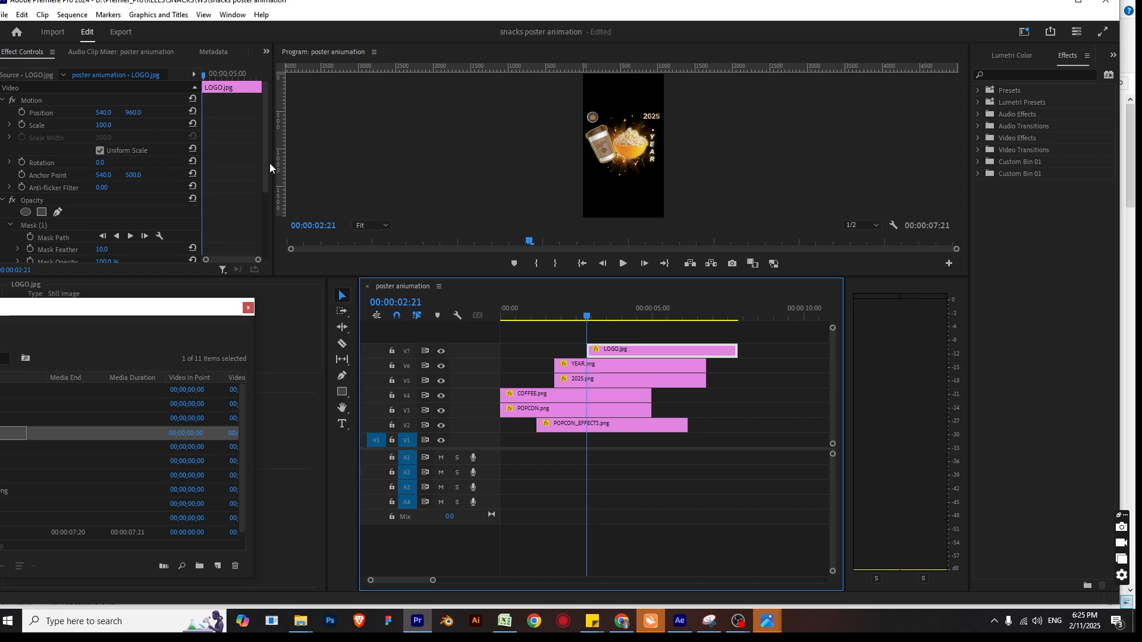
drag(265, 164, 265, 168)
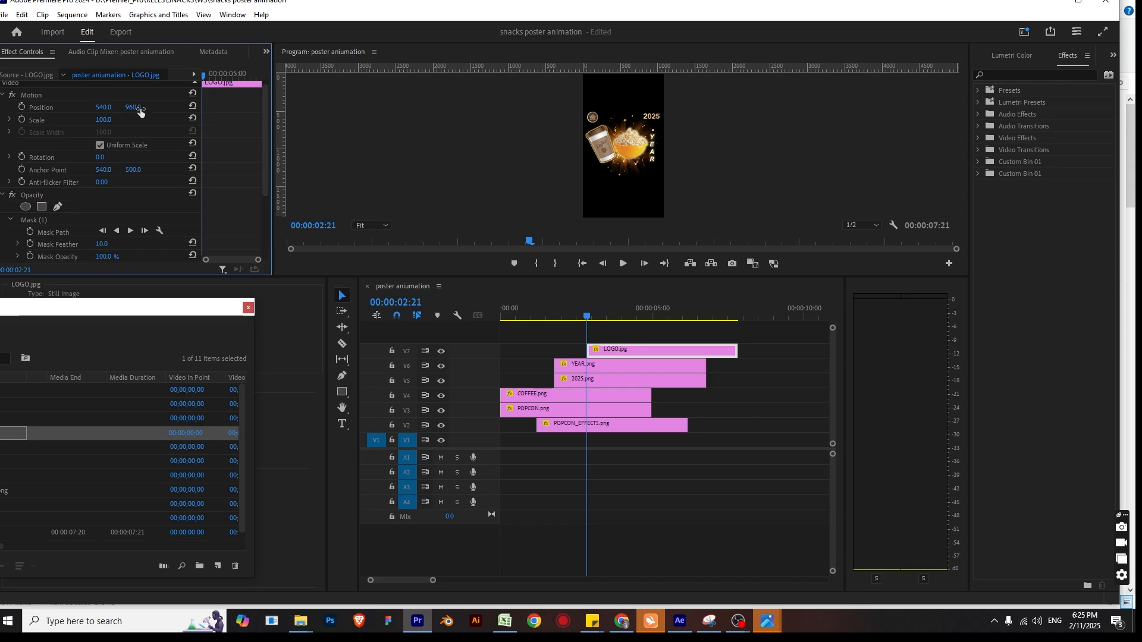
mouse_move(139, 107)
mouse_down()
mouse_move(107, 107)
mouse_move(111, 121)
mouse_move(110, 107)
mouse_move(132, 107)
mouse_move(97, 110)
mouse_move(122, 110)
mouse_up()
click(630, 348)
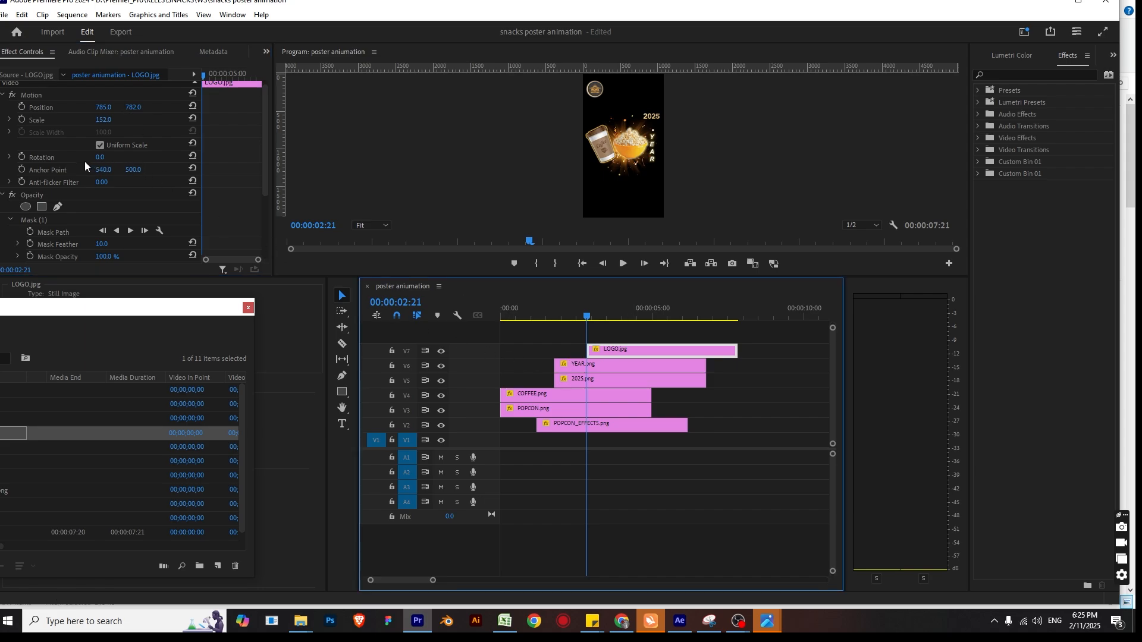
Try rotating LOGO.jpg around its existing anchor point and undo the rotation.
drag(101, 162, 109, 158)
key(ctrl+z)
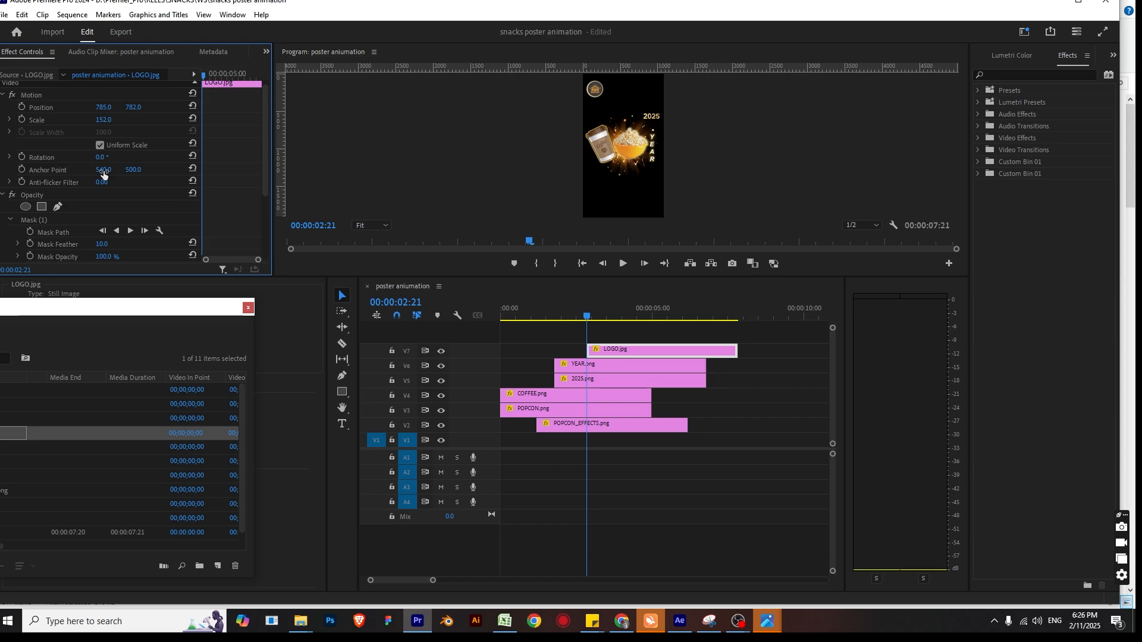
Move LOGO.jpg's anchor point to 122.0, 119.0 at the round logo's centre, nudge the logo down slightly and test its rotation.
click(597, 92)
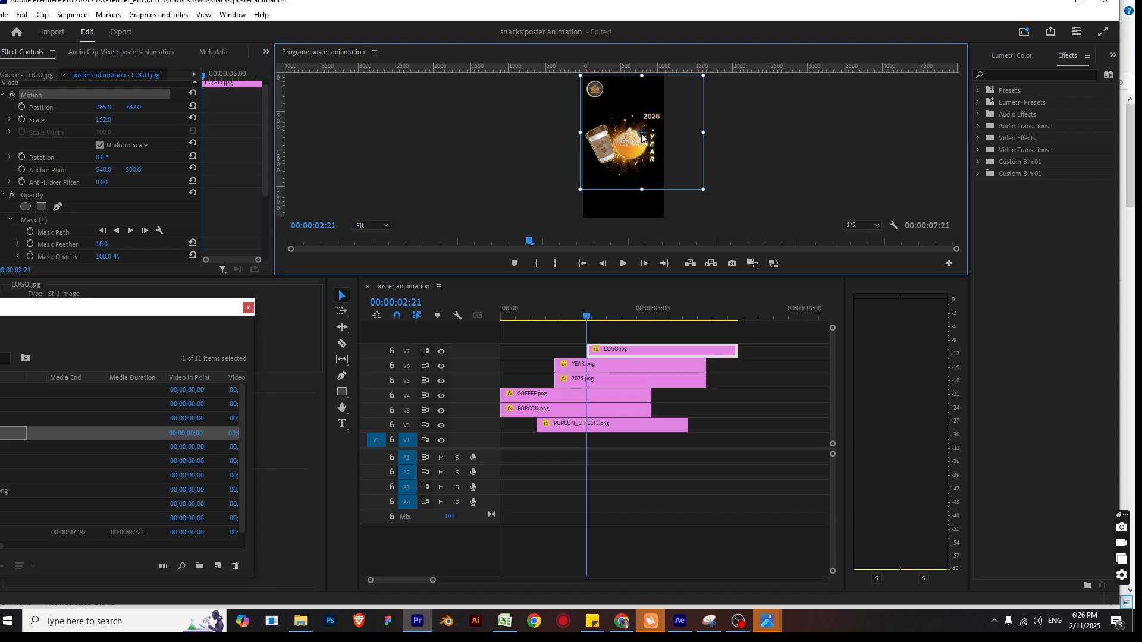
drag(642, 138, 594, 93)
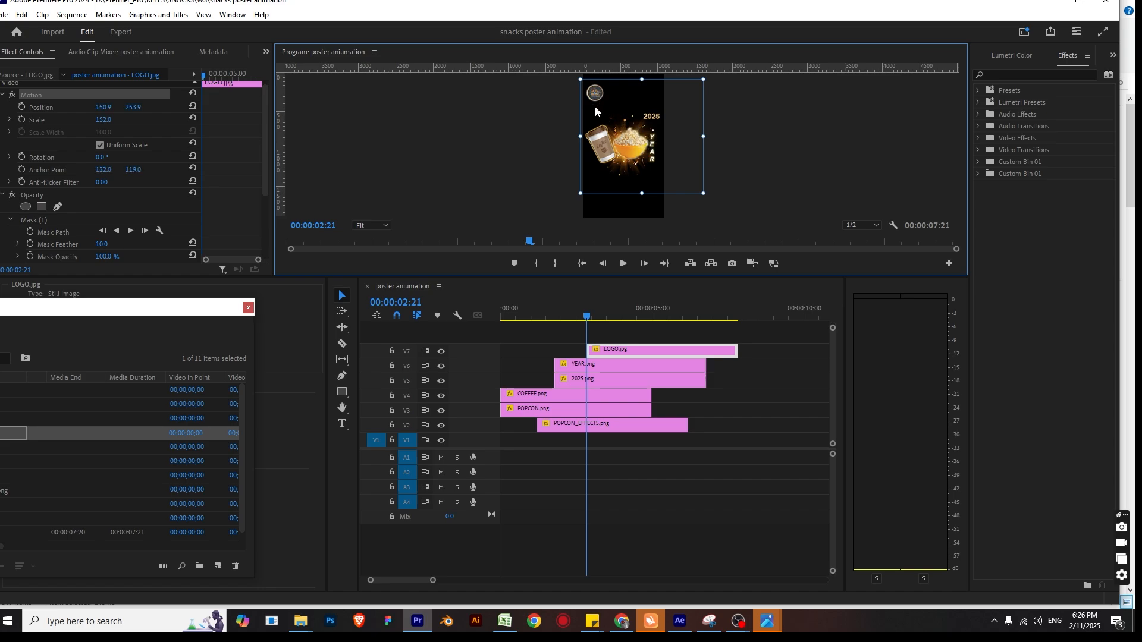
mouse_move(101, 157)
mouse_down()
mouse_move(205, 157)
mouse_move(109, 156)
mouse_up()
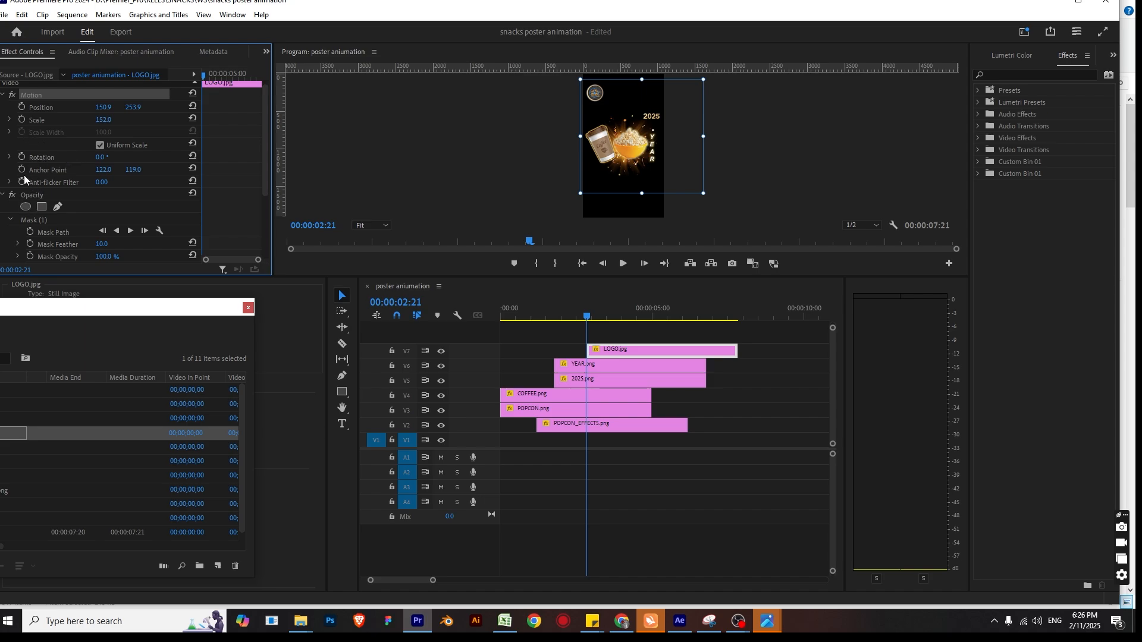
Start keyframing LOGO.jpg's Rotation at 00:00:02:21 and add a second Rotation keyframe at 00:00:03:11.
click(22, 157)
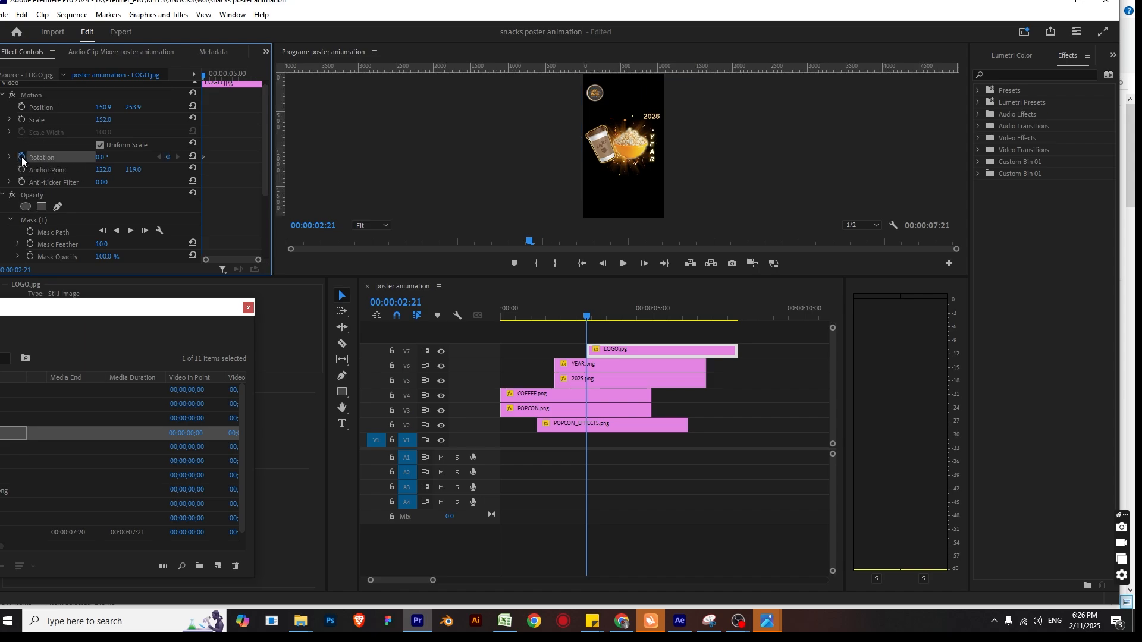
key(shift+Right)
key(shift+Right)
key(shift+Right)
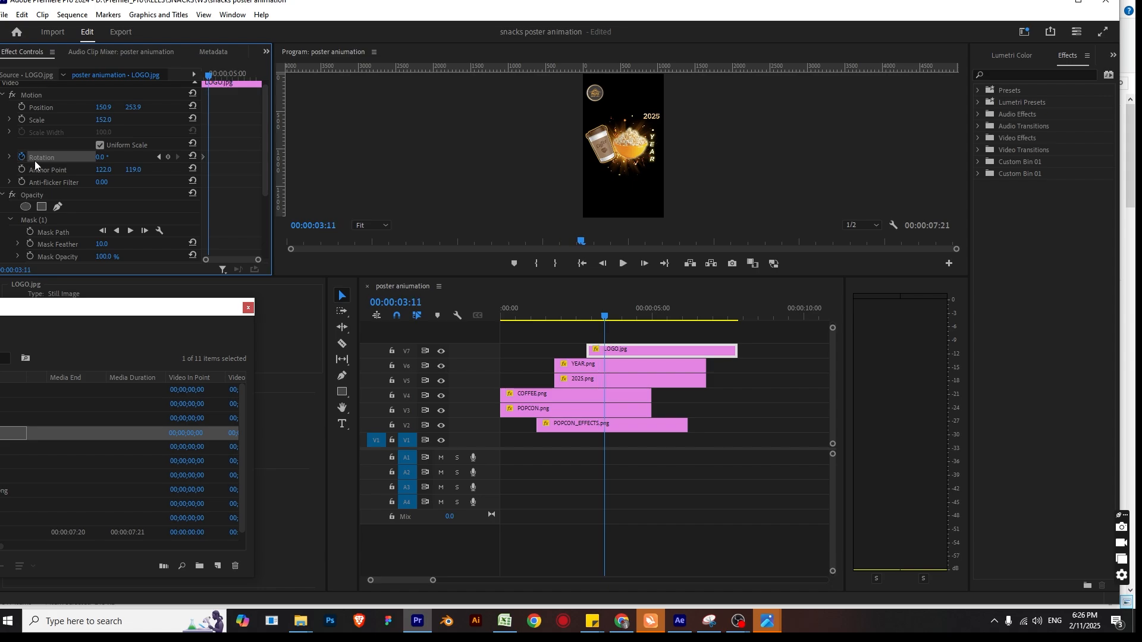
click(169, 157)
Set LOGO.jpg's Rotation keyframe at 00:00:03:11 to 360° so the logo makes one full turn.
key(shift+Left)
key(shift+Left)
key(shift+Left)
key(shift+Left)
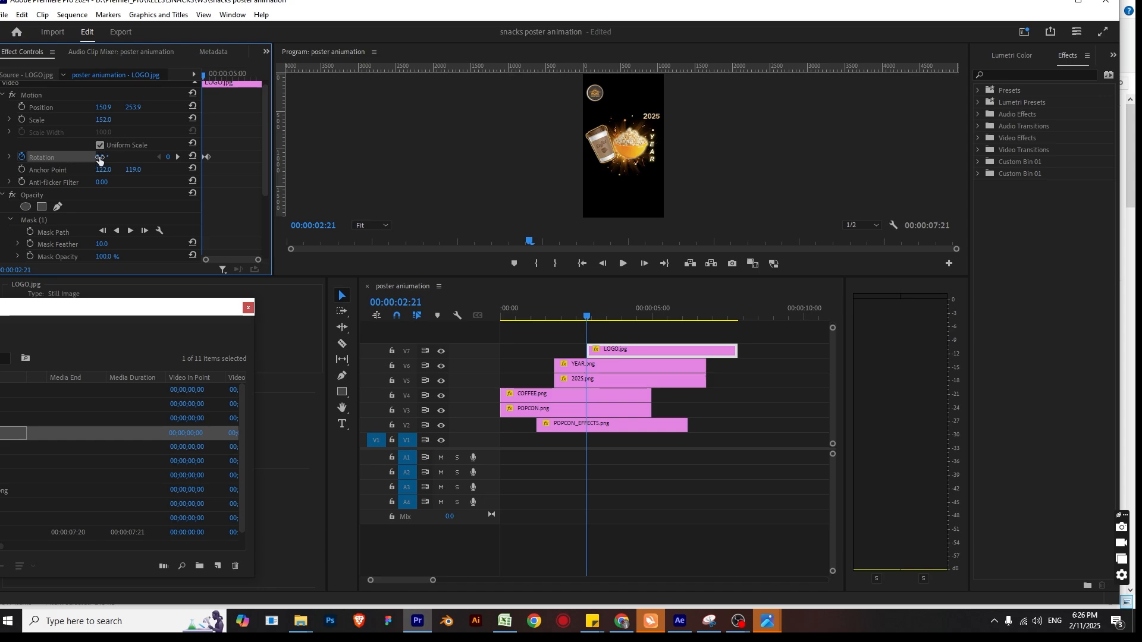
key(shift+Right)
key(shift+Right)
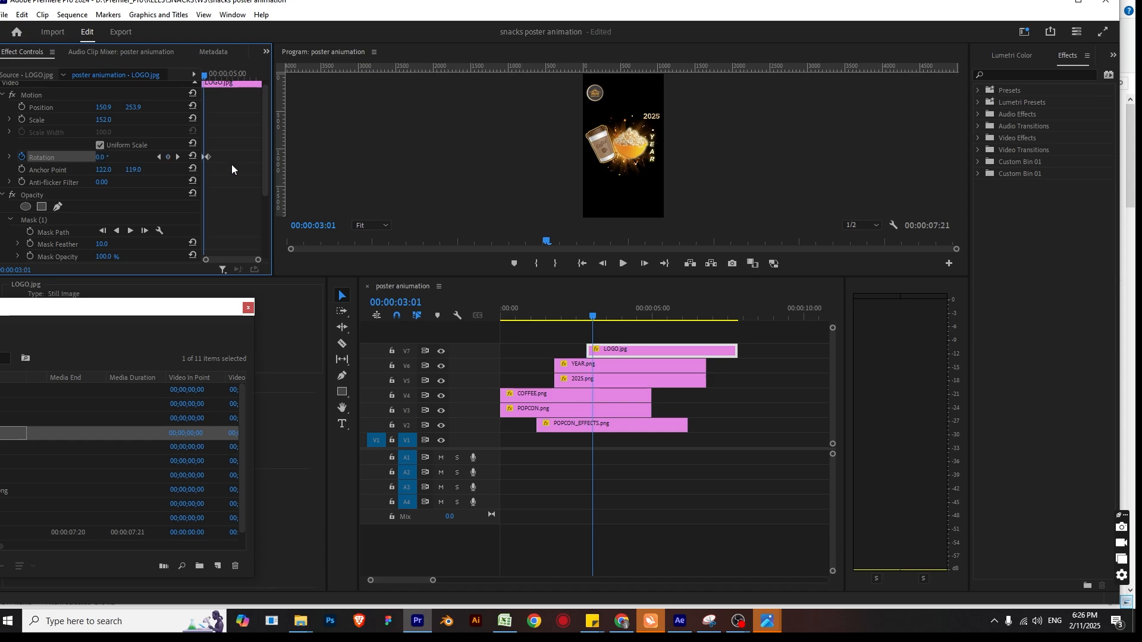
key(shift+Right)
key(shift+Right)
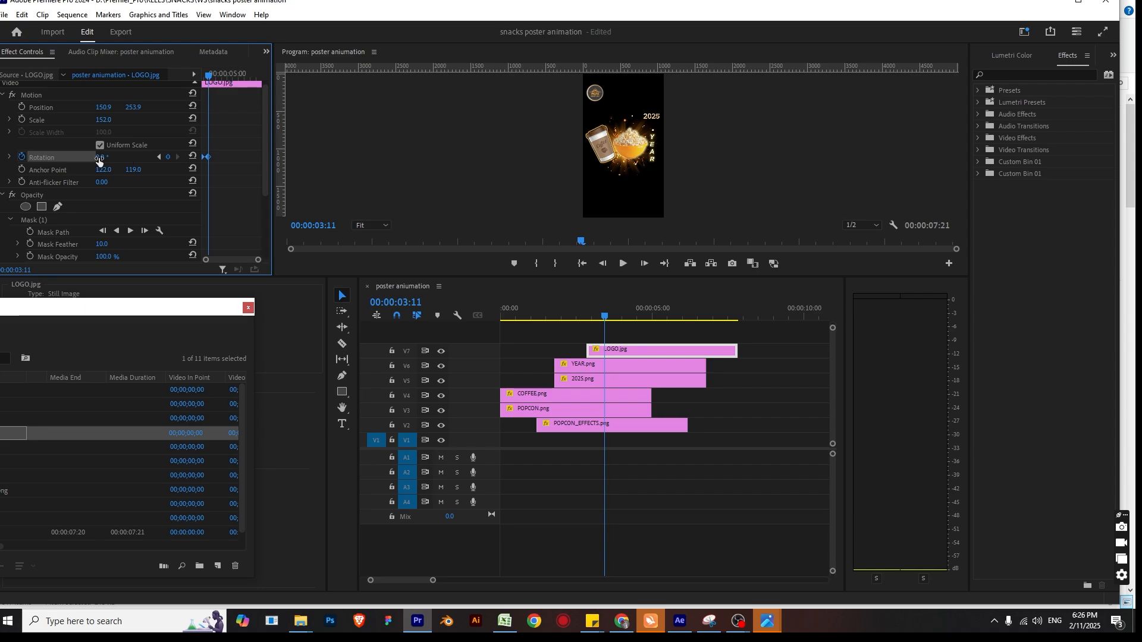
click(98, 158)
text(360)
key(Return)
Play the sequence from the beginning in the enlarged program preview to check the logo's rotation.
key(grave)
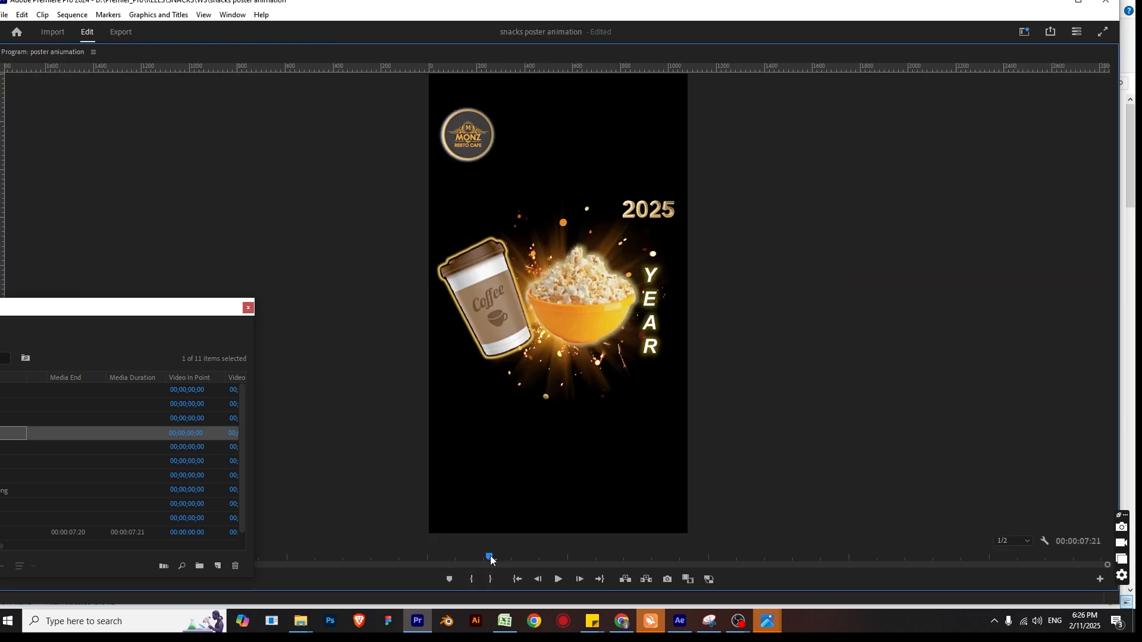
drag(491, 559, 440, 562)
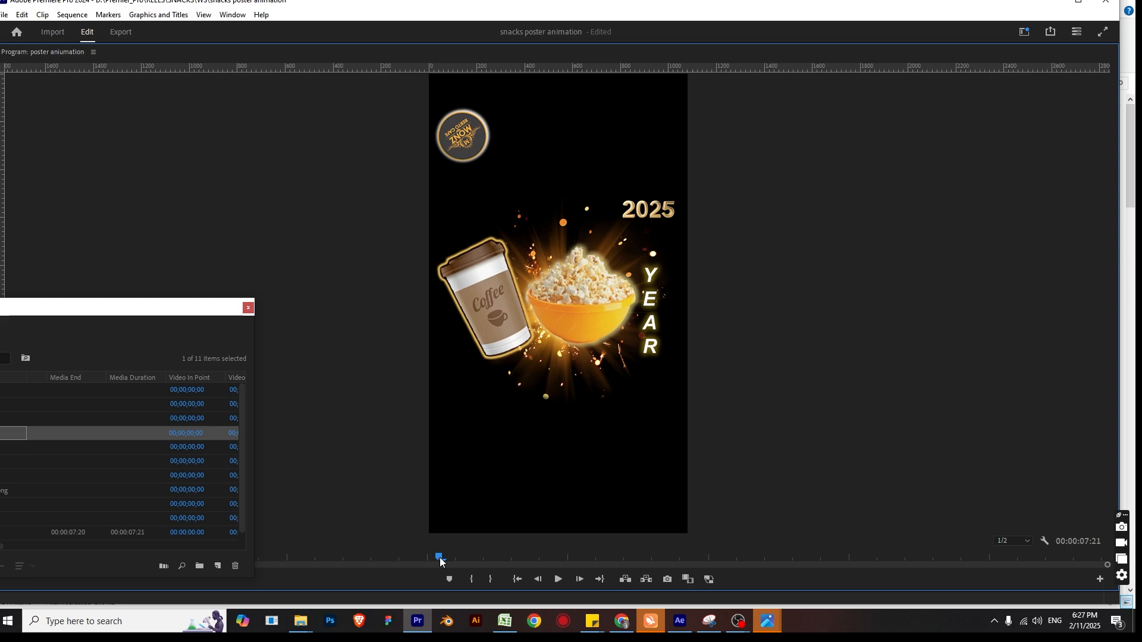
drag(440, 562, 0, 562)
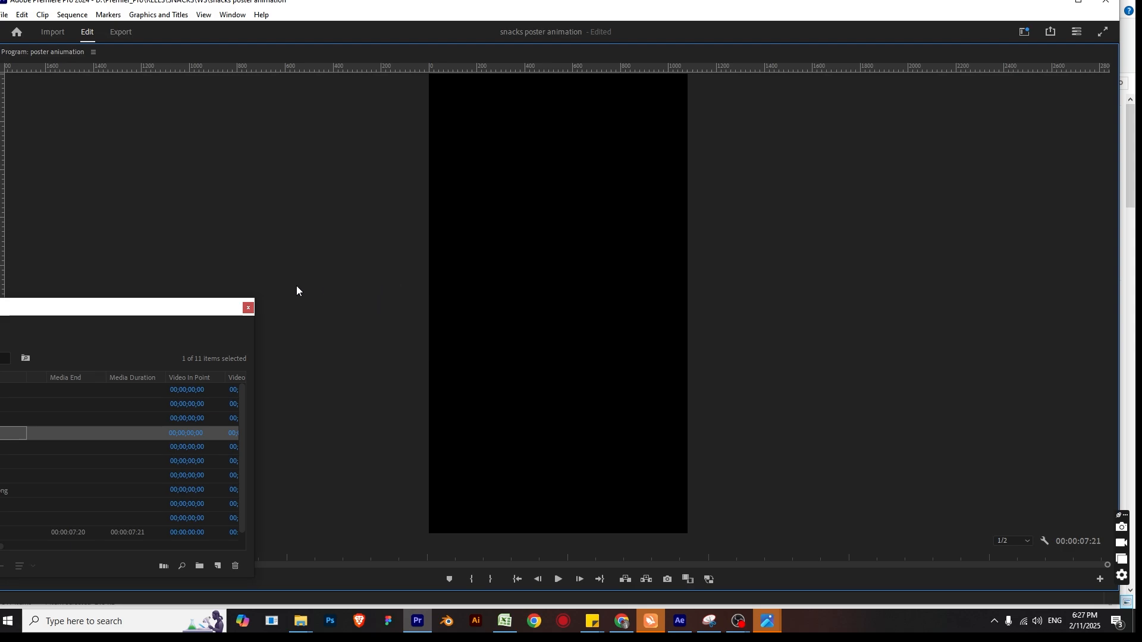
click(248, 308)
key(grave)
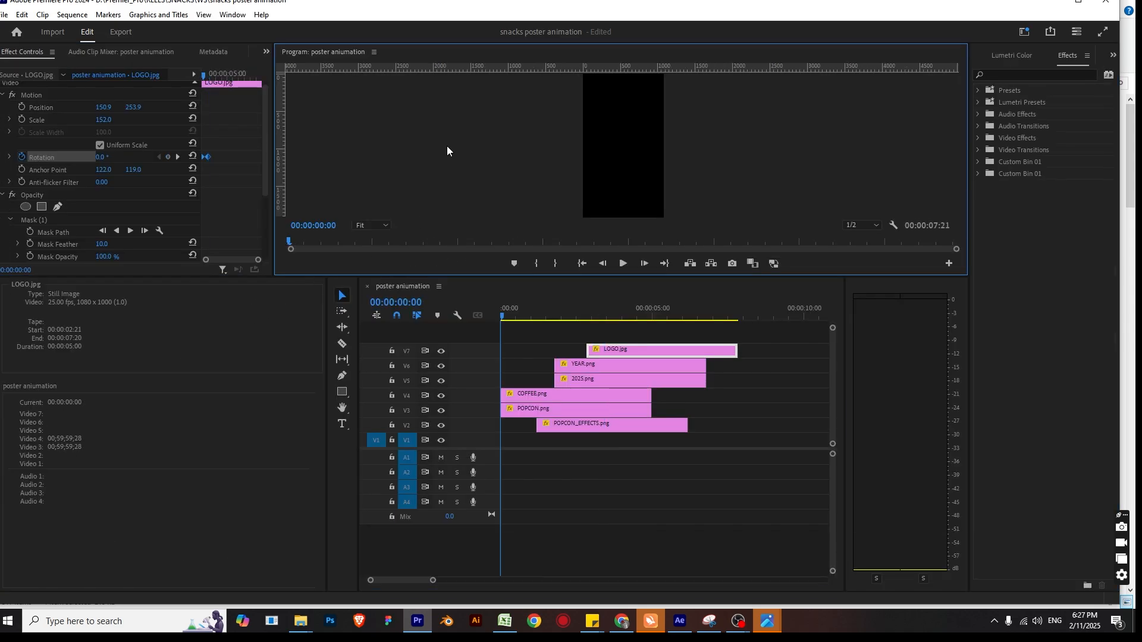
key(grave)
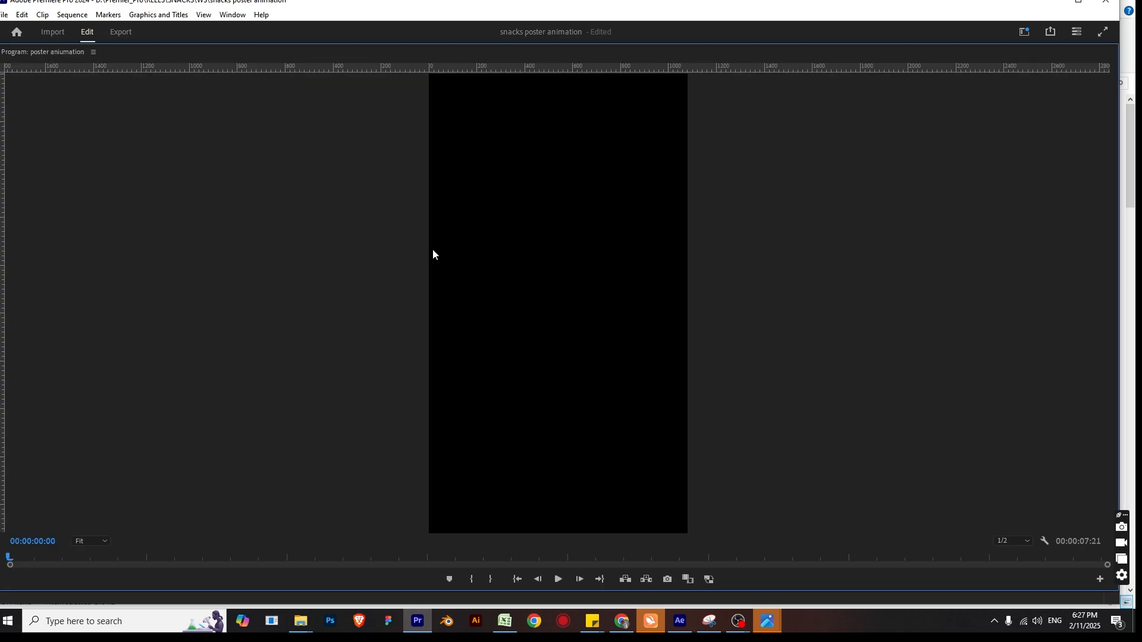
click(559, 579)
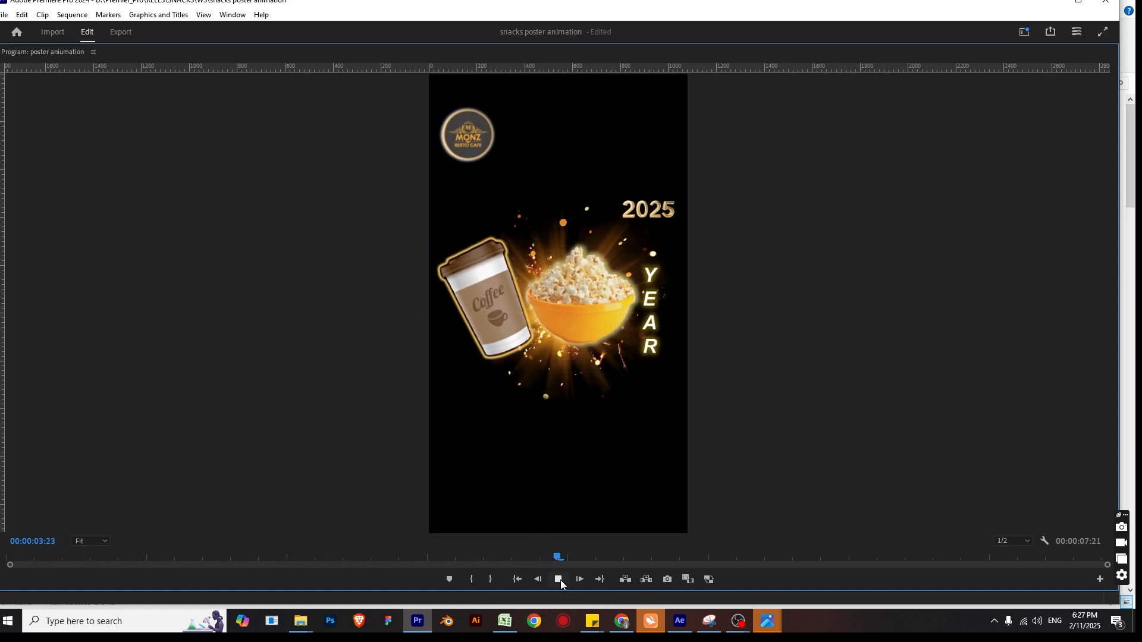
click(559, 580)
key(grave)
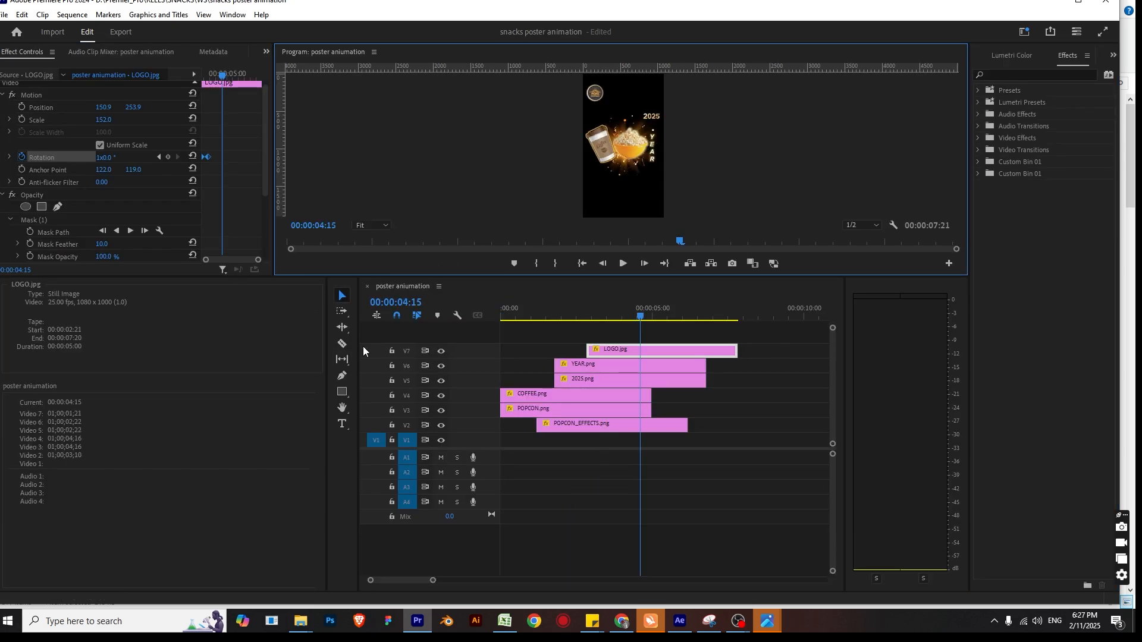
Reopen the floating project window and preview its source images, from TEXT.jpg and POPCON_EFFECTS.png through MONZ.png and LOGO.jpg to BOOOM.png.
key(shift+1)
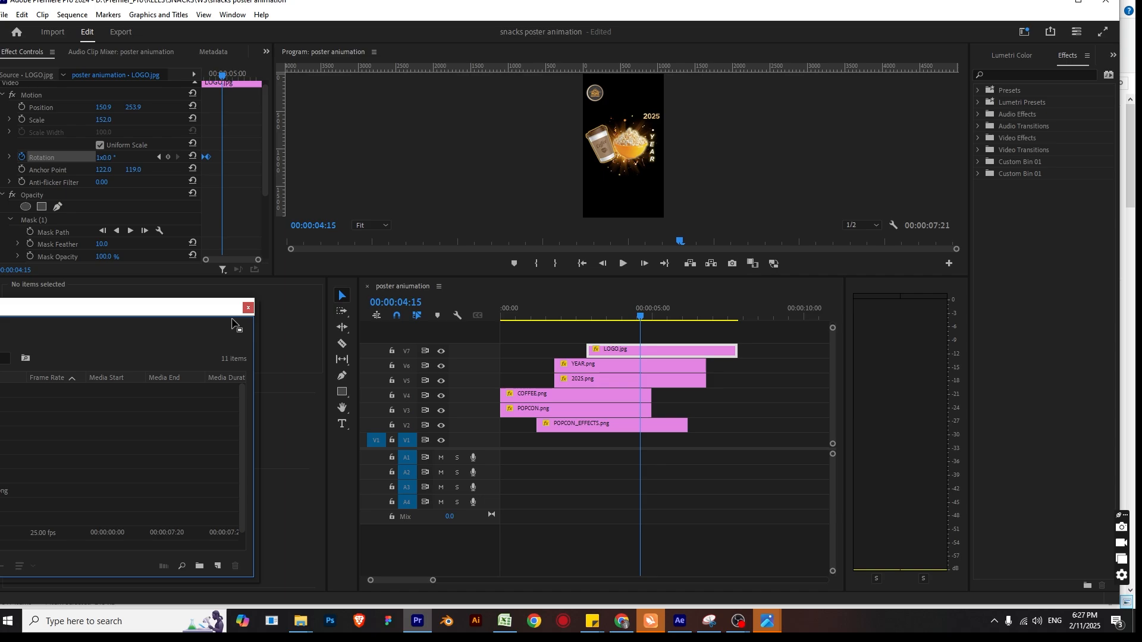
drag(220, 312, 331, 320)
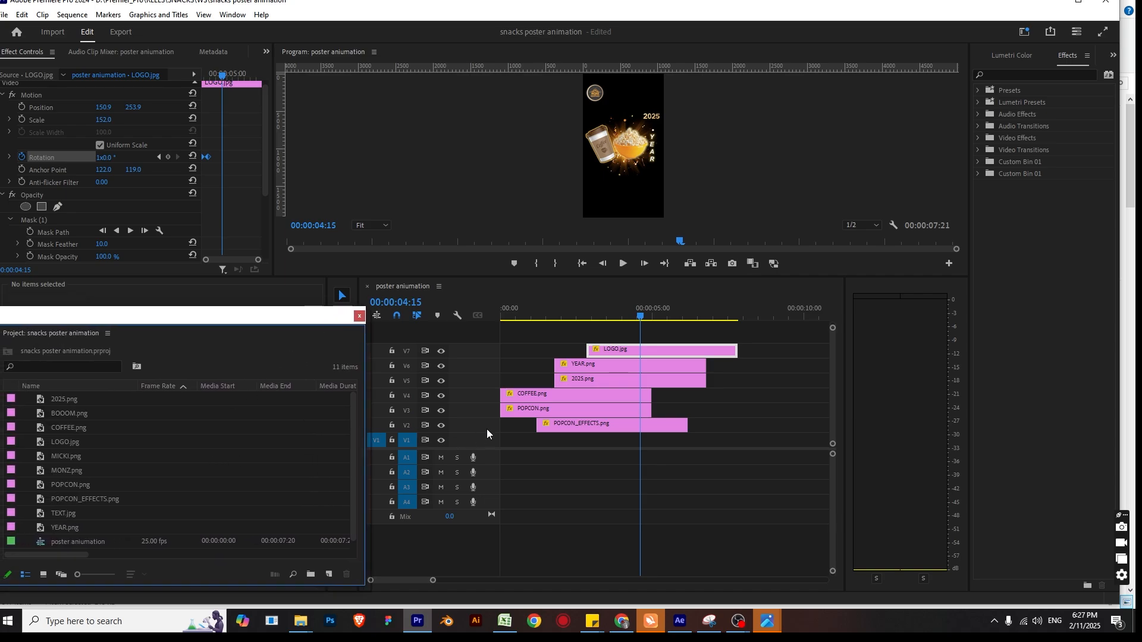
click(104, 515)
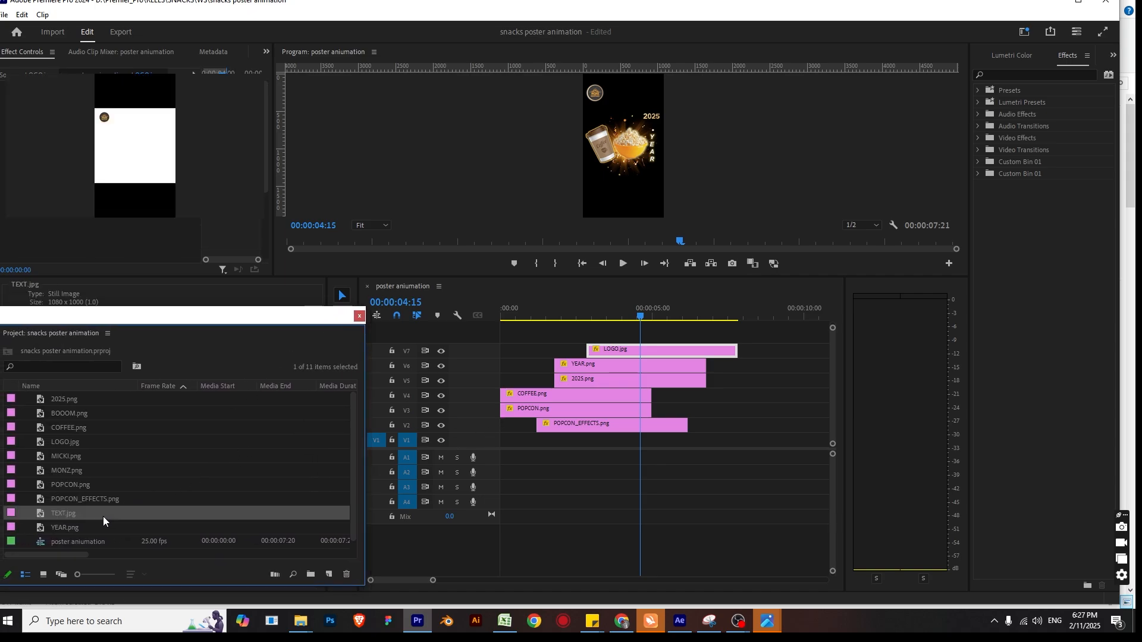
double_click(103, 516)
double_click(122, 499)
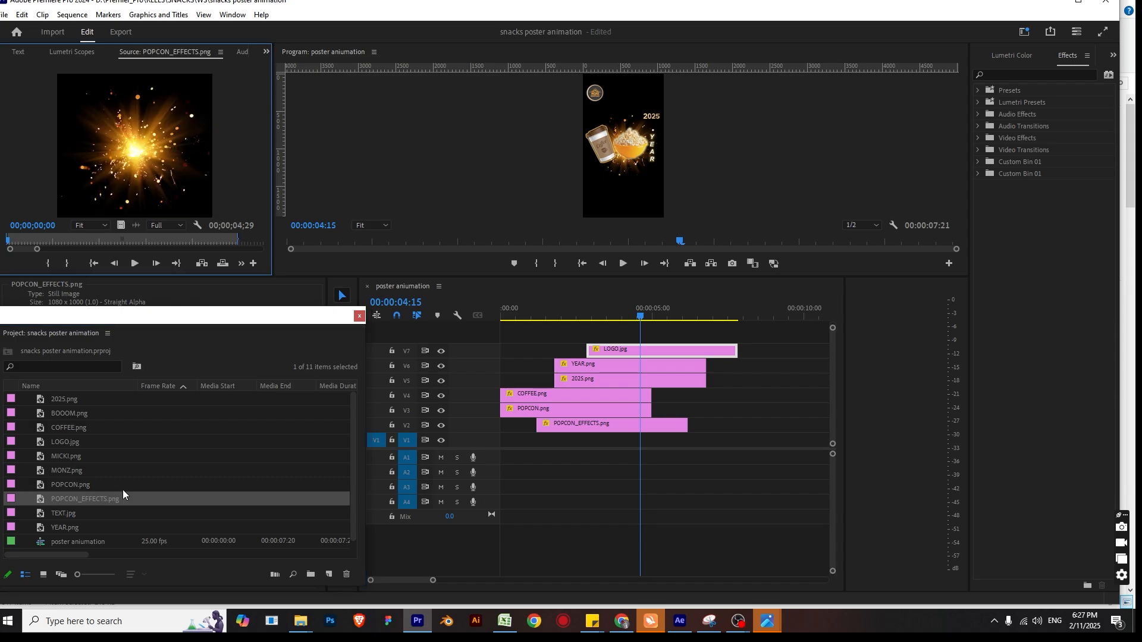
double_click(122, 490)
double_click(126, 475)
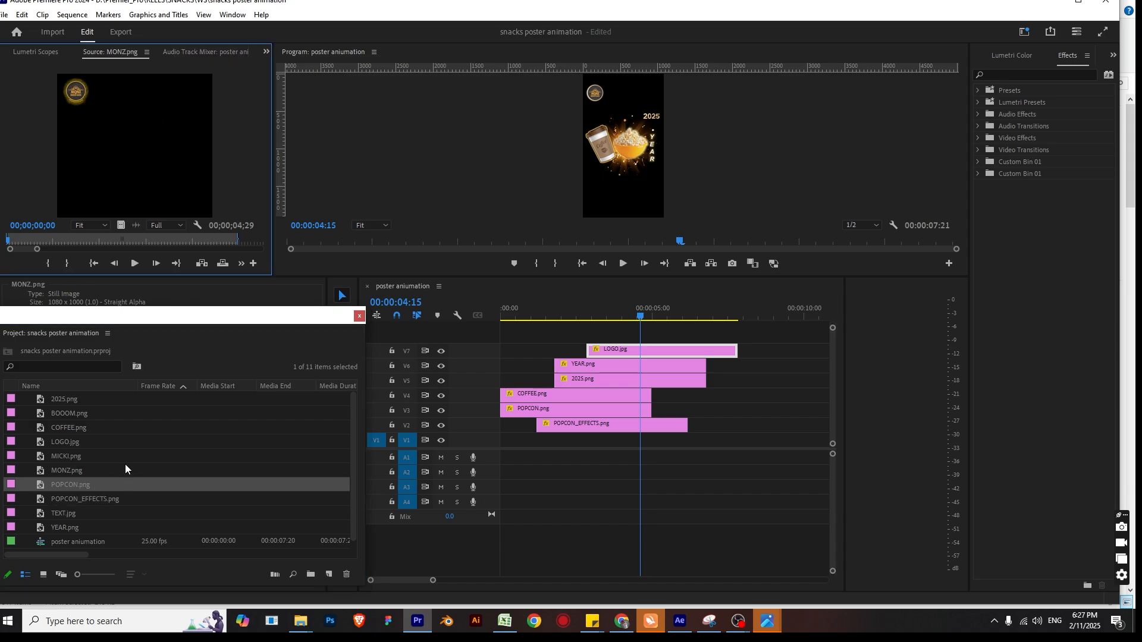
double_click(125, 462)
double_click(123, 470)
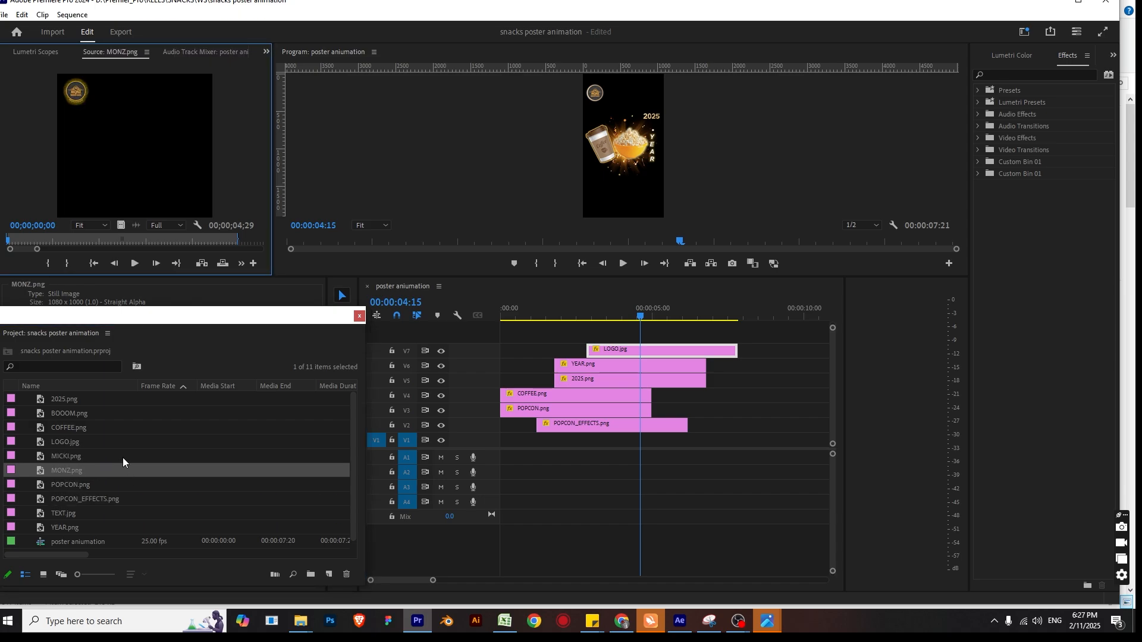
double_click(122, 456)
double_click(123, 443)
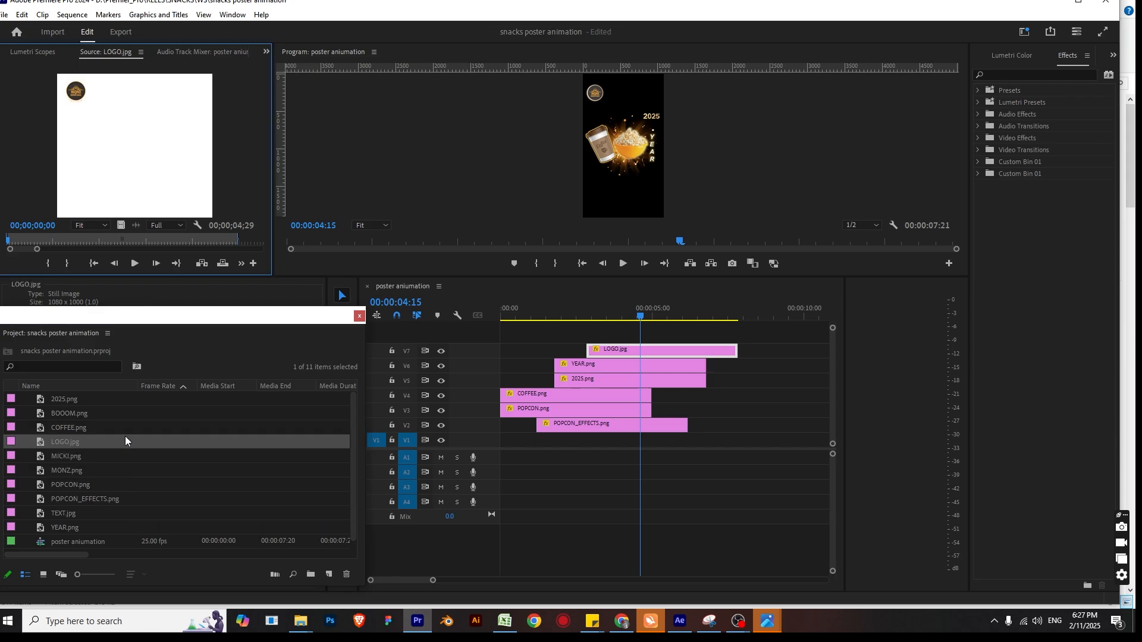
double_click(126, 429)
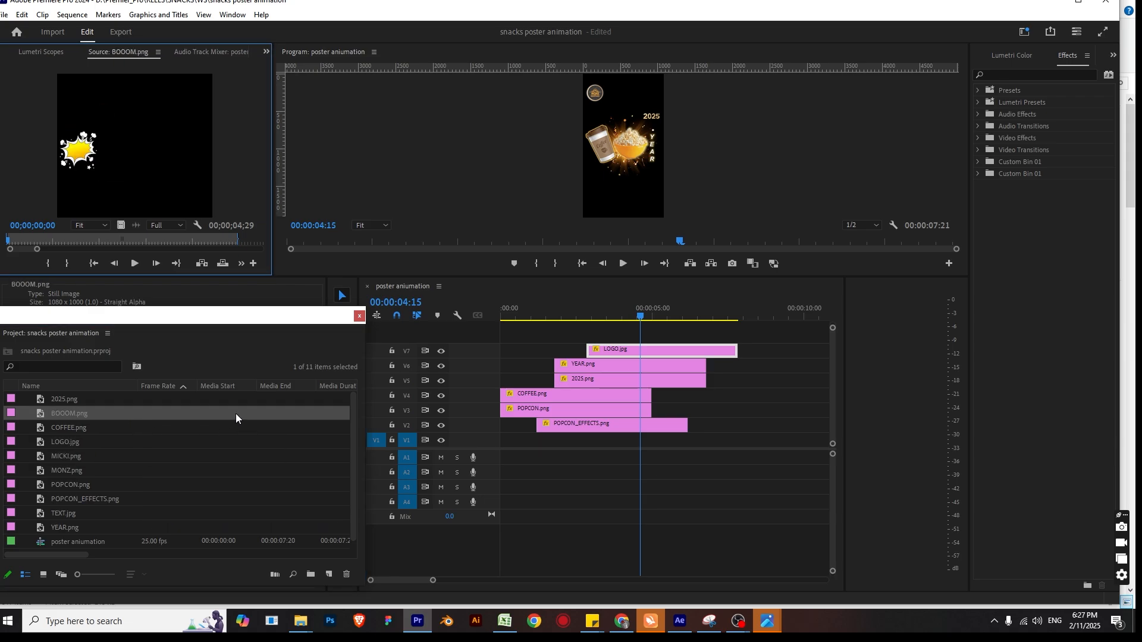
Preview YEAR.png, TEXT.jpg and POPCON_EFFECTS.png once more and save the project.
double_click(122, 526)
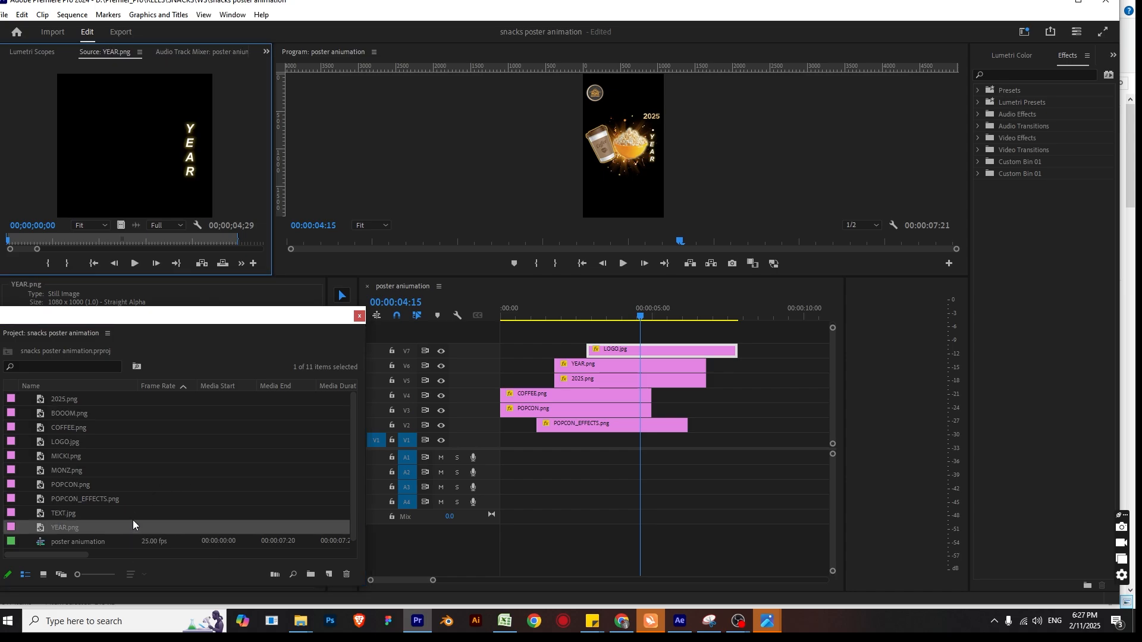
double_click(133, 521)
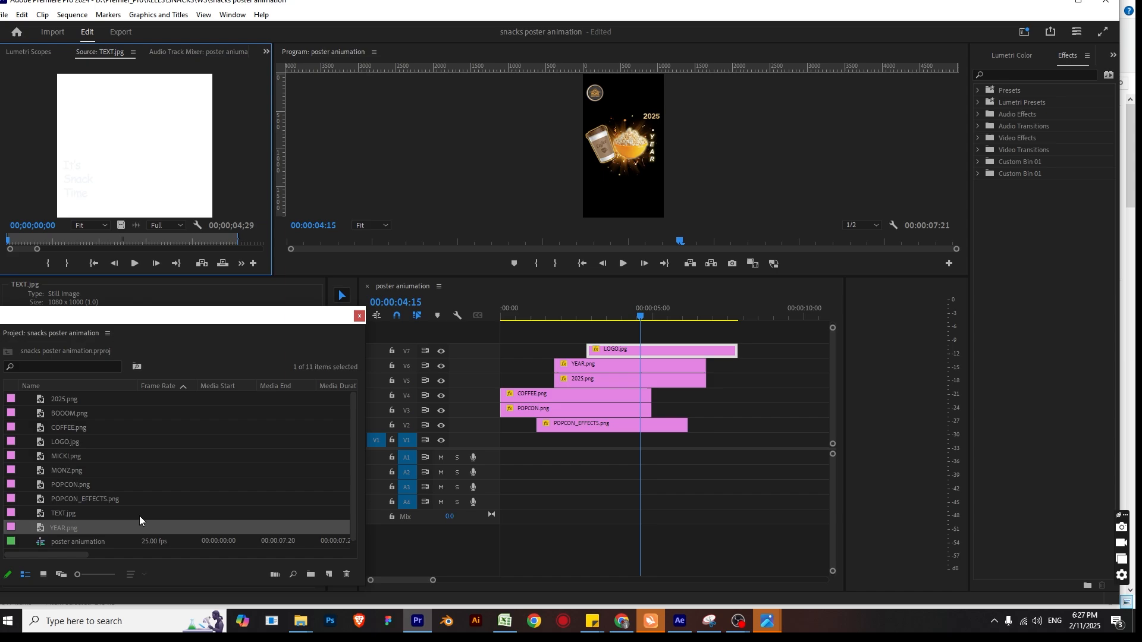
click(141, 513)
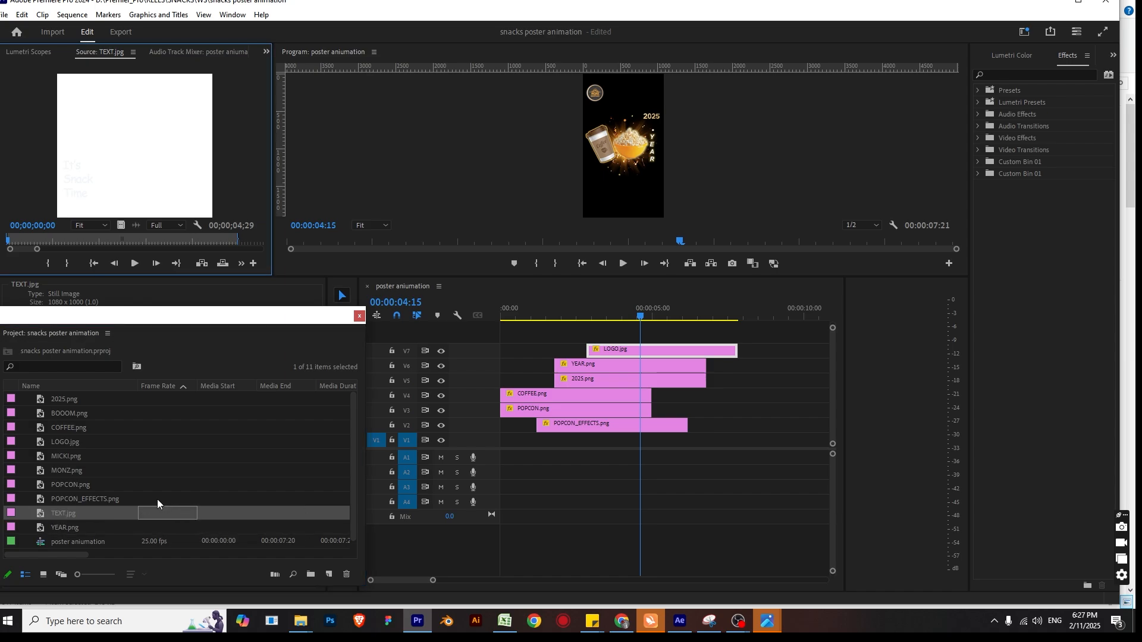
click(157, 499)
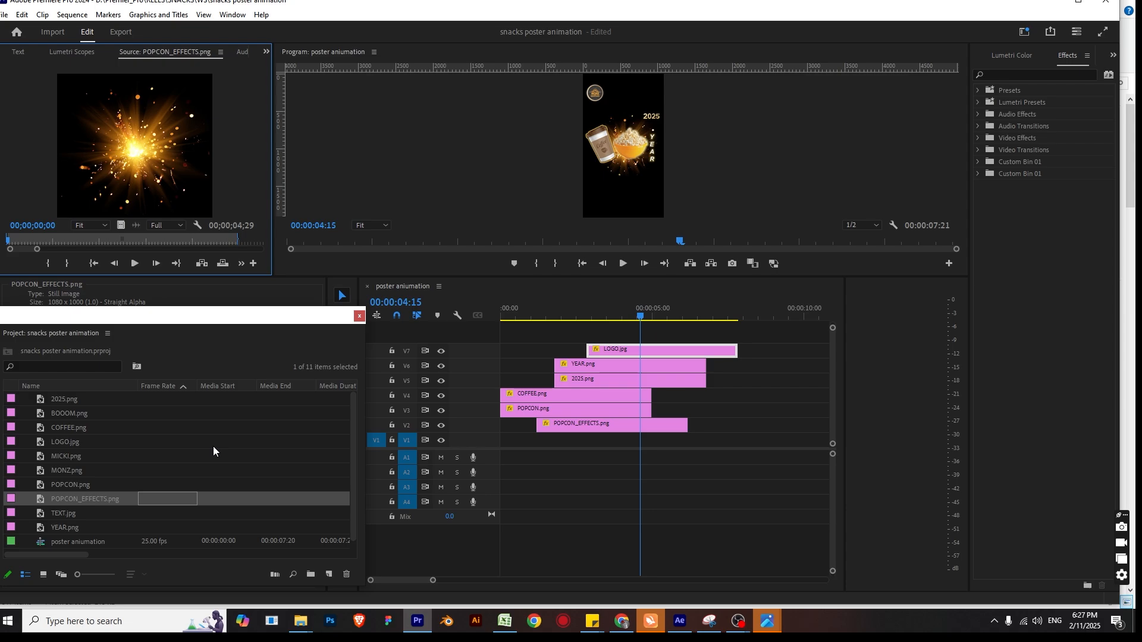
key(ctrl+s)
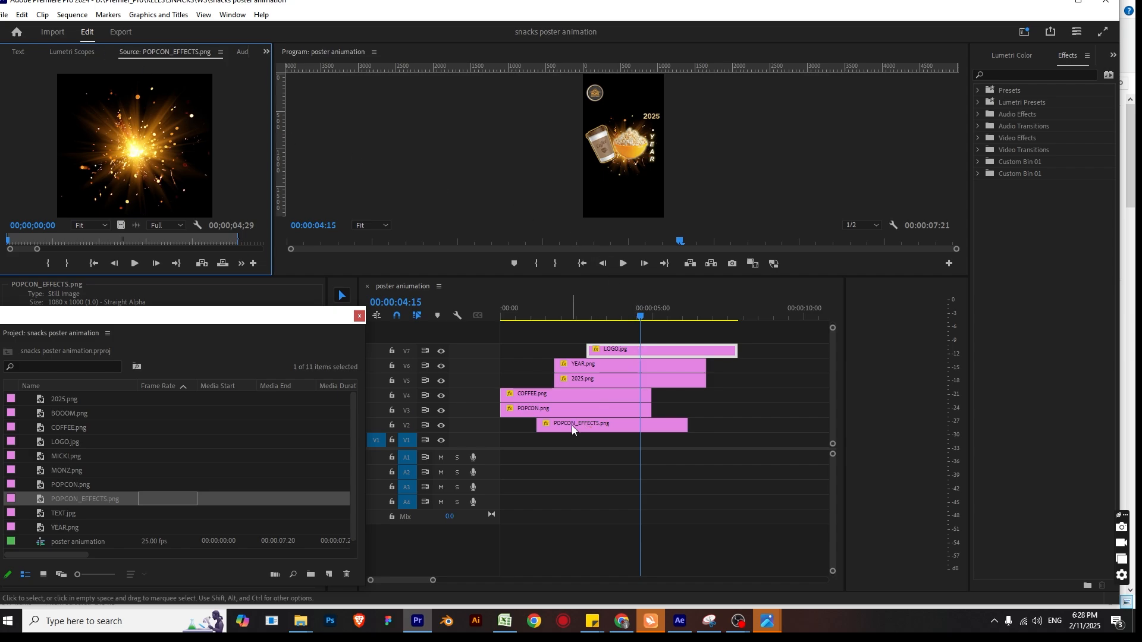
Step through the first 15 frames of the COFFEE.png and POPCON.png clips to examine how the cup and popcorn bowl enter.
drag(521, 312, 459, 298)
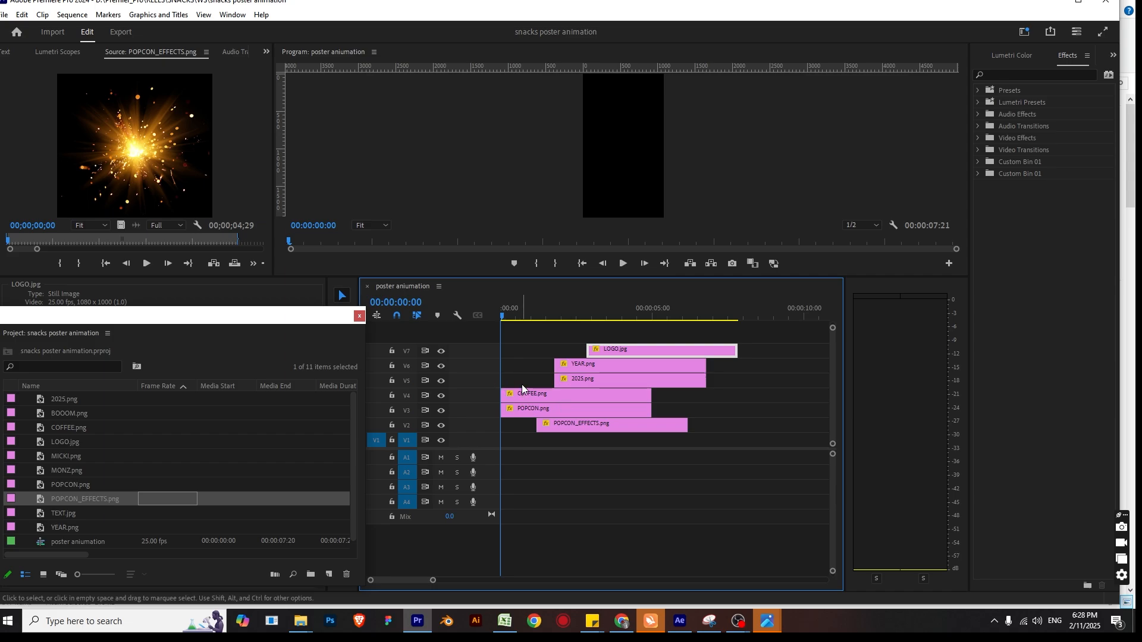
drag(520, 375, 529, 421)
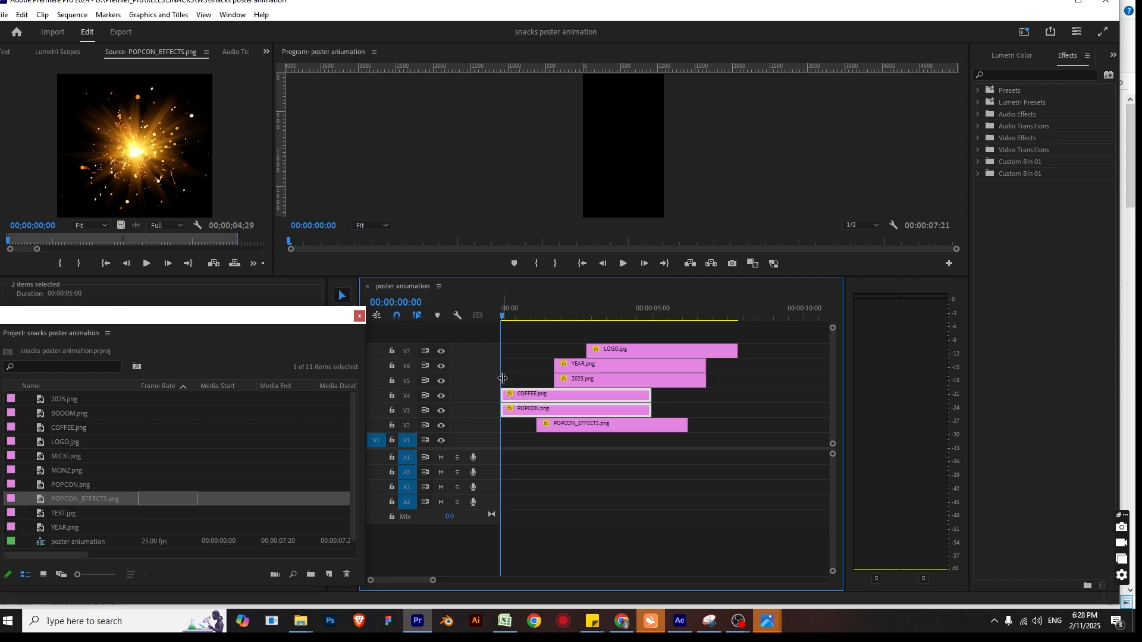
key(shift+Right)
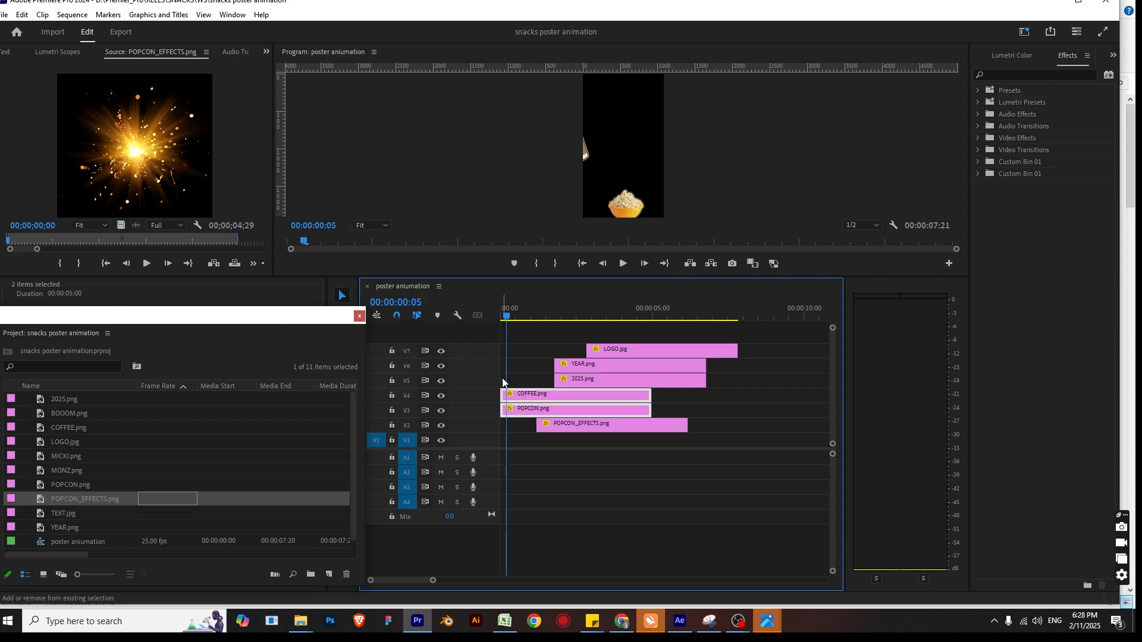
key(shift+Right)
key(shift+Right)
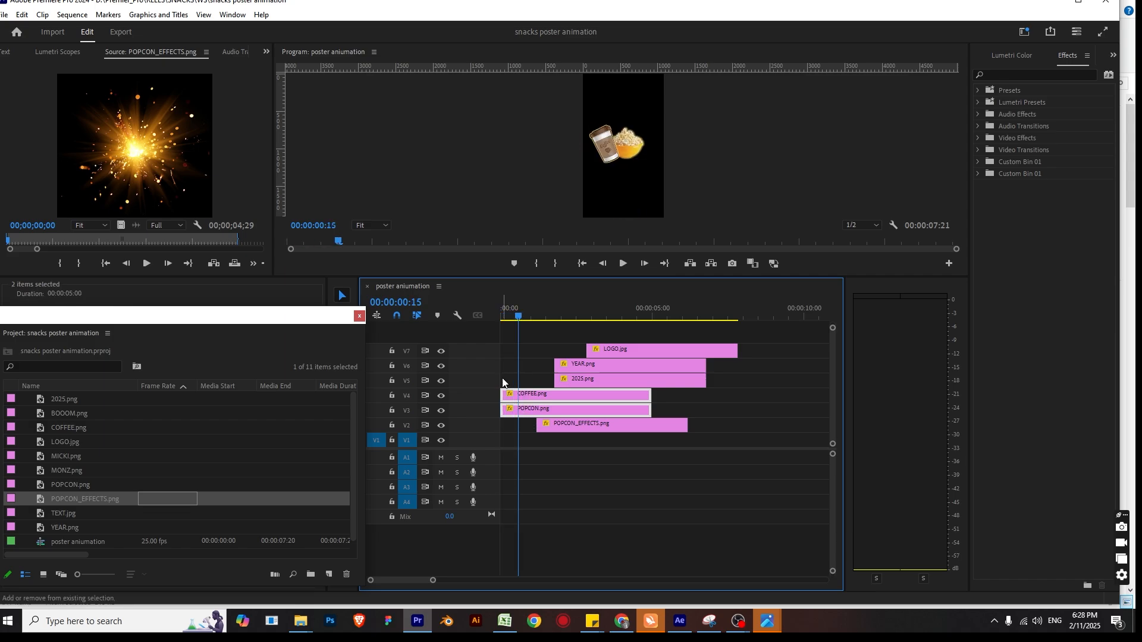
key(Left)
key(Left)
key(Left)
key(Left)
key(Left)
key(Left)
key(Left)
key(Left)
key(Left)
key(Left)
key(Left)
key(Left)
key(Left)
key(Left)
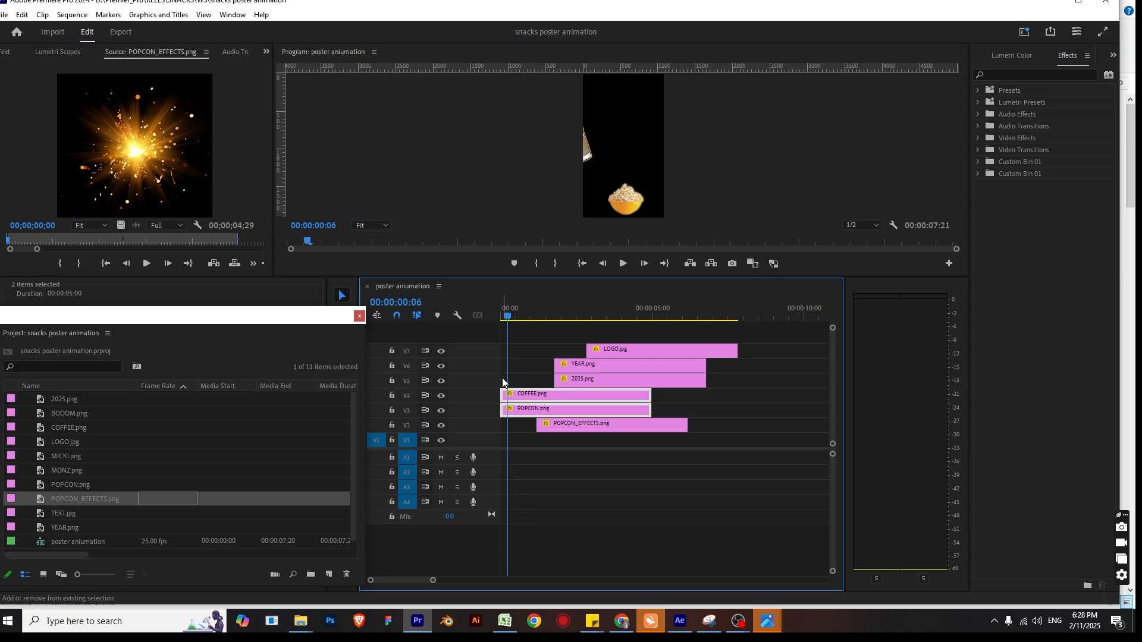
key(Right)
key(Right)
key(Right)
key(Right)
key(Right)
key(Right)
key(Right)
key(Right)
key(Right)
key(Right)
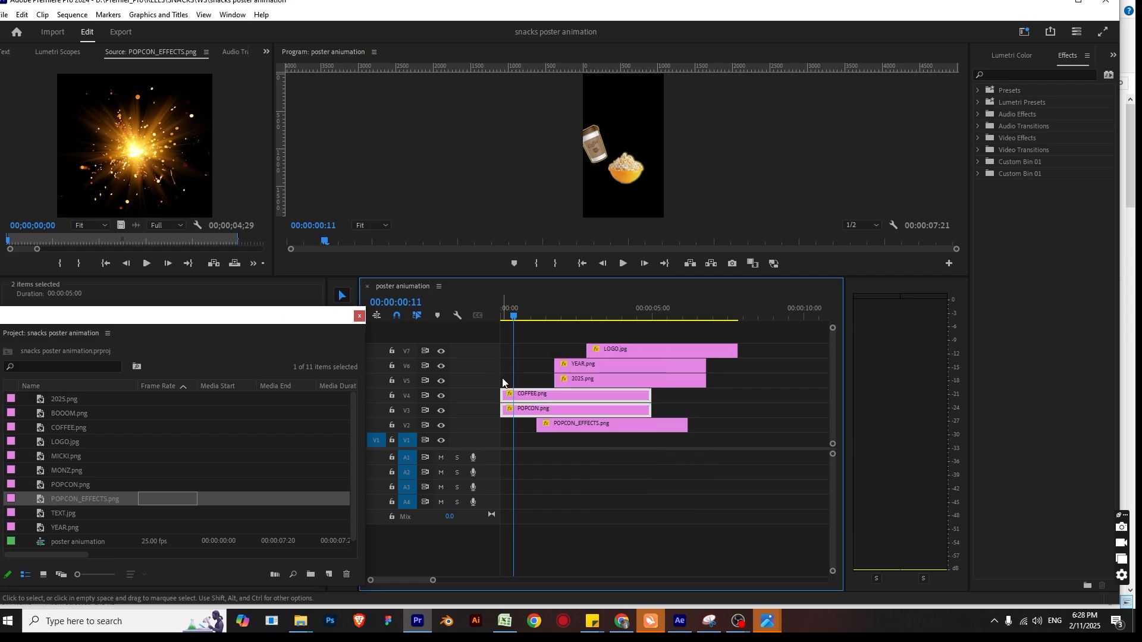
Play the sequence from 00:00:00:00 to review the whole poster animation up to the logo's turn.
drag(515, 315, 446, 320)
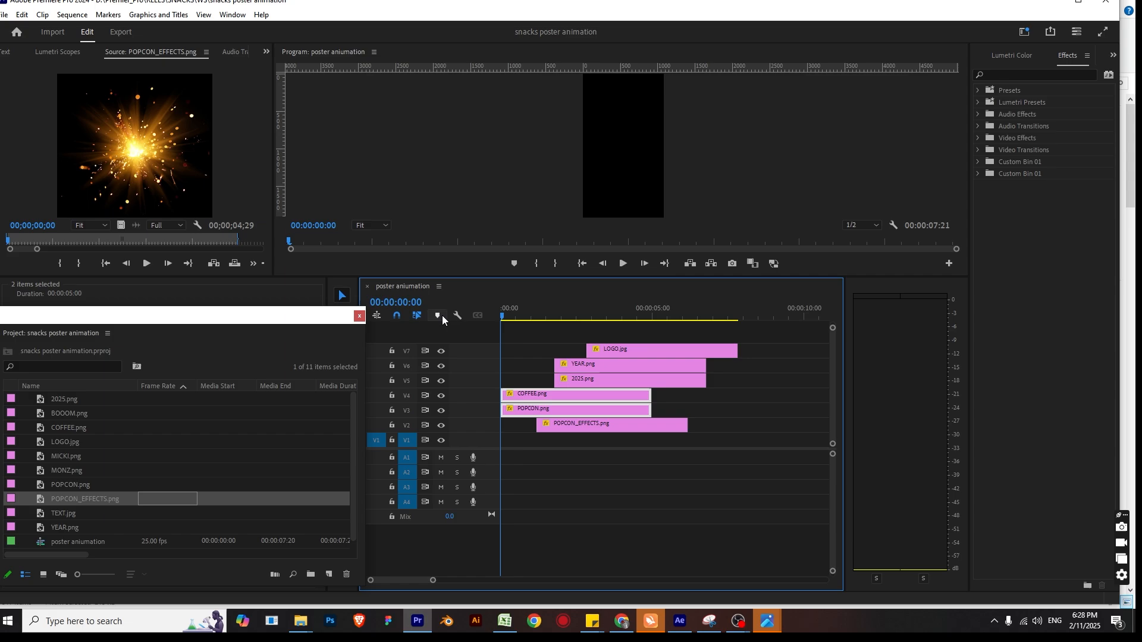
drag(520, 306, 417, 285)
key(space)
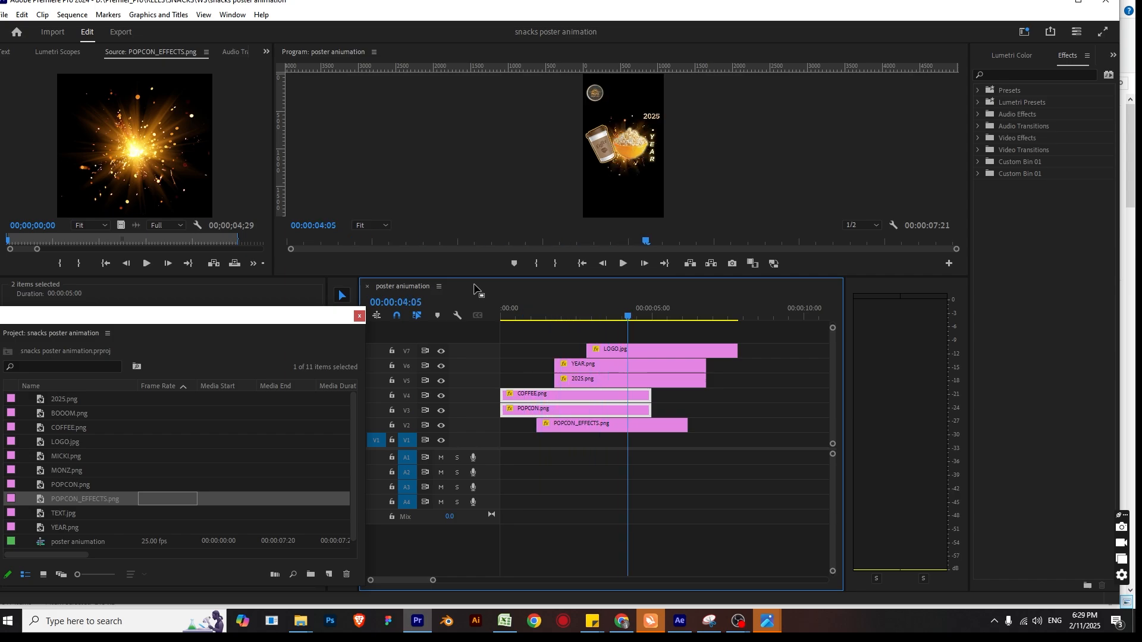
mouse_move(738, 621)
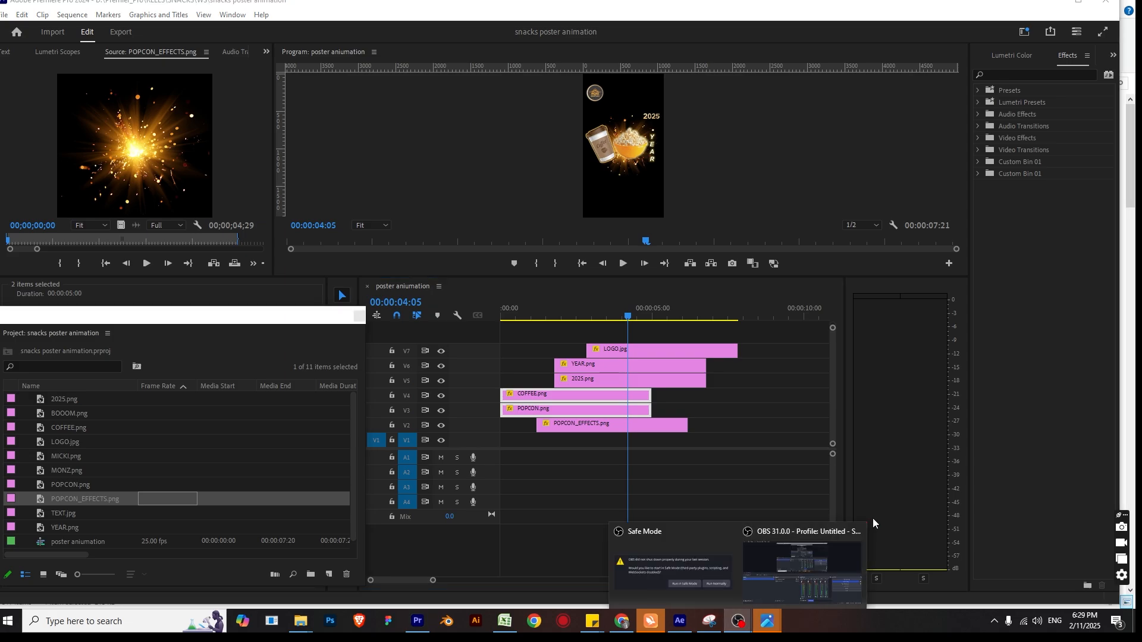
click(832, 551)
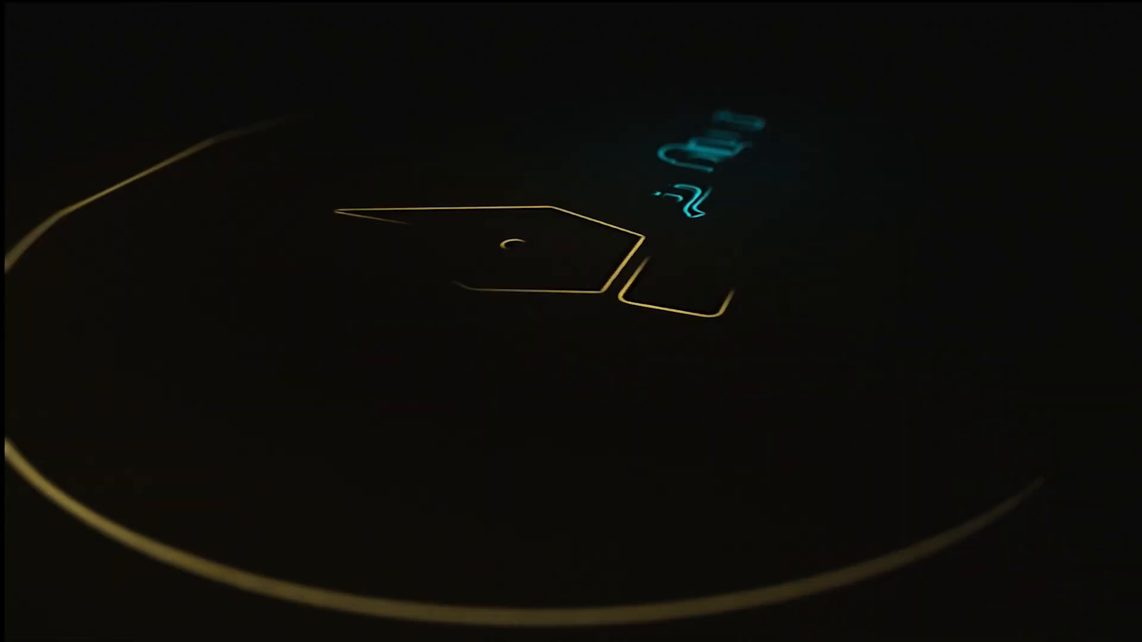